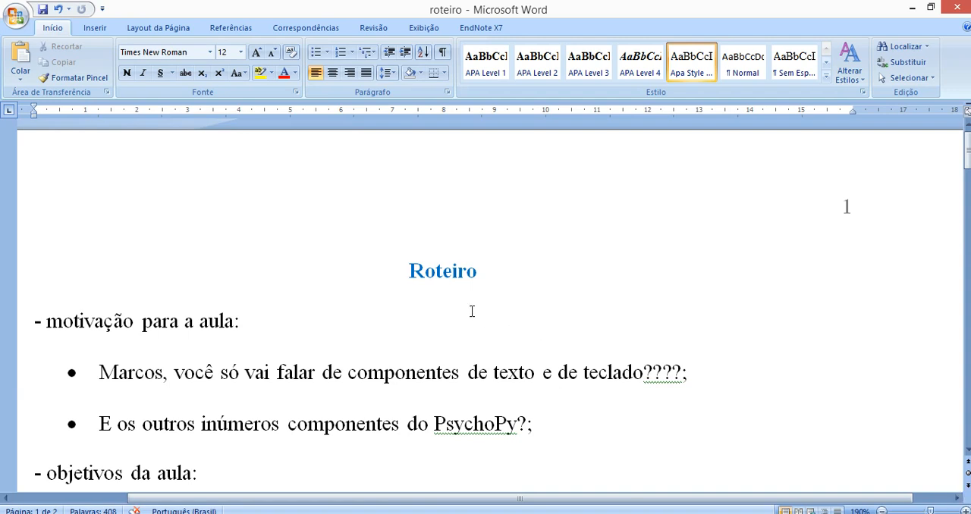
Read the lesson motivation and objectives in the roteiro document
scroll(473, 308, "down", 2)
scroll(474, 308, "down", 1)
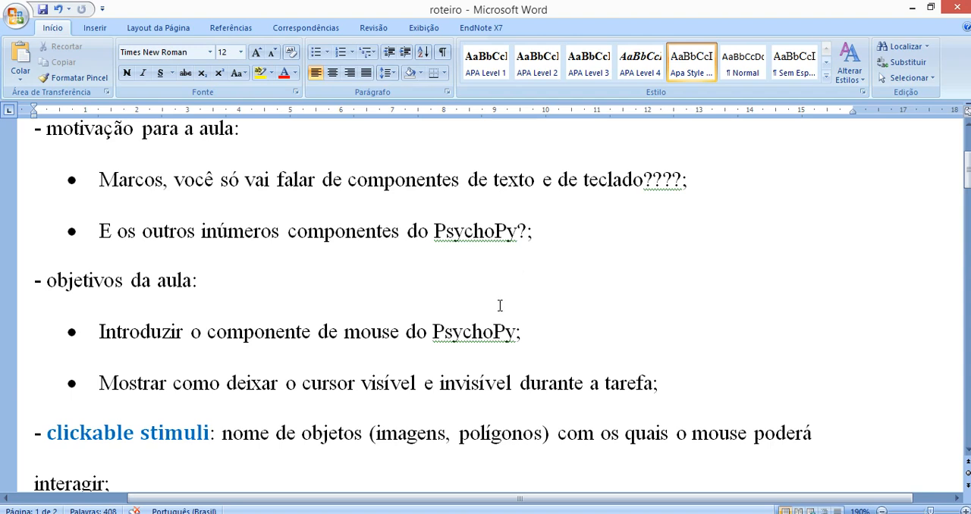
left_click(501, 379)
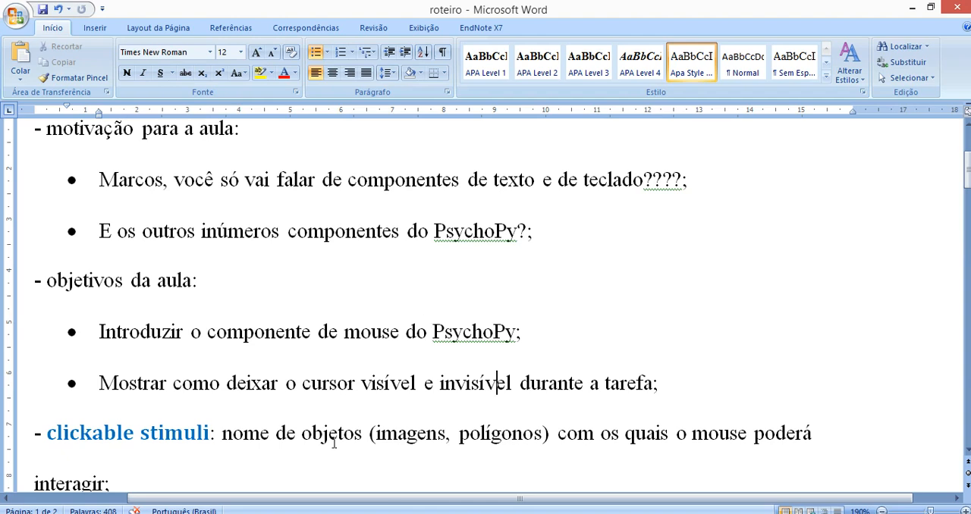
Switch to PsychoPy Builder, display the valid_click_trial routine and inspect the basic properties of mouse1
left_click(403, 444)
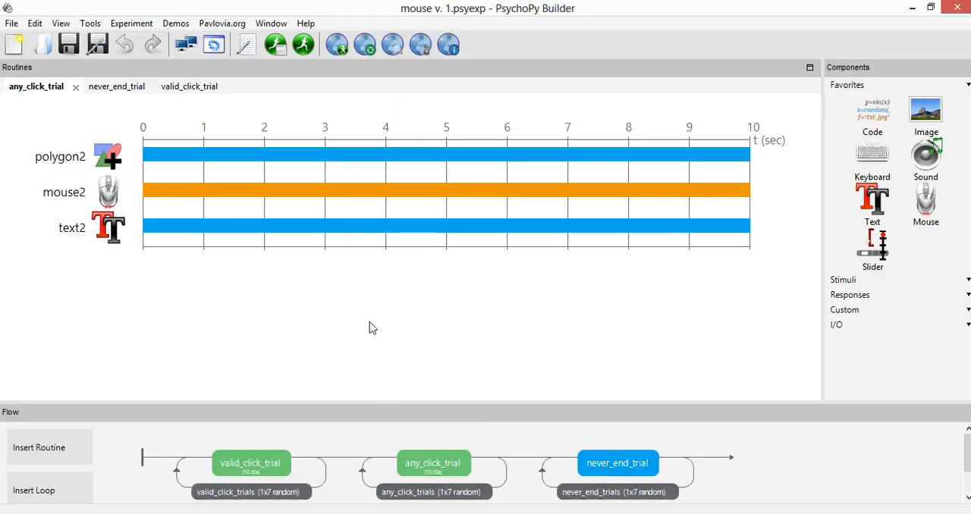
left_click(237, 468)
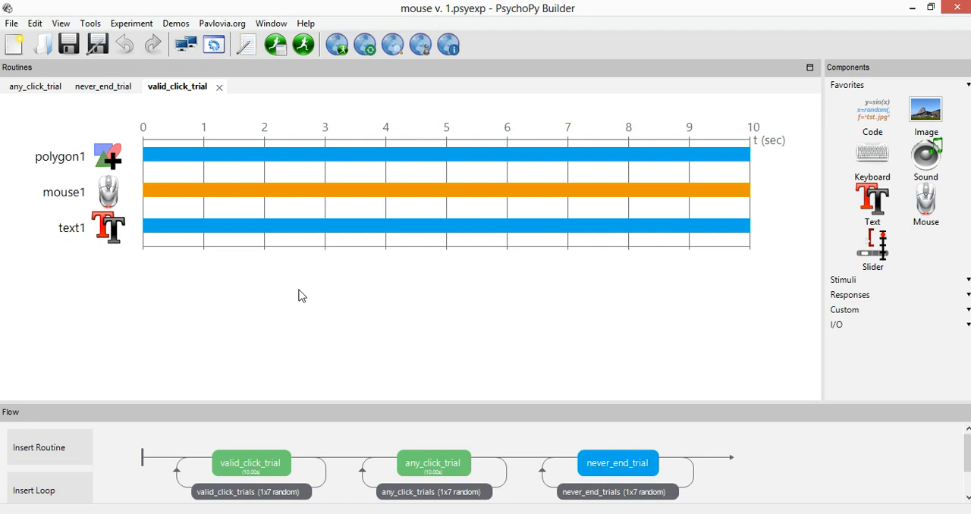
left_click(107, 196)
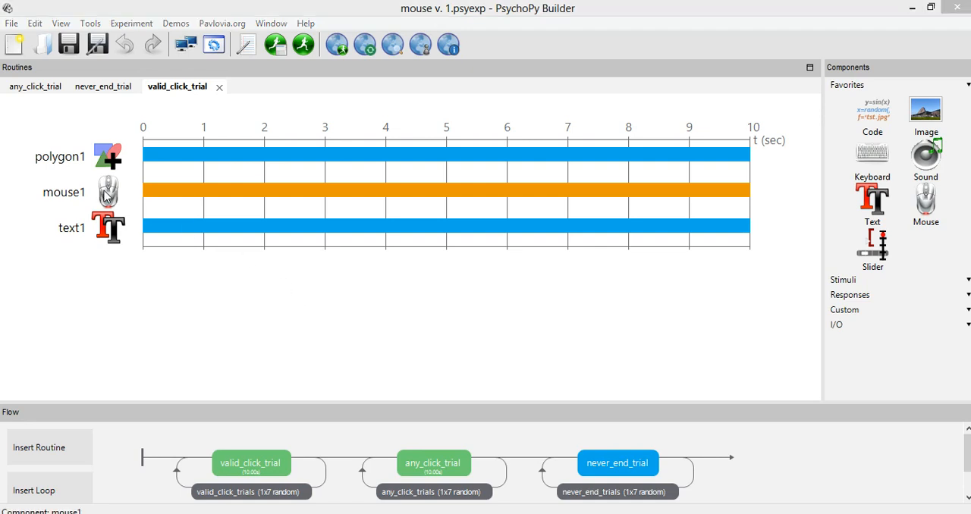
left_click_drag(322, 32, 441, 51)
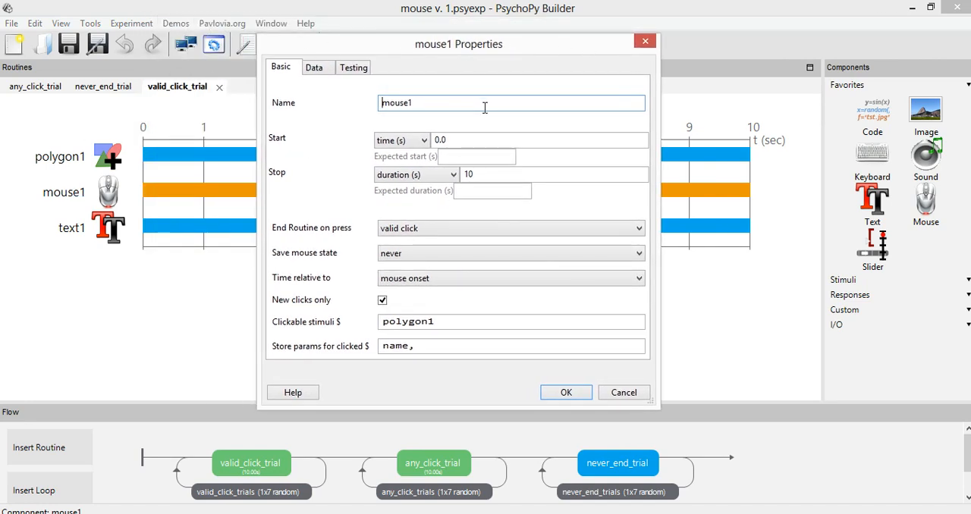
left_click(646, 43)
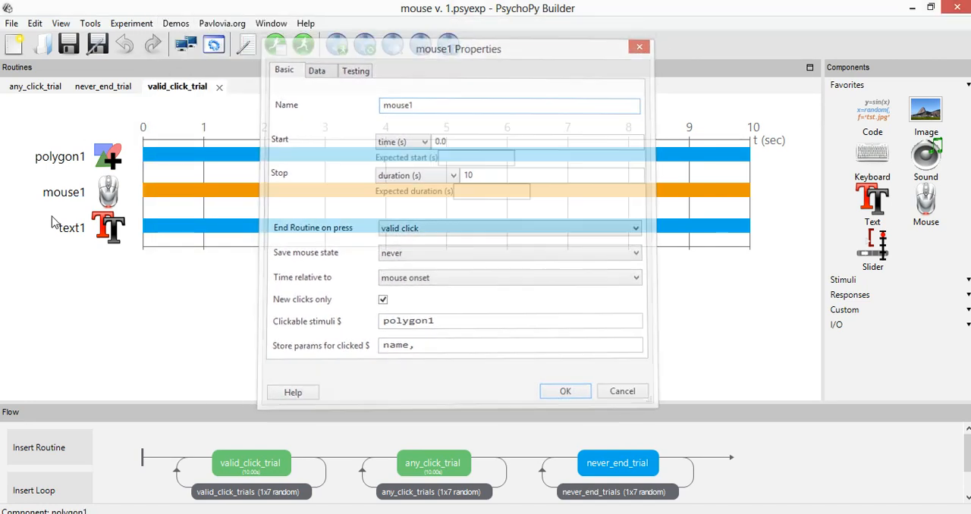
Inspect the displayed text and the font of text1, closing its properties without changes
left_click(114, 229)
left_click_drag(280, 332, 204, 314)
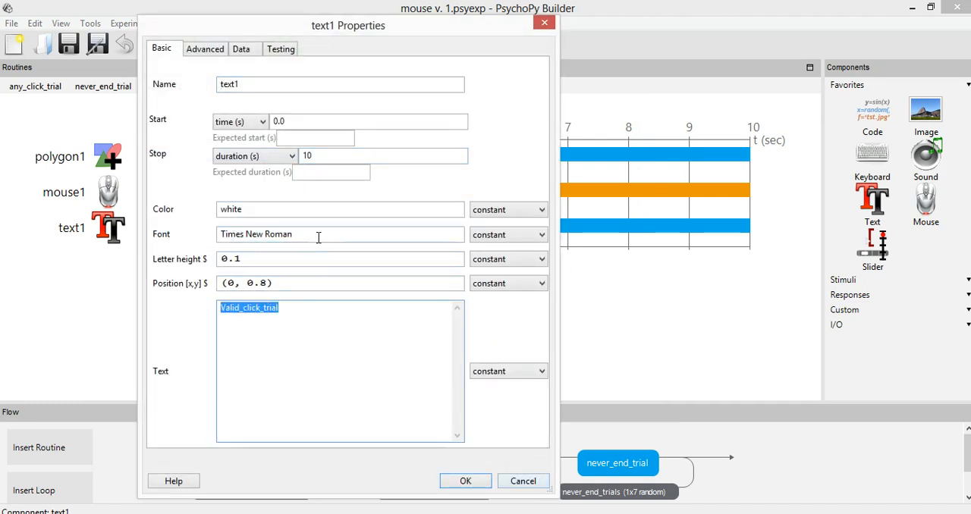
left_click_drag(317, 235, 210, 232)
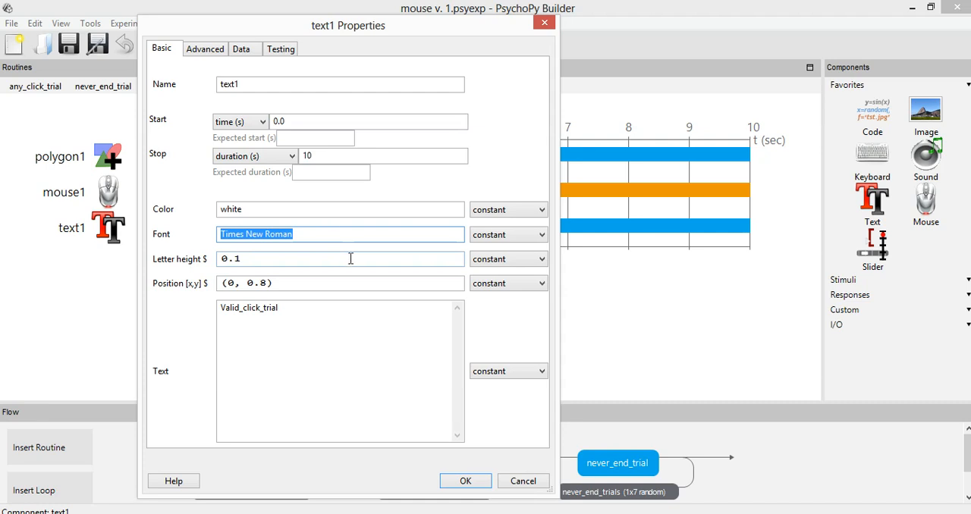
left_click(545, 482)
Open the properties of mouse1 and read the notes on clickable stimuli and stored params in the roteiro document in Word
left_click(114, 194)
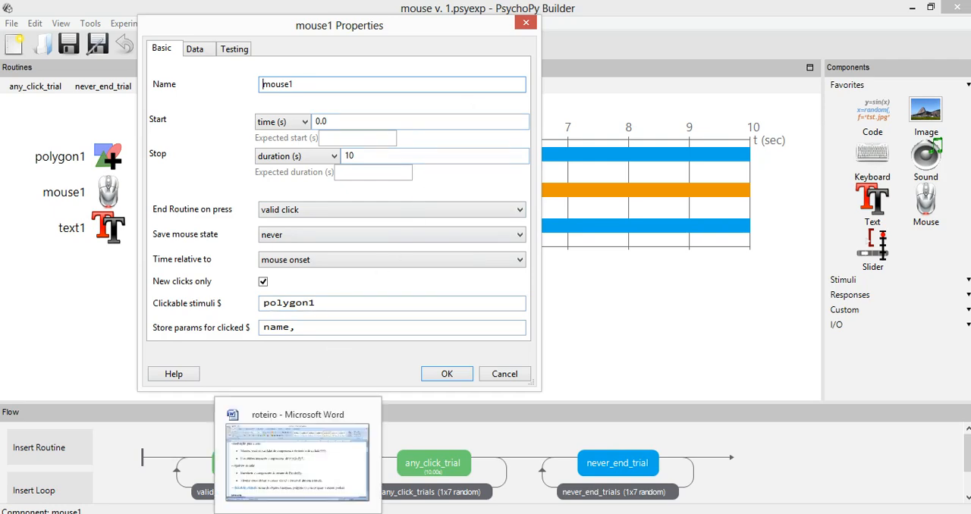
left_click(290, 513)
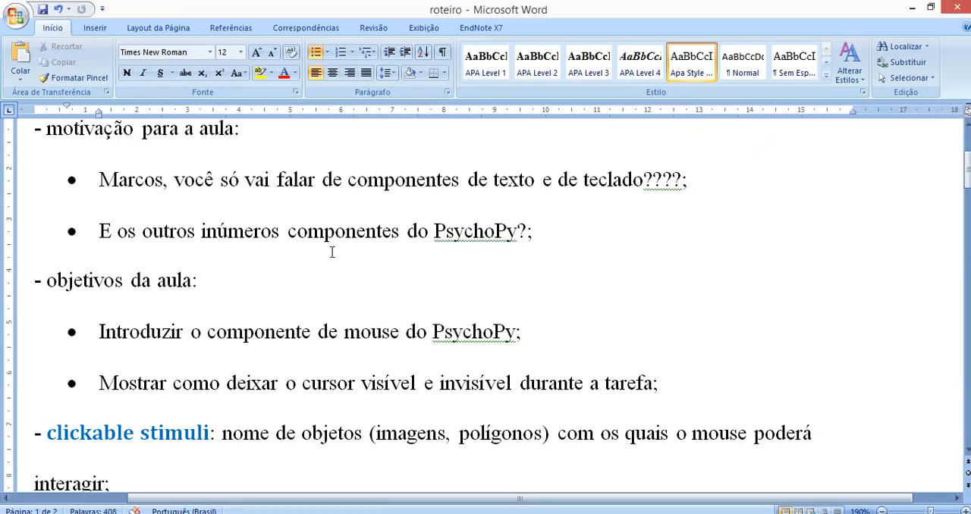
scroll(253, 293, "down", 6)
scroll(245, 303, "up", 7)
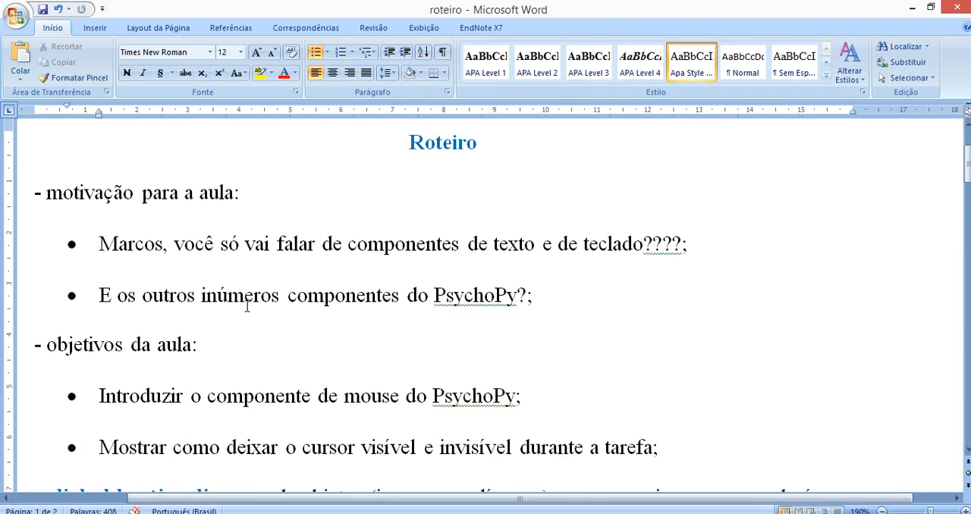
key("alt+Tab")
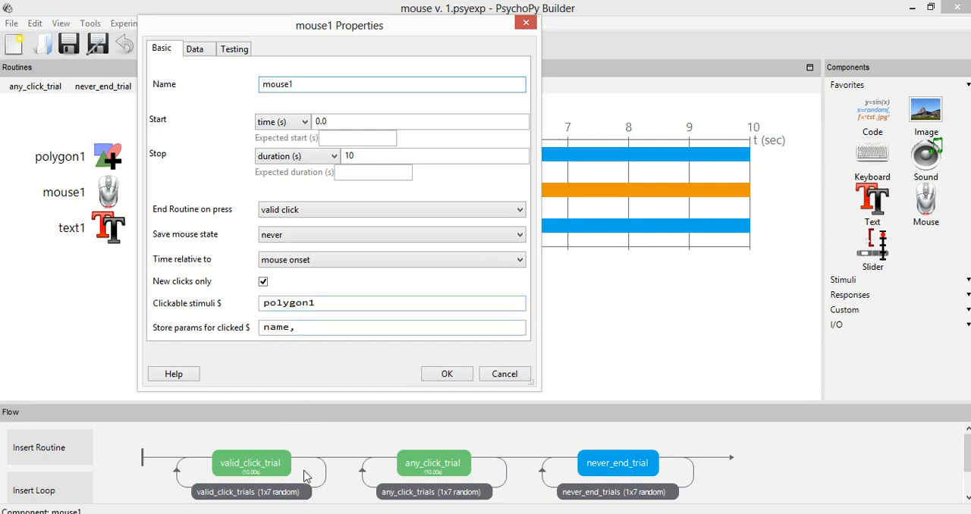
key("alt+Tab")
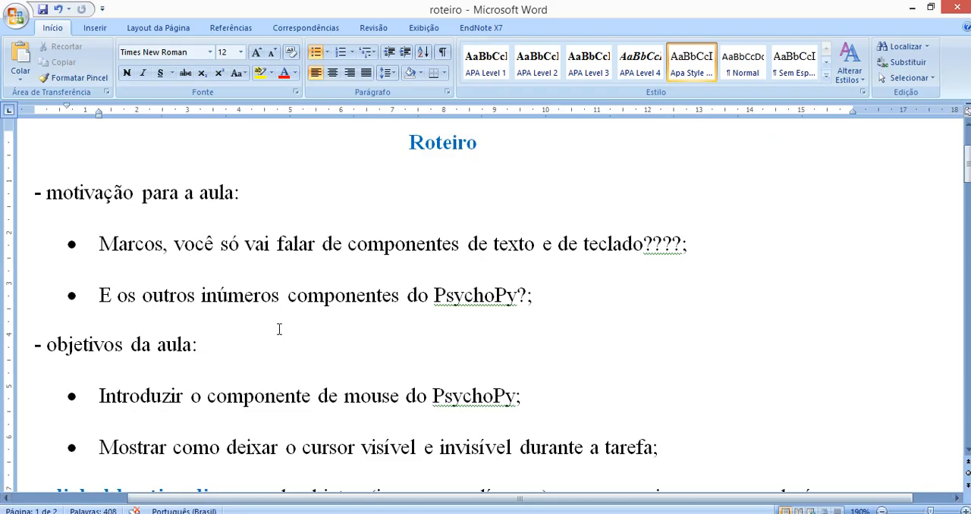
scroll(279, 329, "down", 2)
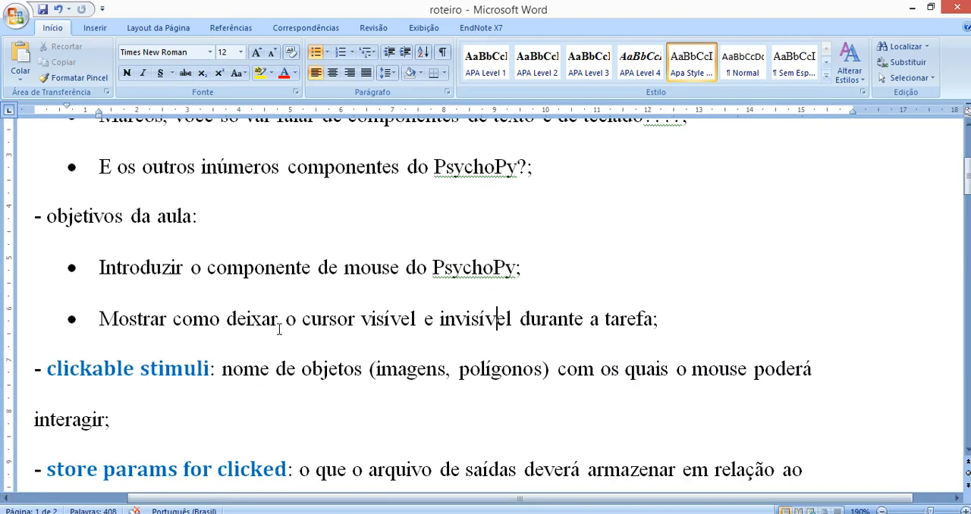
scroll(279, 329, "down", 1)
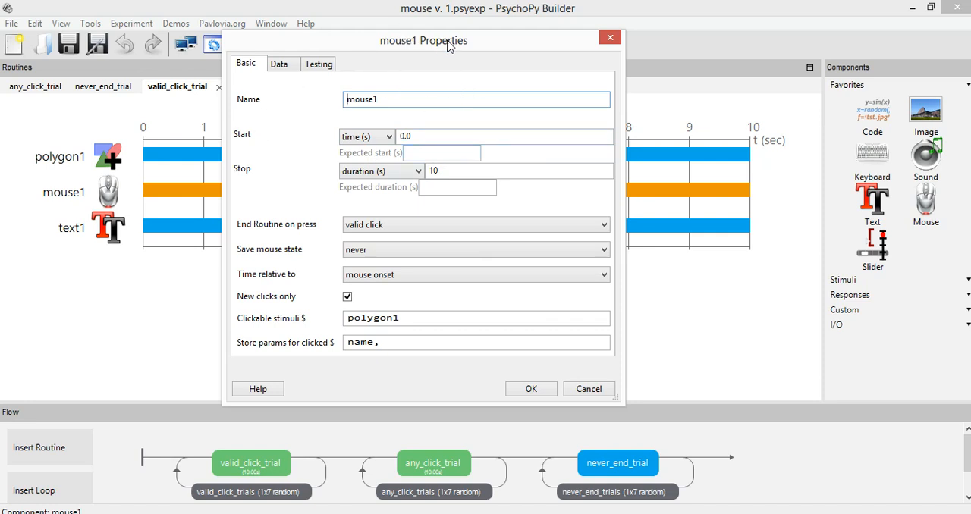
Examine the name and clickable stimuli of mouse1 in PsychoPy Builder and close its properties without changes
double_click(395, 99)
left_click(395, 99)
left_click(397, 319)
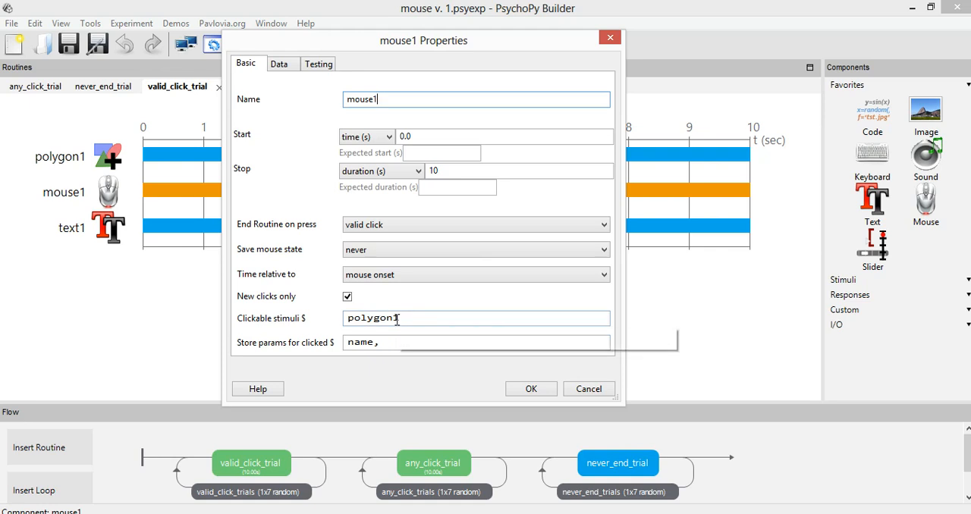
left_click(605, 389)
Add an image component named image42 to valid_click_trial and append image42 after polygon1 in the clickable stimuli of mouse1
left_click(918, 110)
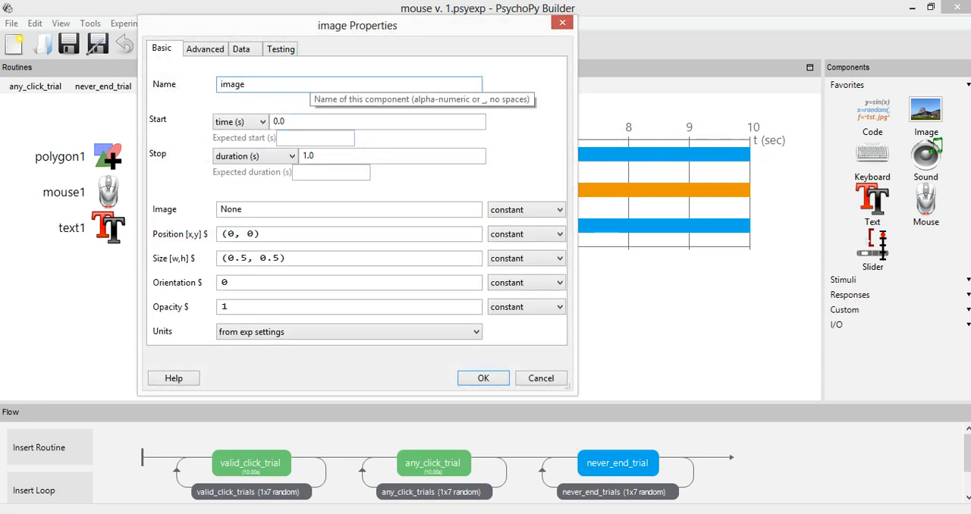
left_click(484, 378)
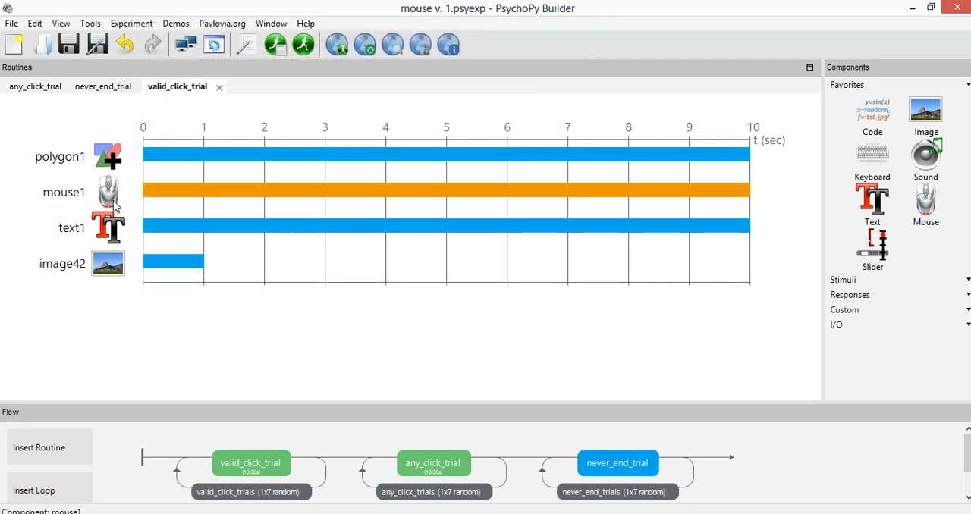
left_click(108, 192)
left_click(350, 301)
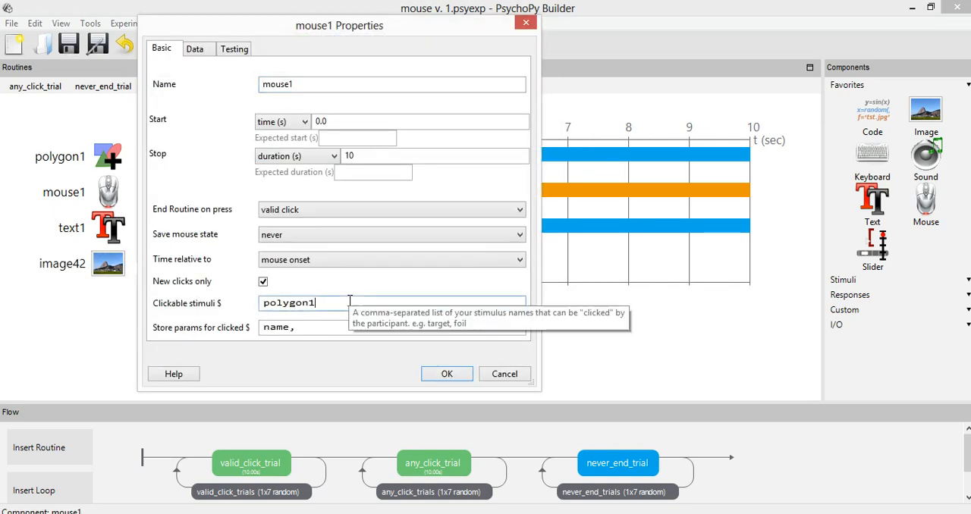
type(", image")
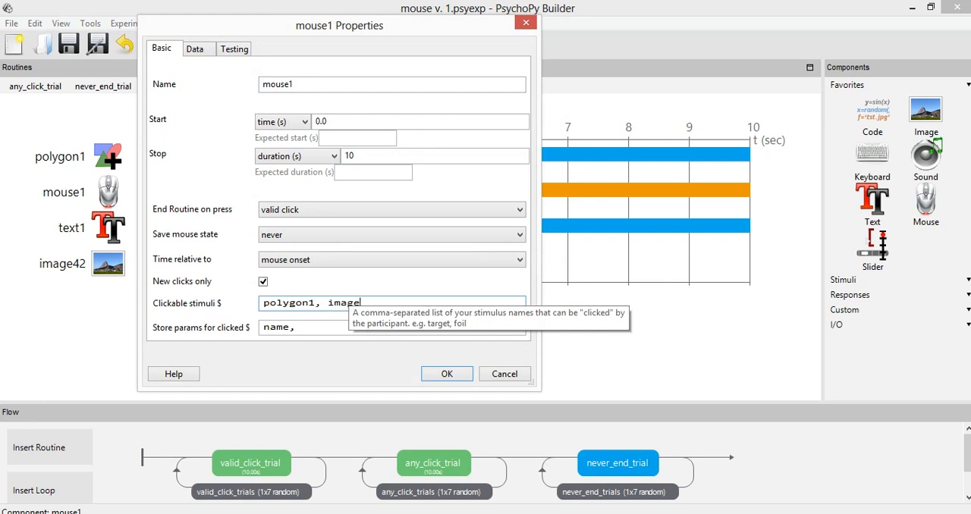
type("42")
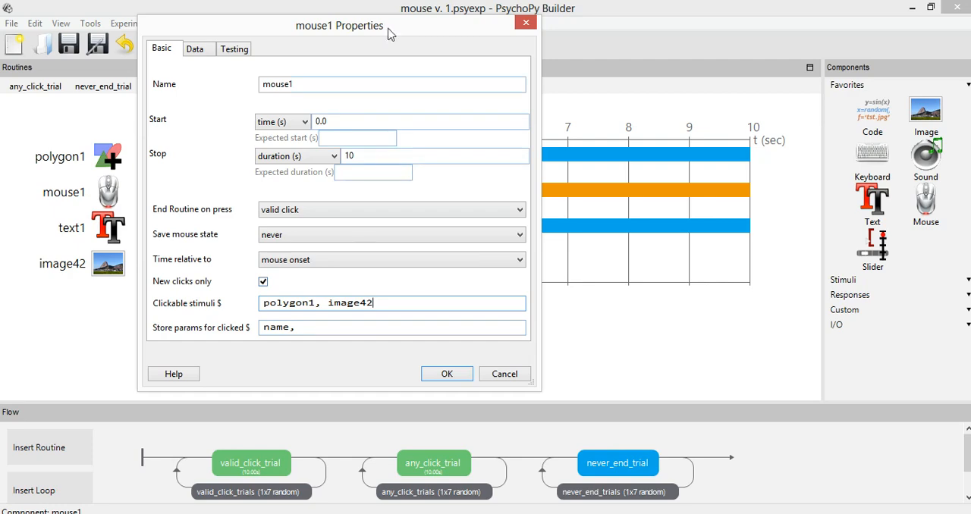
left_click_drag(393, 16, 622, 80)
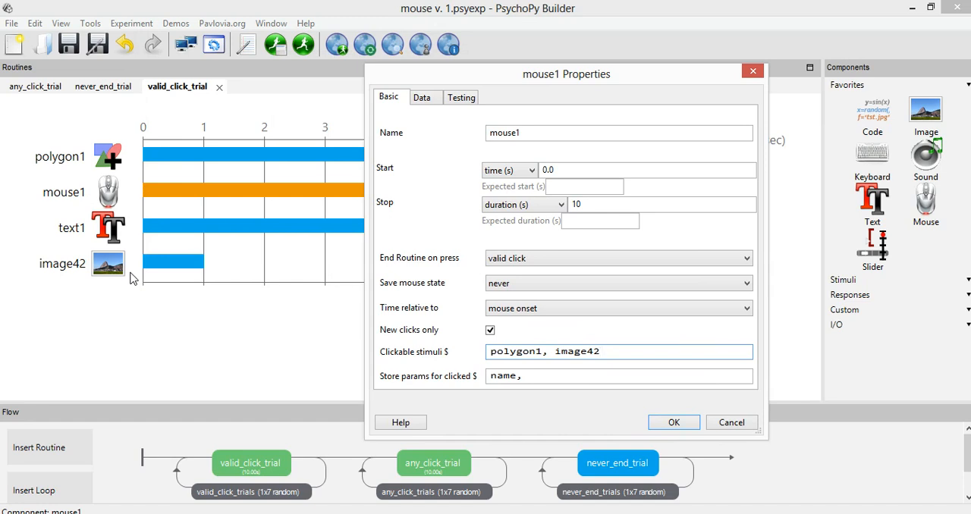
Remove image42 from the clickable stimuli of mouse1 and delete the image42 component from the routine
left_click_drag(547, 350, 603, 351)
left_click(599, 351)
left_click_drag(545, 351, 638, 350)
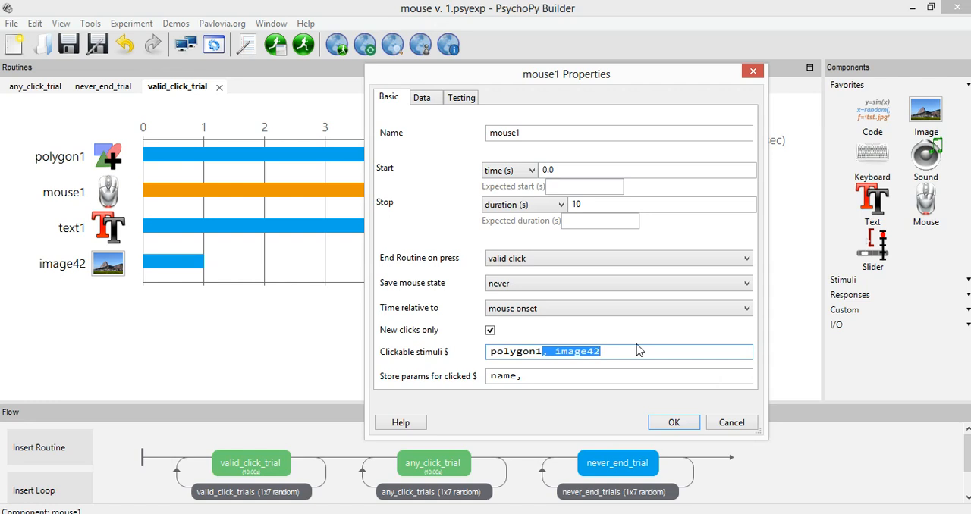
left_click(612, 351)
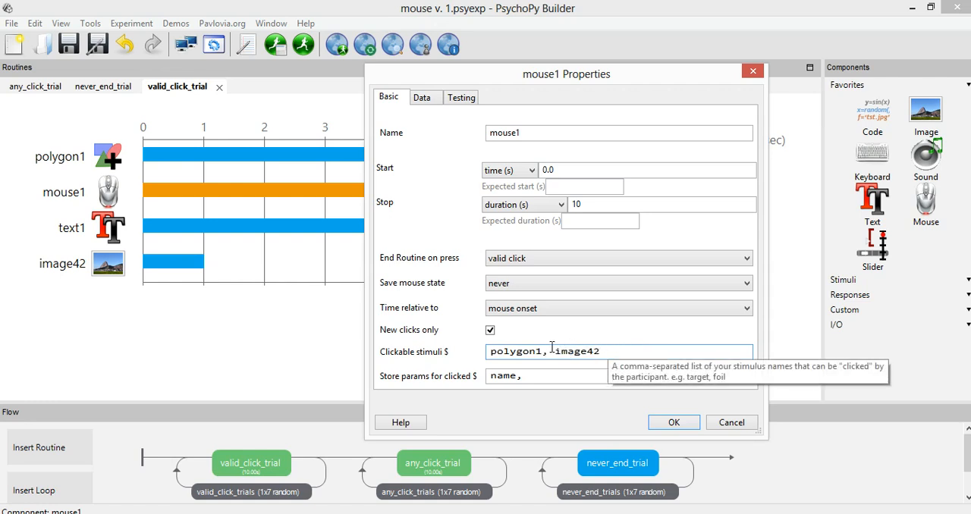
left_click_drag(542, 351, 636, 357)
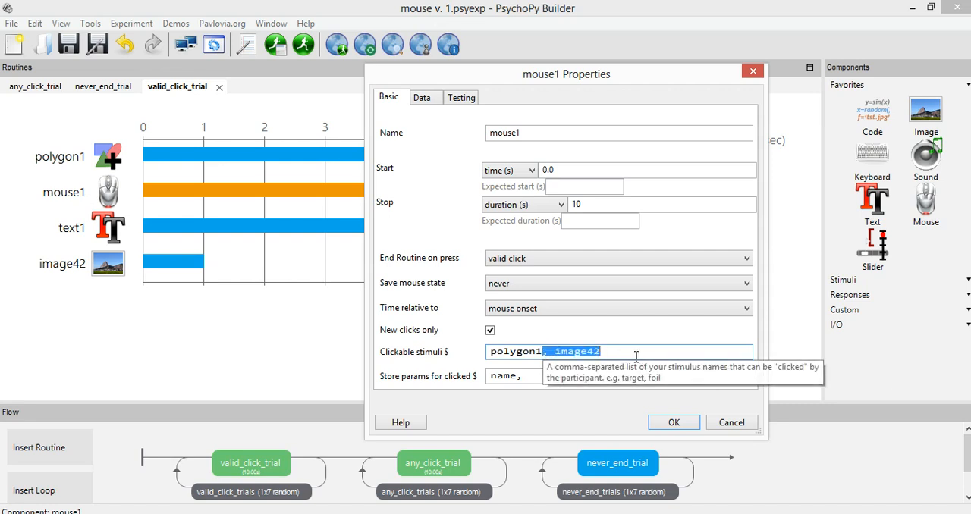
key("BackSpace")
left_click(672, 423)
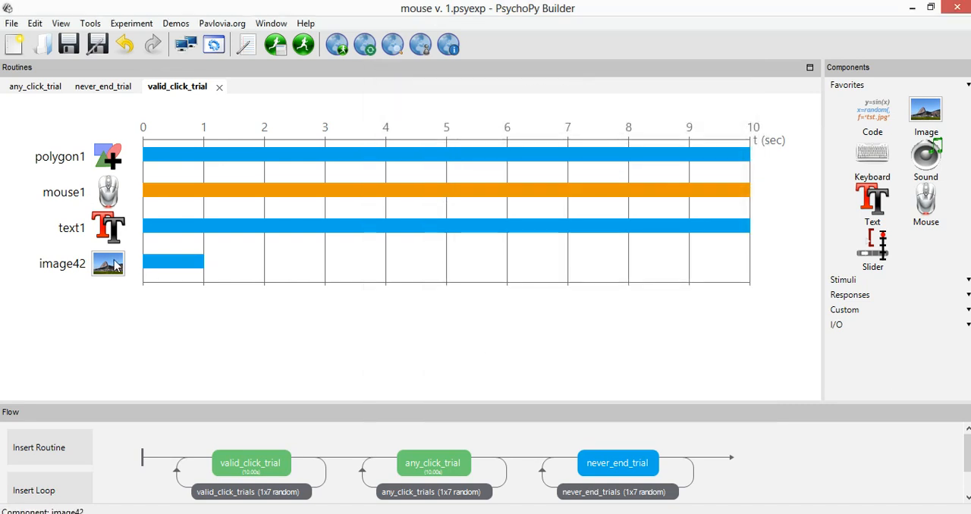
right_click(115, 264)
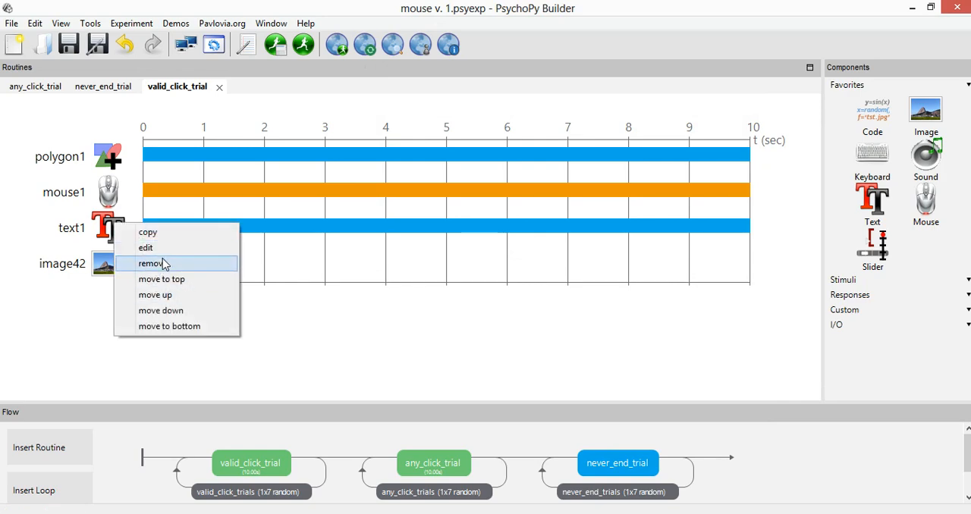
left_click(165, 264)
Review the basic properties of text1 and mouse1, closing each without changes
double_click(108, 228)
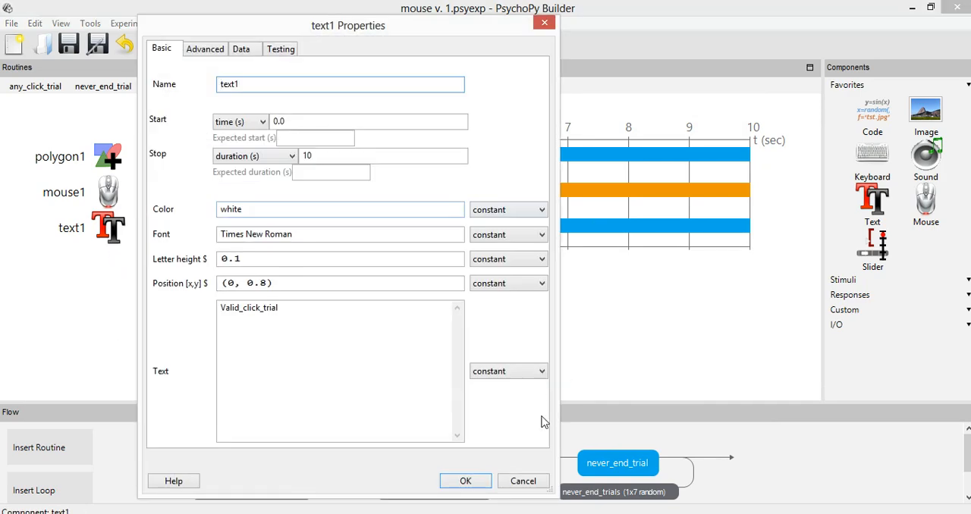
left_click(522, 481)
double_click(133, 199)
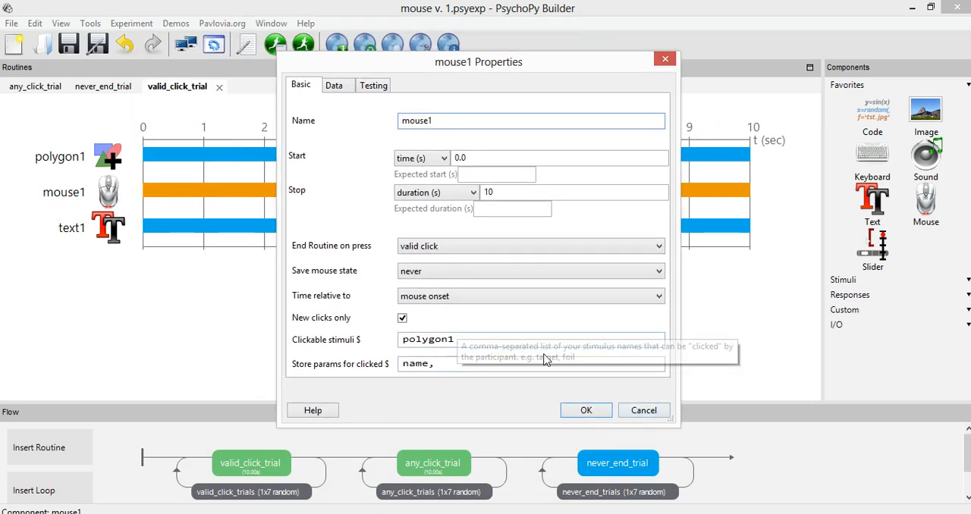
left_click(640, 410)
Check the number of vertices of polygon1 and close its properties without changes
double_click(132, 162)
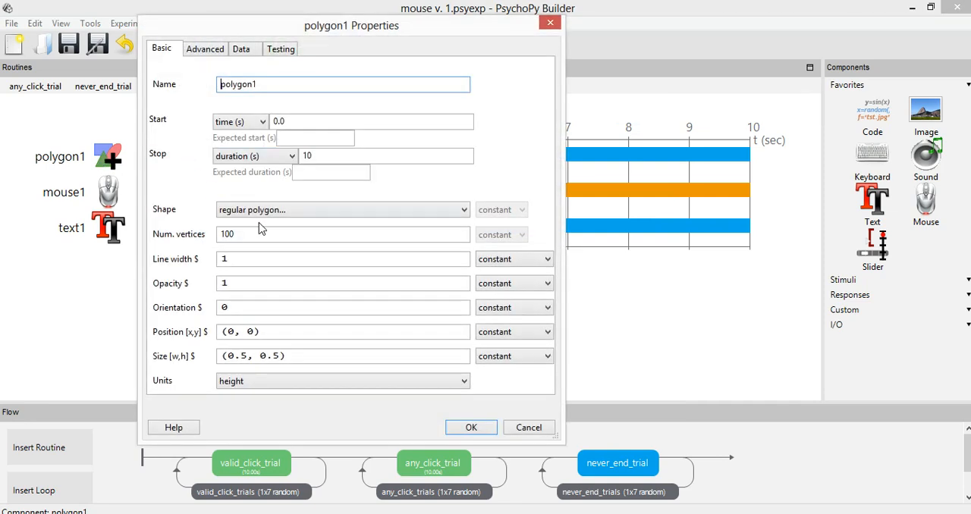
left_click(235, 236)
left_click_drag(251, 234, 219, 234)
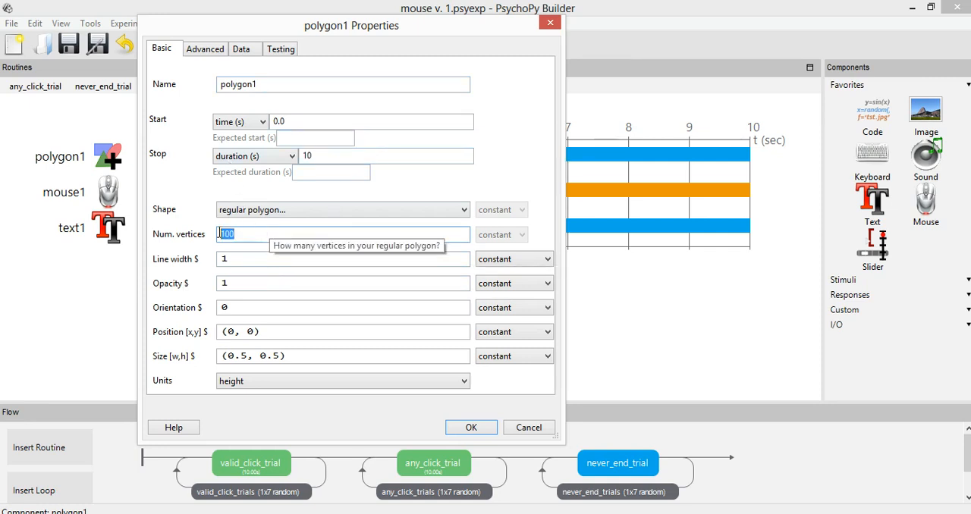
left_click(529, 428)
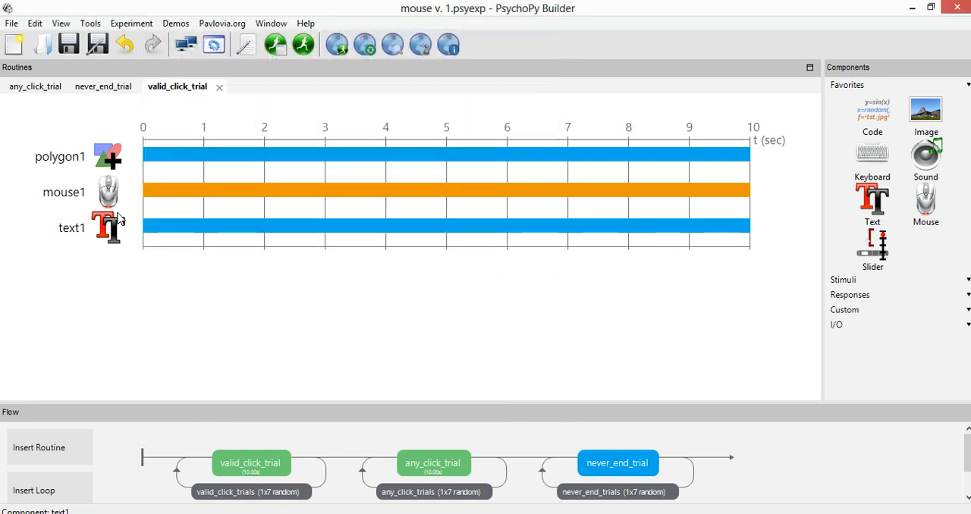
Reopen the properties of mouse1 and examine its clickable stimuli entry
left_click(108, 192)
left_click(319, 302)
left_click_drag(266, 304, 509, 305)
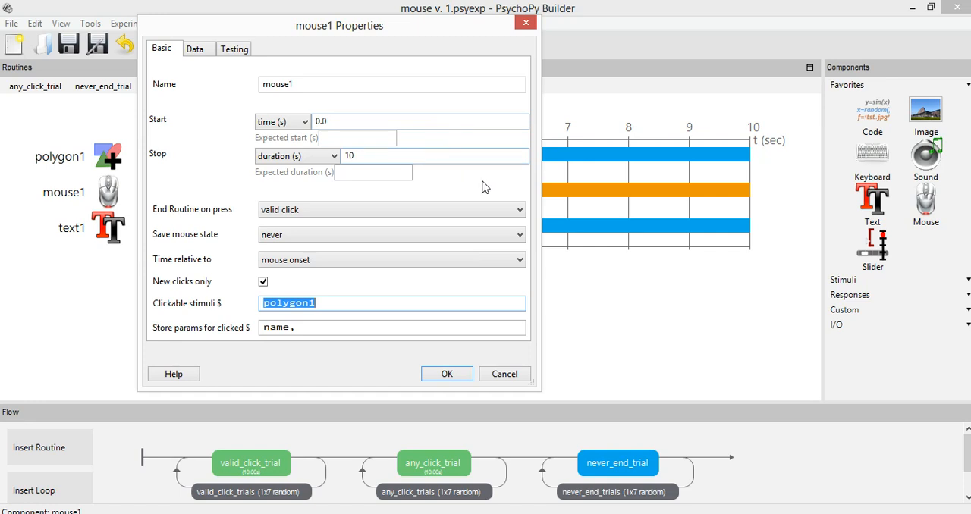
left_click_drag(262, 303, 339, 298)
left_click(269, 298)
left_click_drag(264, 302, 351, 302)
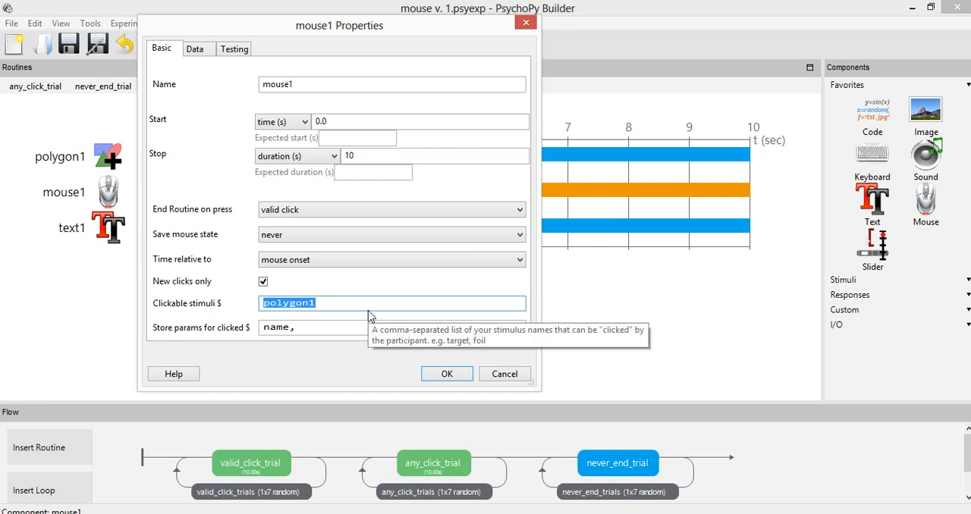
Extend mouse1's clickable stimuli to the comma-separated list polygon1, polygon2, polygon3
left_click(352, 307)
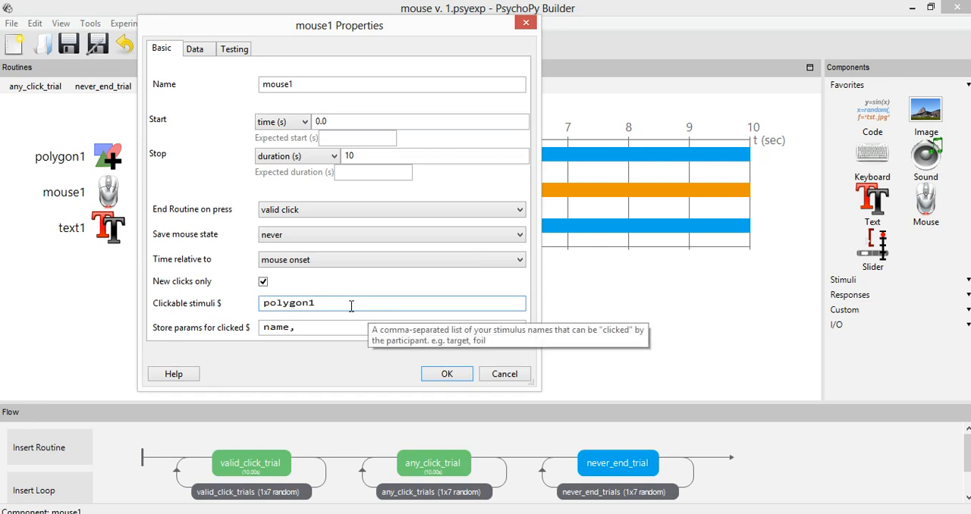
left_click_drag(264, 302, 279, 308)
double_click(280, 306)
left_click(336, 303)
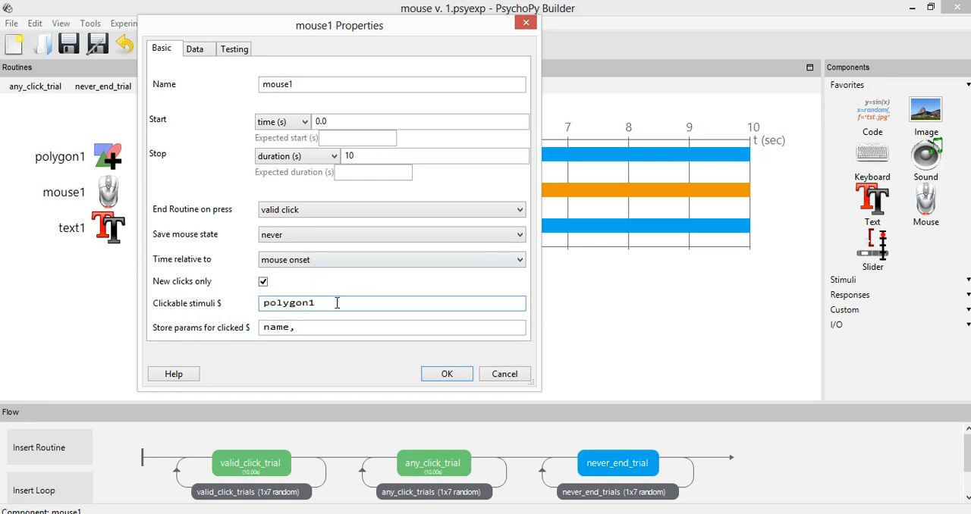
type(", polygon2, polygon3,")
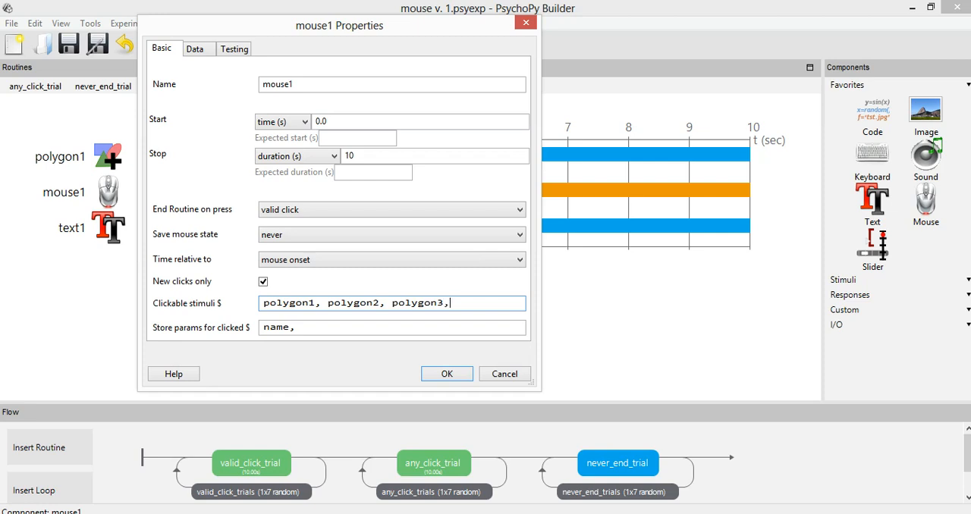
Delete polygon2 and polygon3 from the clickable stimuli, keeping only polygon1
key("BackSpace")
key("BackSpace")
key("BackSpace")
key("BackSpace")
key("BackSpace")
key("BackSpace")
key("BackSpace")
key("BackSpace")
key("BackSpace")
key("BackSpace")
key("BackSpace")
key("BackSpace")
key("BackSpace")
key("BackSpace")
key("BackSpace")
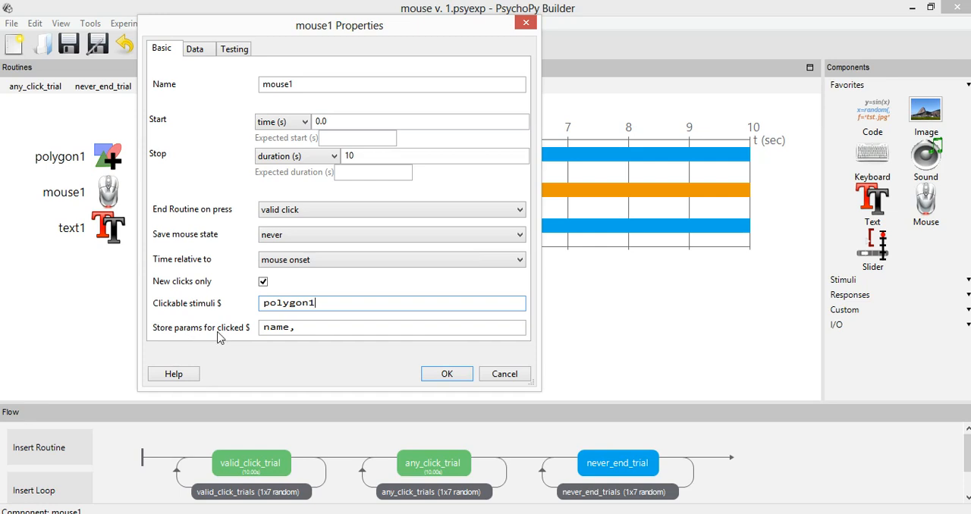
Examine how mouse1's parameters stored for clicked stimuli relate to its clickable stimuli entry
left_click(296, 328)
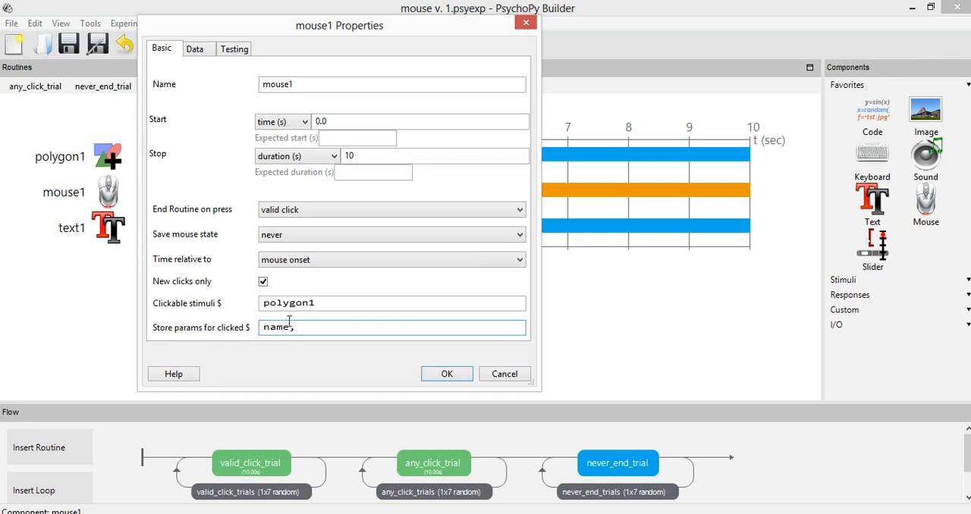
double_click(338, 308)
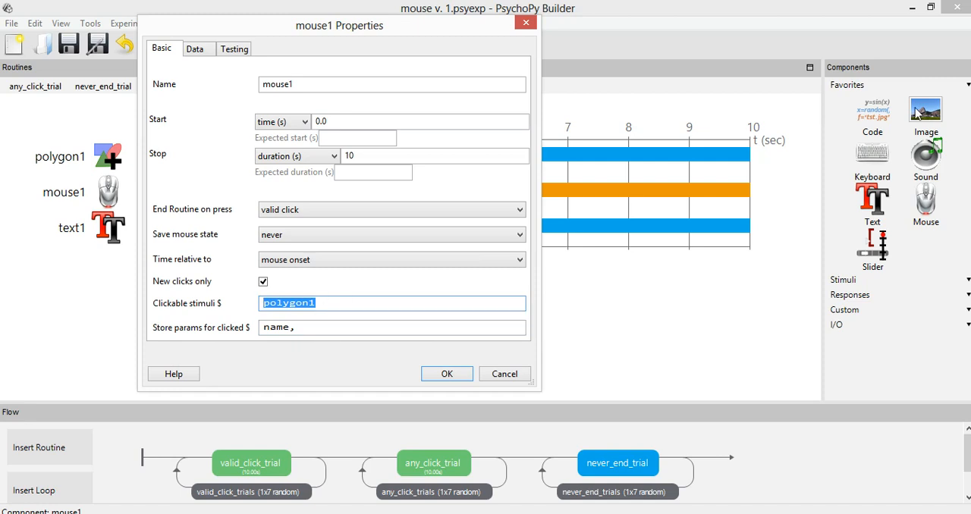
left_click(381, 332)
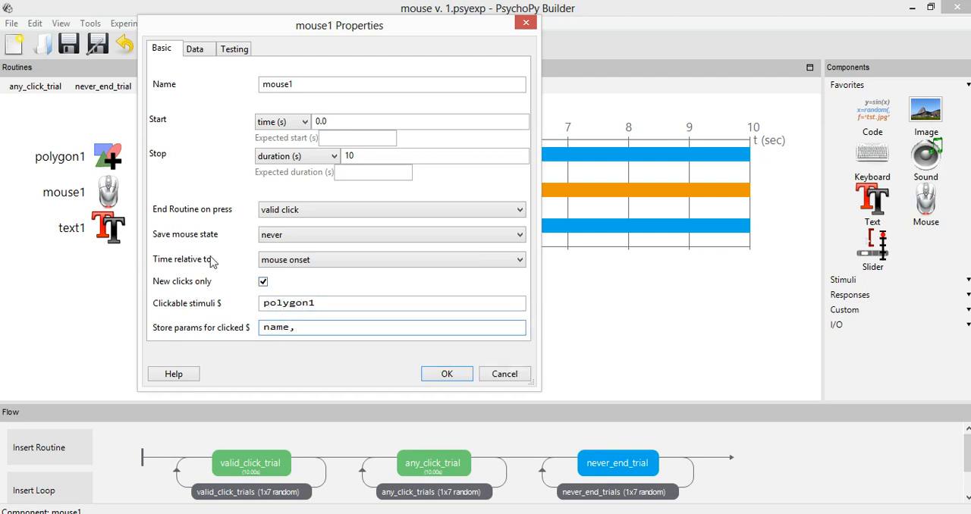
left_click_drag(305, 330, 264, 327)
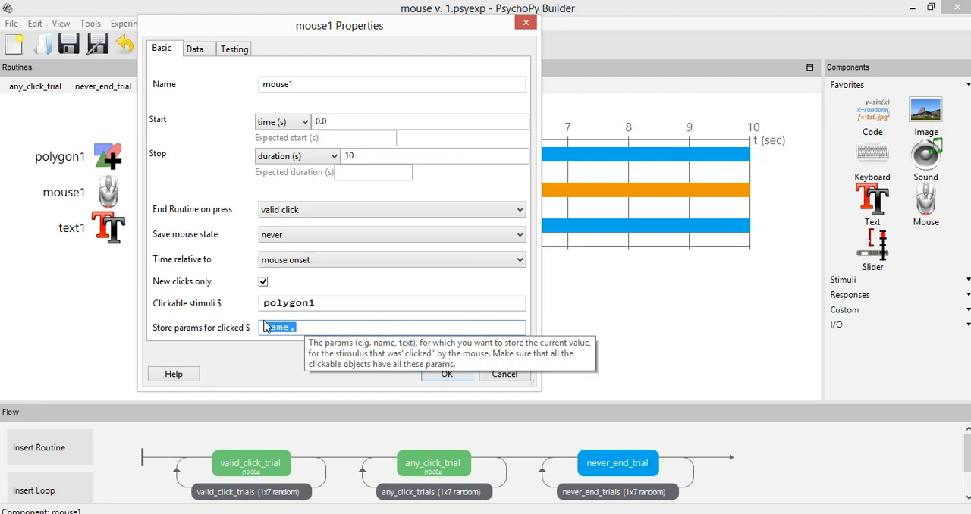
left_click(267, 327)
double_click(265, 327)
left_click(344, 302)
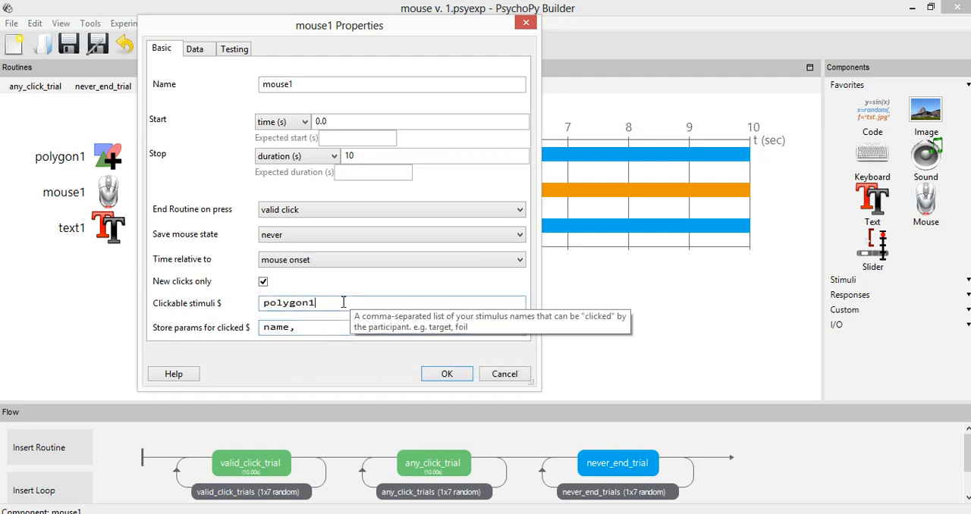
left_click_drag(331, 302, 244, 288)
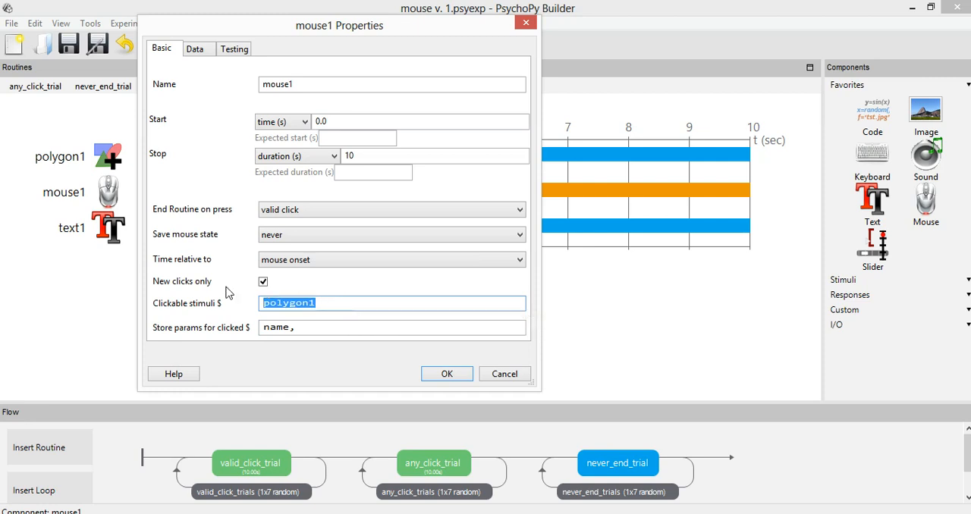
Add polygon2 and polygon3 after polygon1 in mouse1's clickable stimuli again
left_click(336, 302)
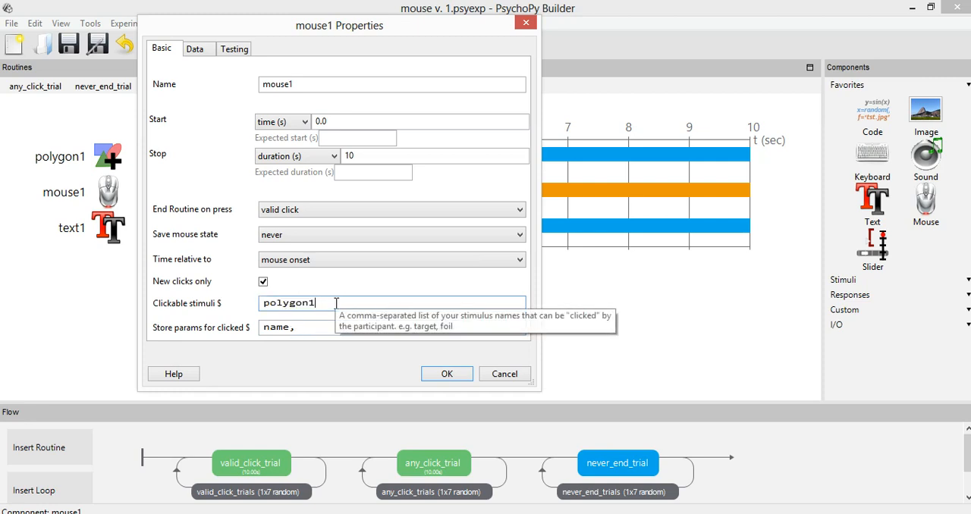
type(", polygon2, pologyn")
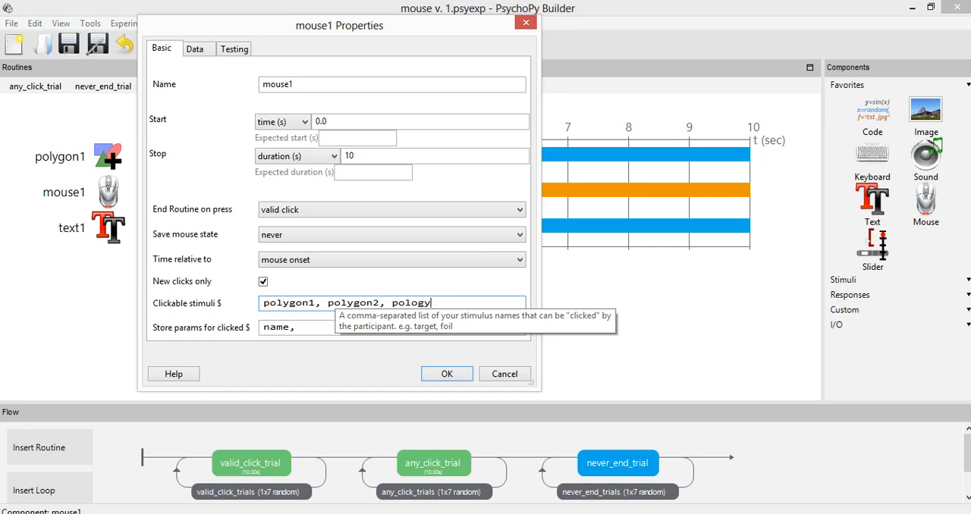
key("BackSpace")
key("BackSpace")
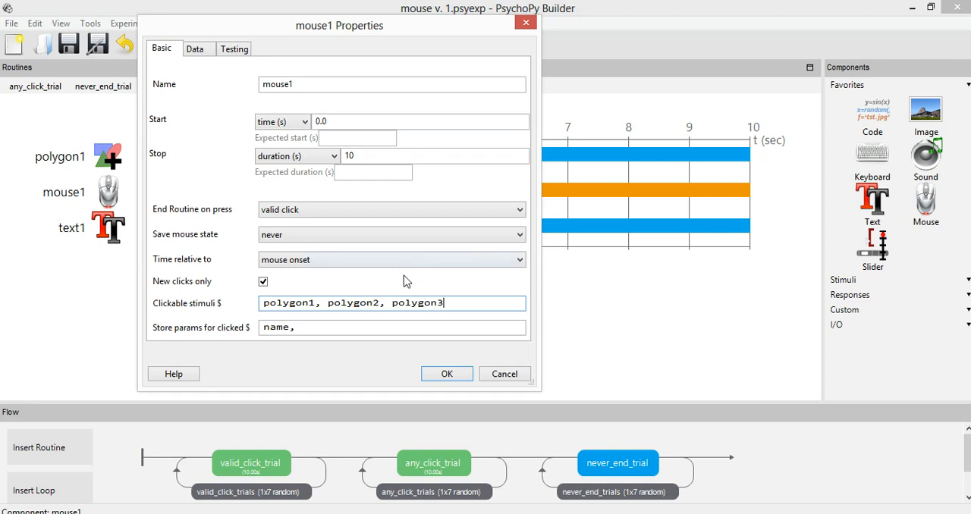
Reduce mouse1's clickable stimuli list back to polygon1 alone
left_click_drag(317, 304, 438, 302)
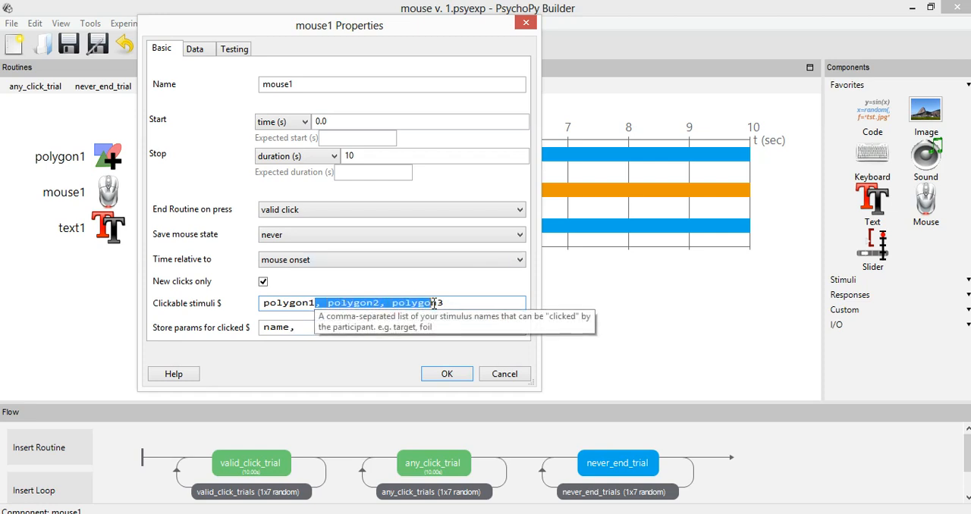
type("3")
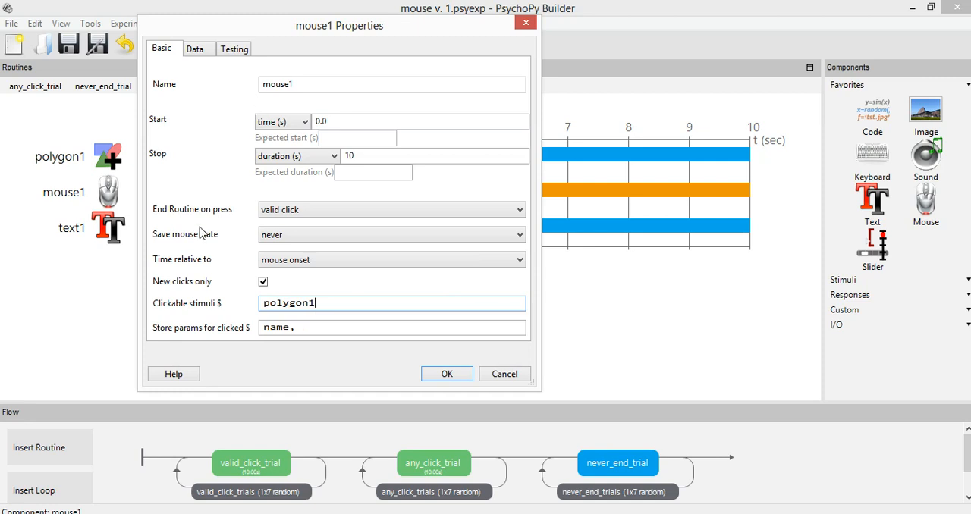
double_click(324, 304)
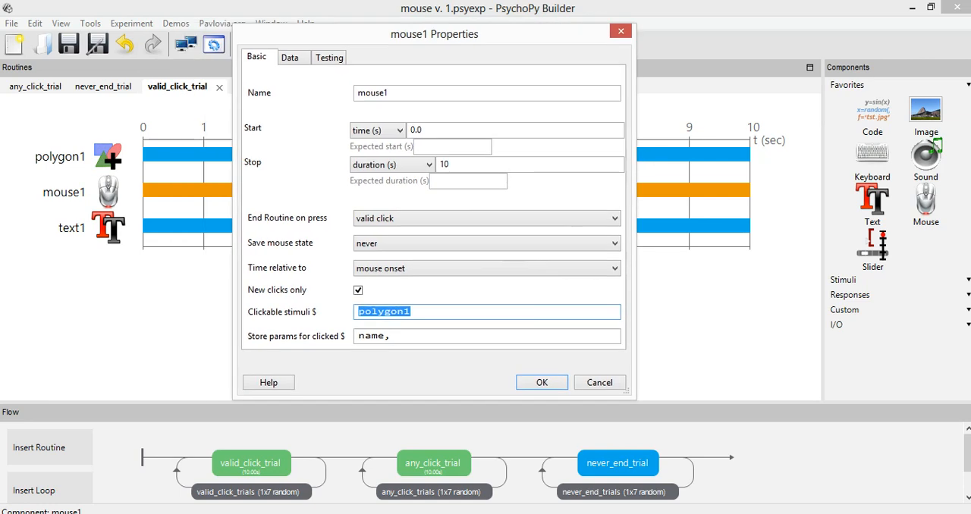
Examine mouse1's available options for ending the routine on press, along with its stop duration
left_click_drag(272, 34, 378, 45)
key("Tab")
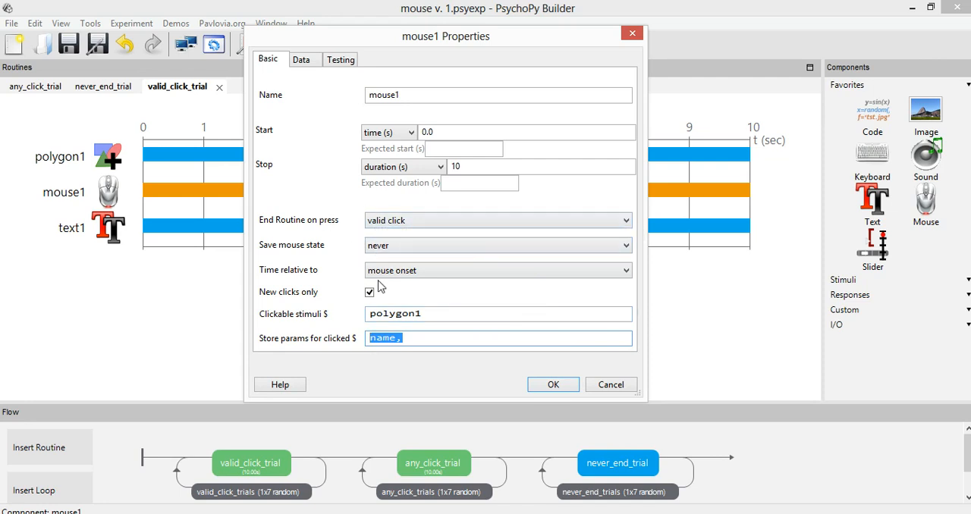
left_click(393, 222)
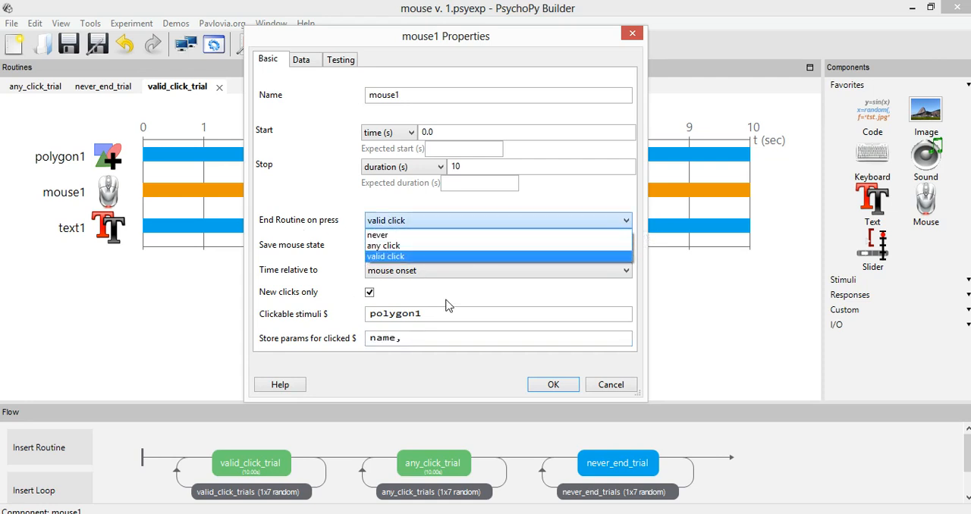
left_click(595, 384)
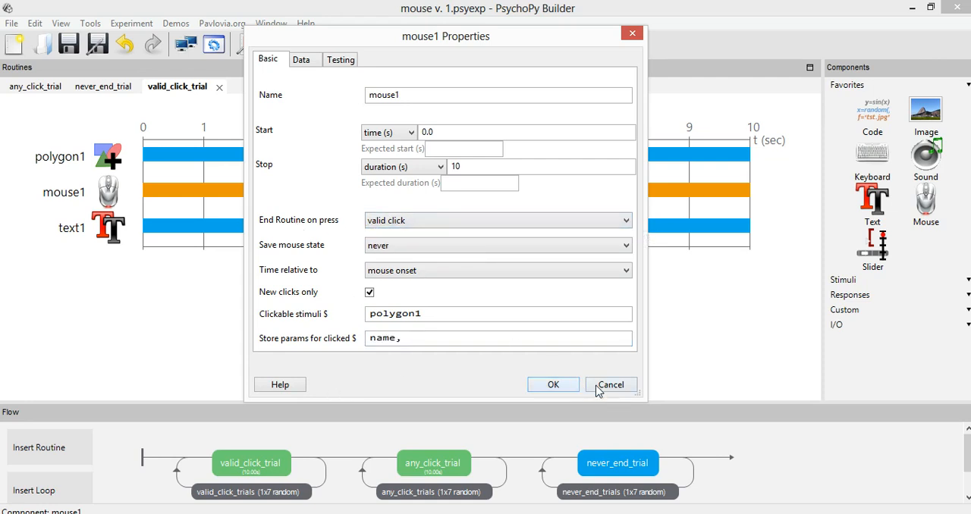
left_click(387, 222)
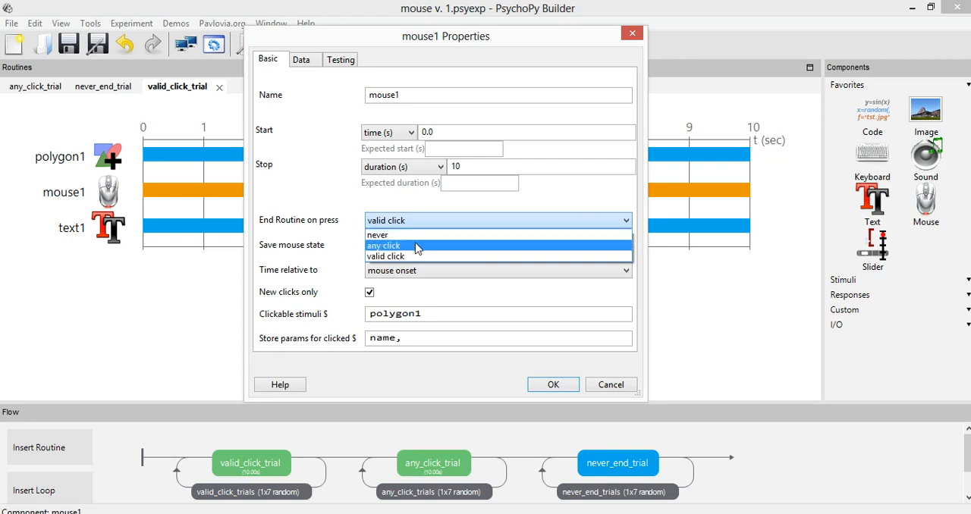
left_click(468, 166)
double_click(468, 166)
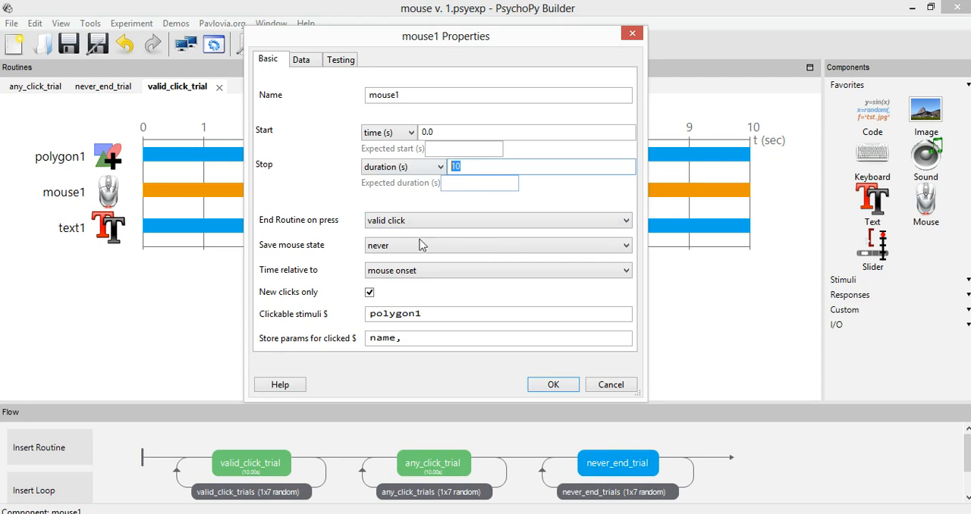
Review the valid click option together with mouse1's clickable stimuli and close the properties without changes
left_click(403, 222)
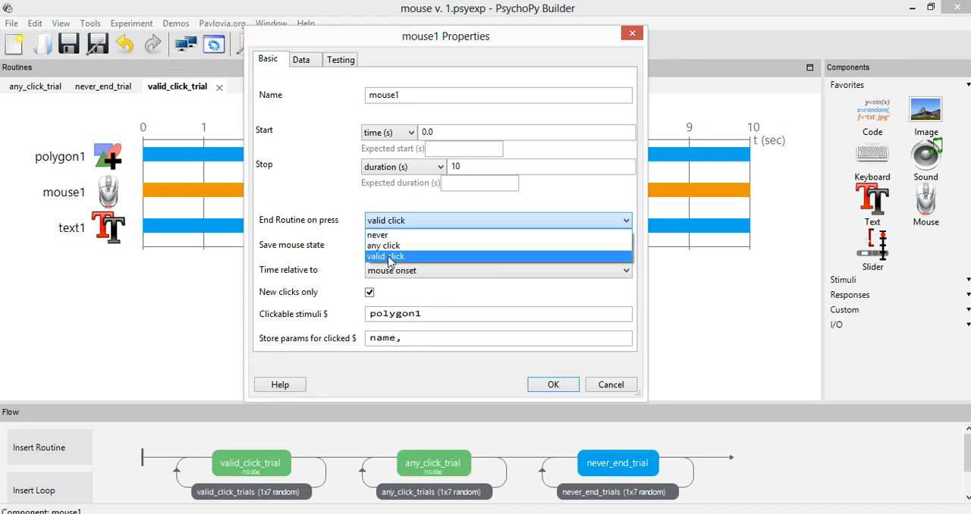
left_click(423, 311)
left_click_drag(433, 314, 309, 321)
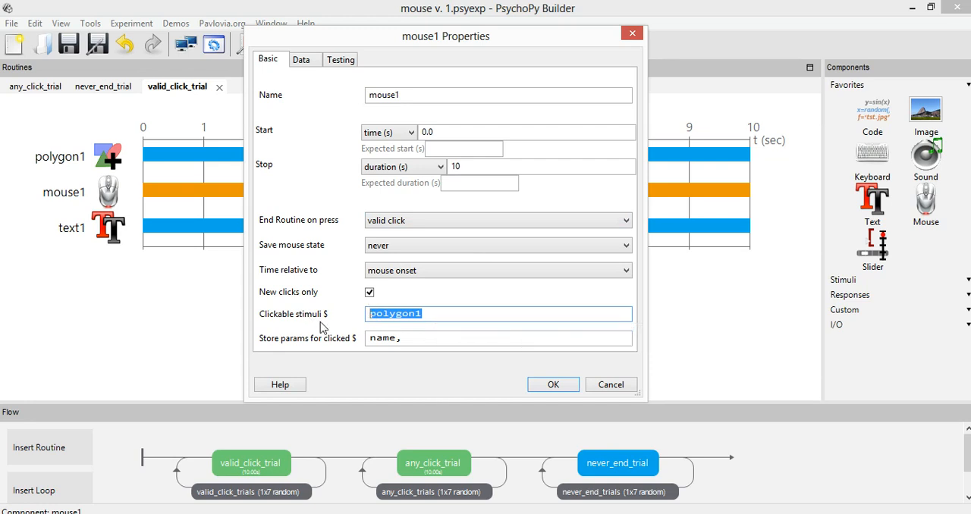
left_click(612, 384)
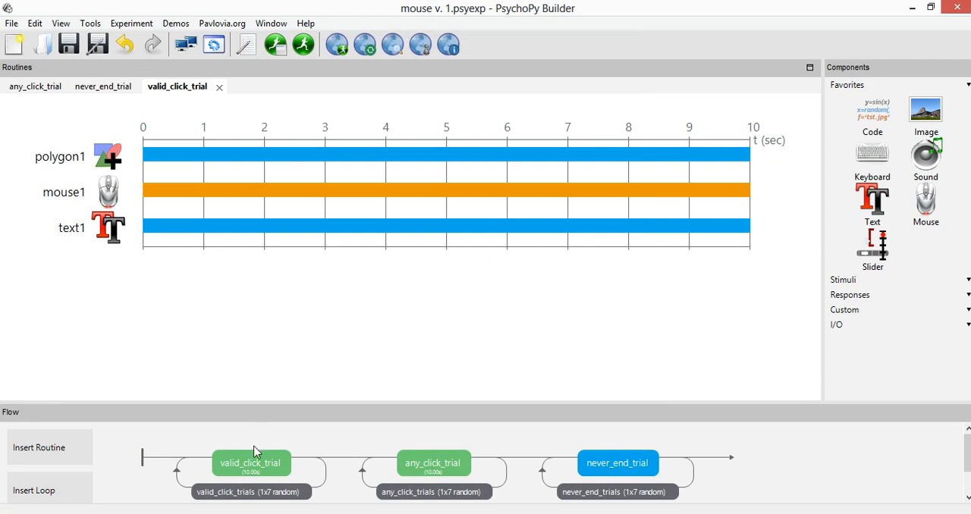
Look through the routines in the flow and review mouse1's properties in valid_click_trial, closing them without changes
left_click(421, 459)
left_click(595, 460)
left_click(417, 466)
left_click(270, 466)
left_click(110, 191)
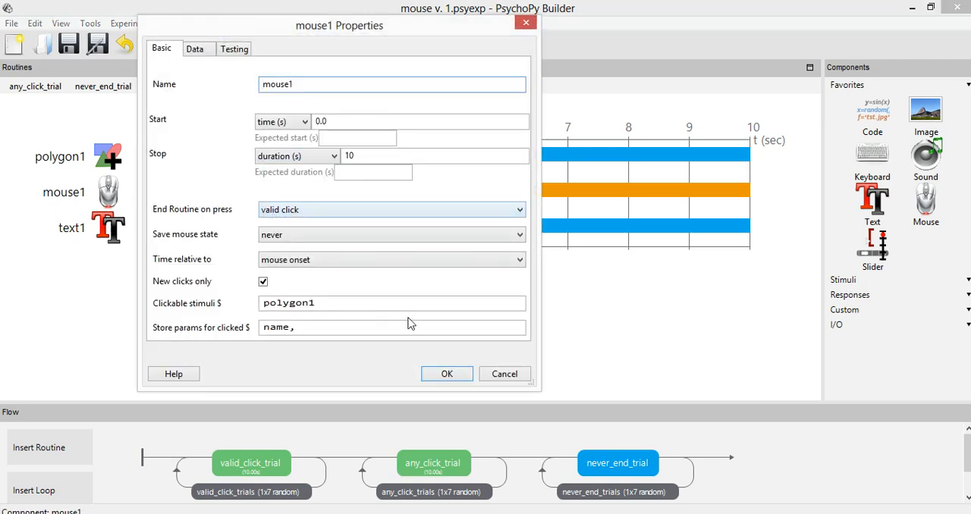
left_click(503, 374)
Check how mouse2 ends the routine on press in any_click_trial and close its properties
left_click(455, 462)
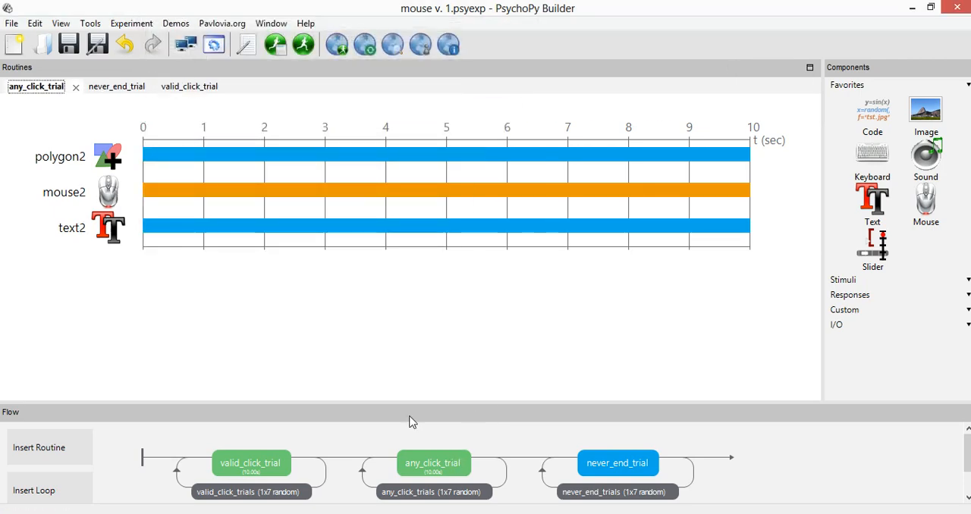
left_click(106, 195)
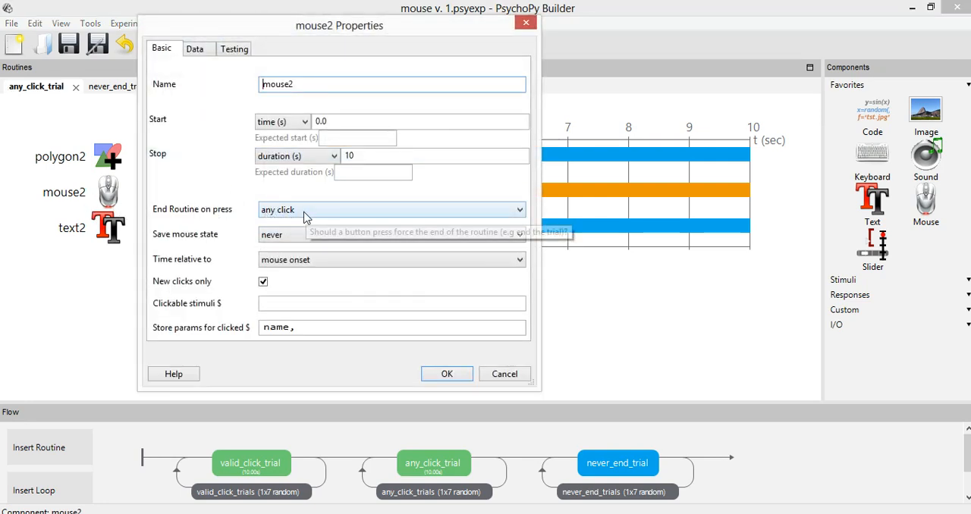
left_click(447, 375)
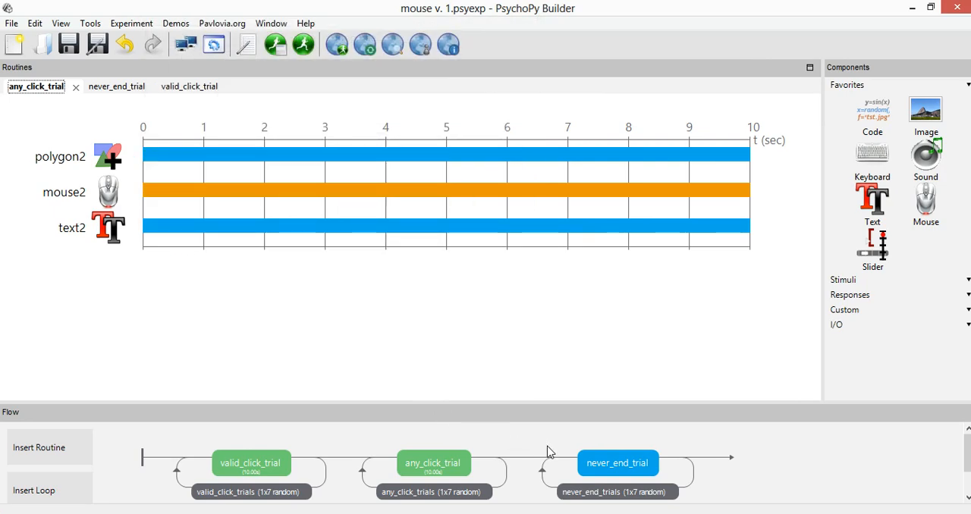
Check mouse3's options for ending the routine on press in never_end_trial and close its properties without changes
left_click(621, 462)
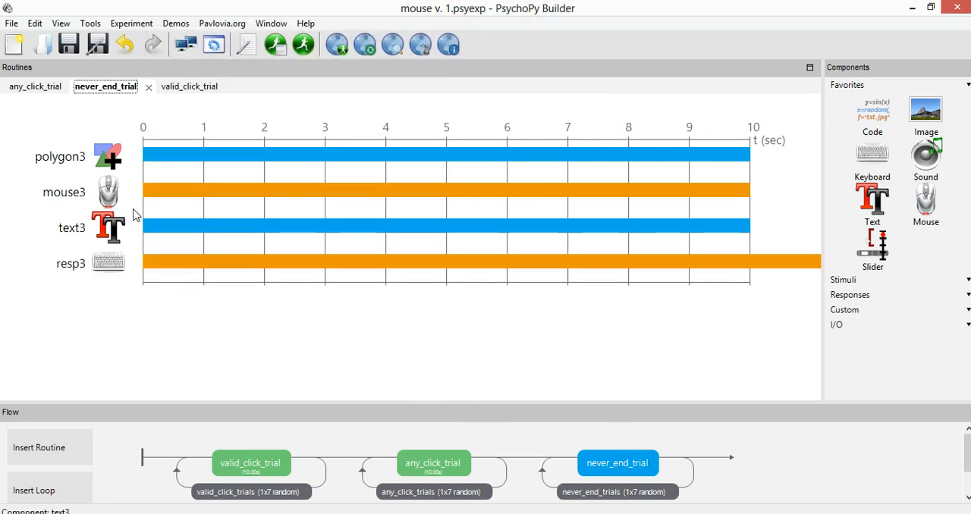
left_click(110, 194)
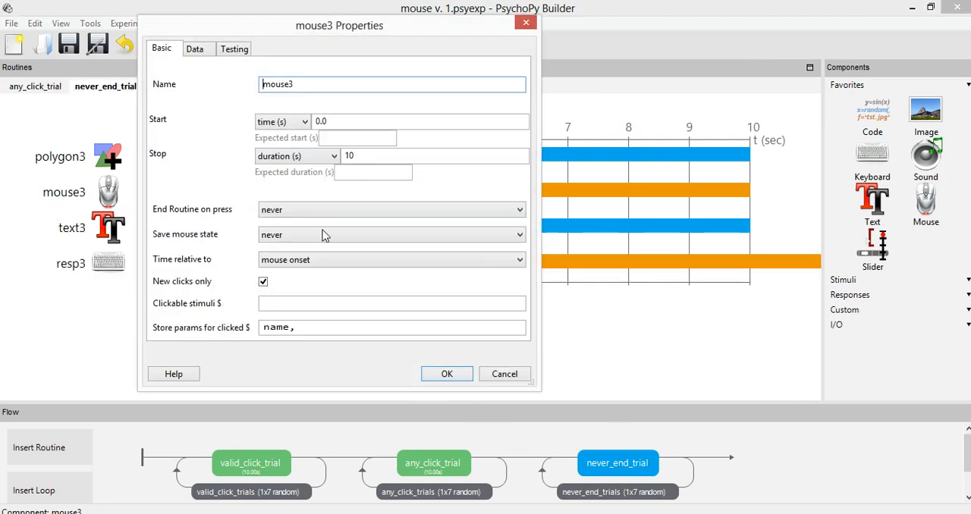
left_click(504, 376)
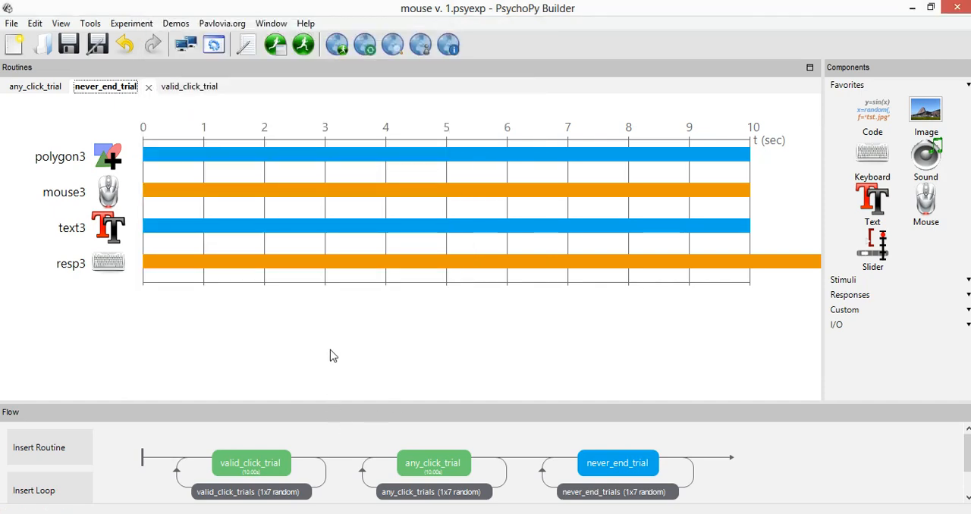
left_click(106, 196)
left_click(296, 211)
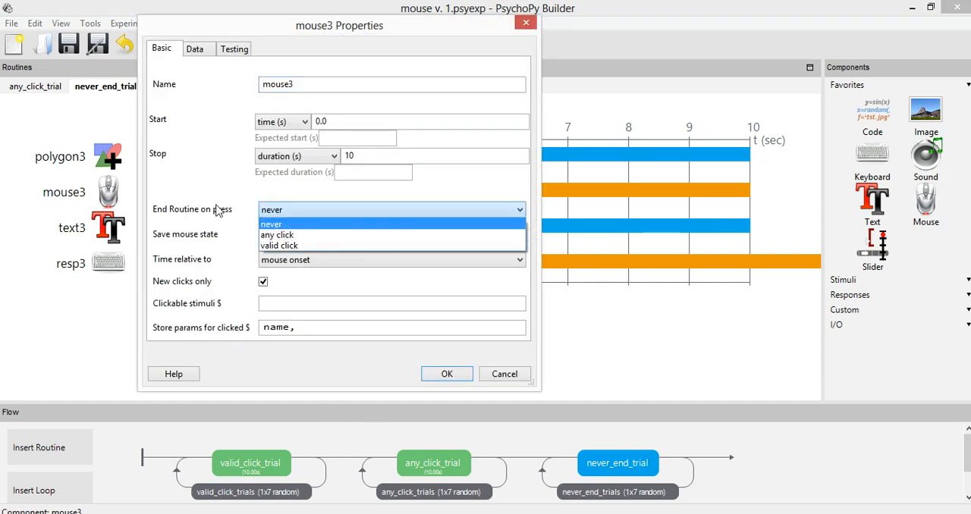
left_click(518, 373)
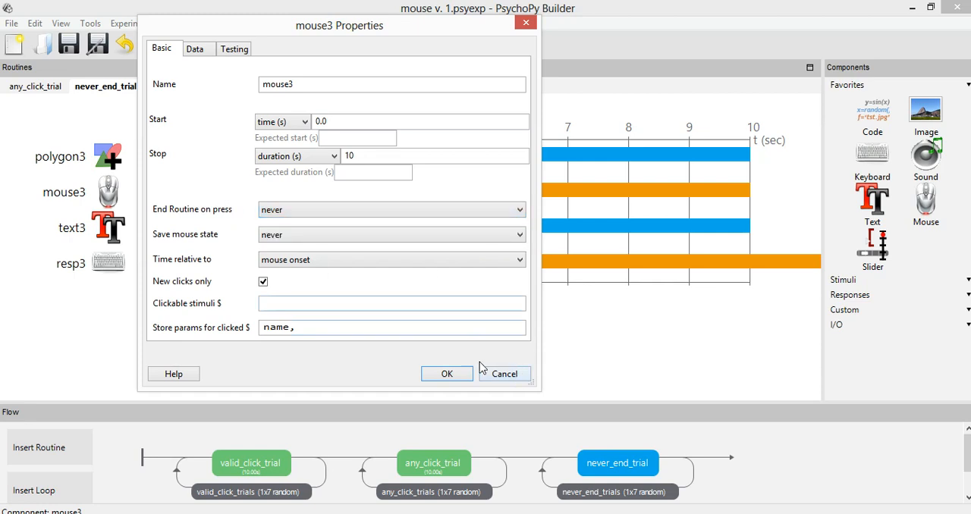
left_click(504, 373)
Run the experiment and answer the Valid_click_trial trials by selecting the colored circle
key("ctrl+r")
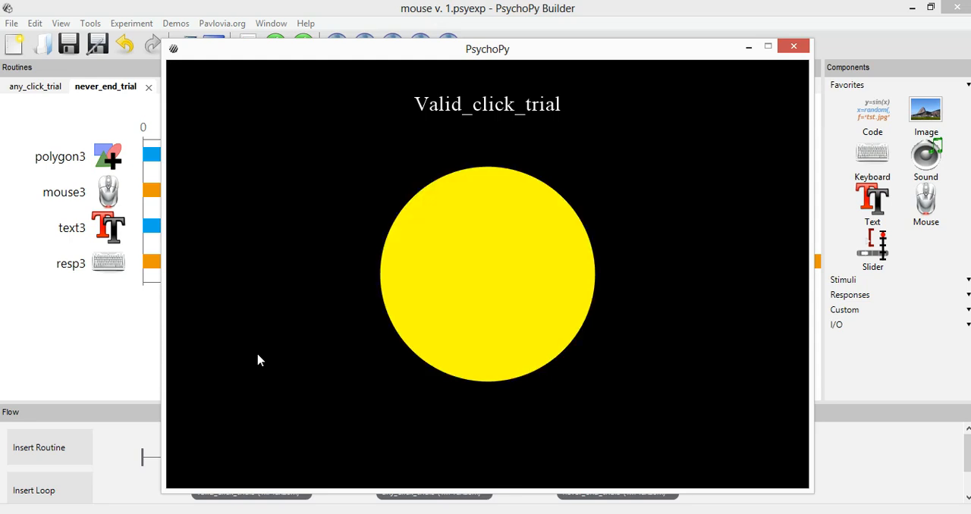
mouse_move(395, 56)
left_mouse_down()
mouse_move(431, 99)
mouse_move(441, 204)
mouse_move(386, 74)
mouse_move(388, 56)
left_mouse_up()
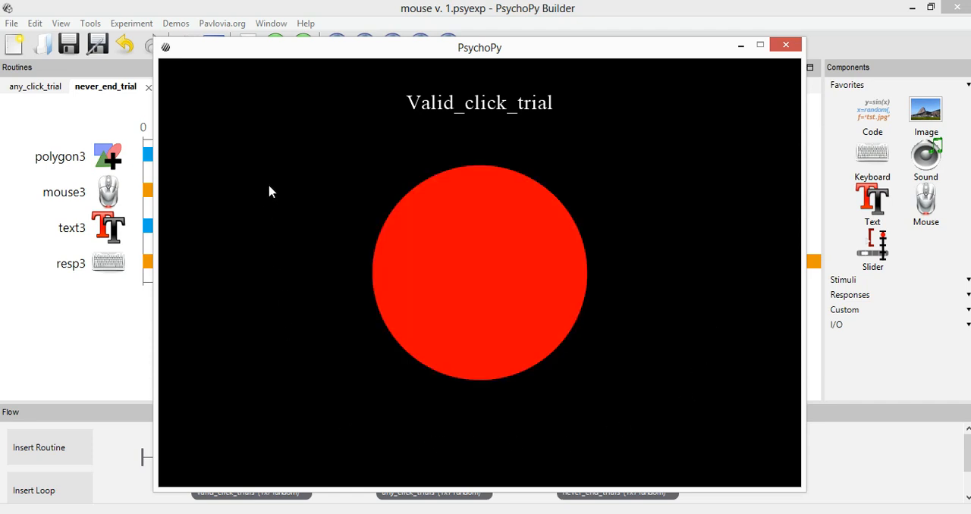
left_click(454, 245)
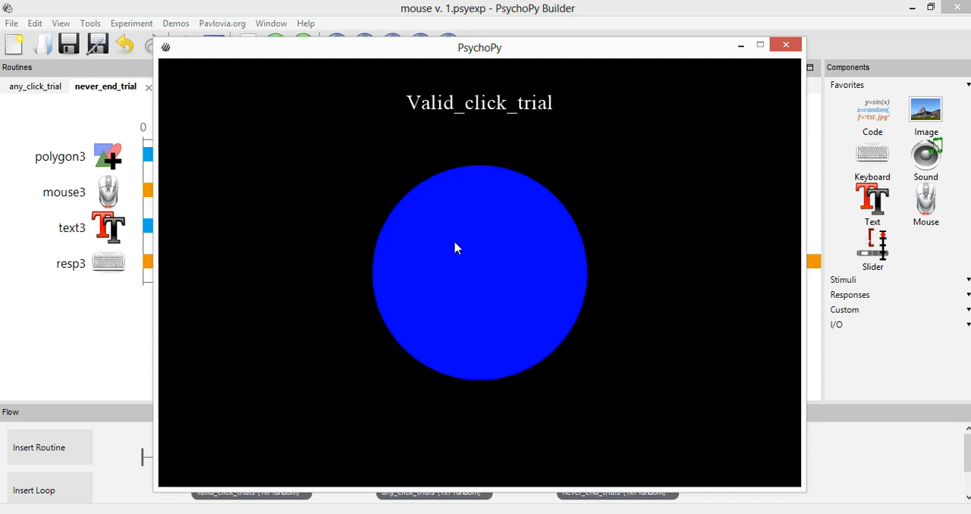
left_click(455, 248)
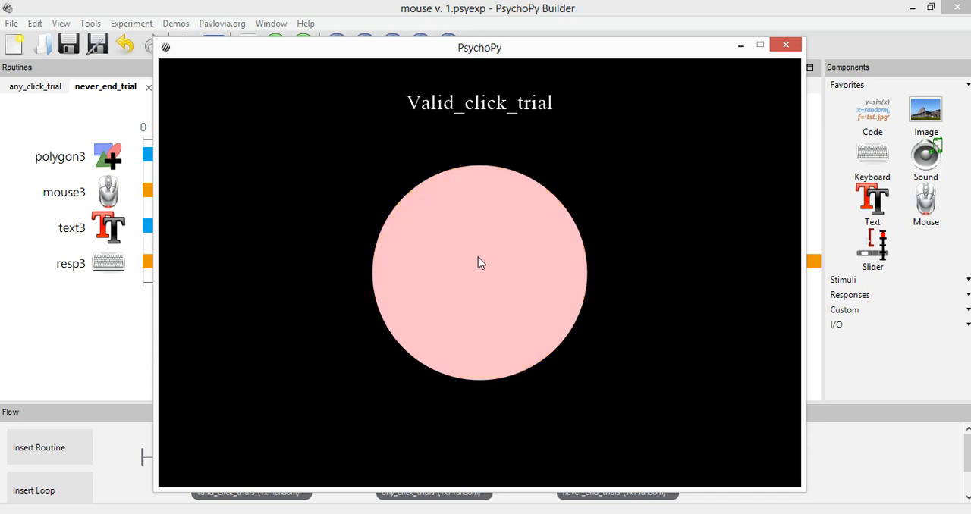
left_click(481, 239)
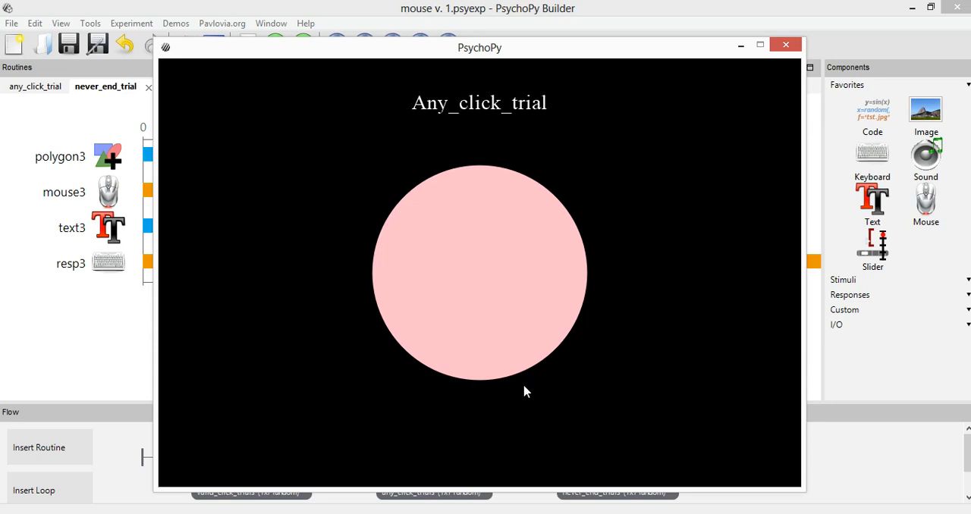
Answer the Any_click_trial trials by choosing points both on the circle and on the empty background
left_click(455, 237)
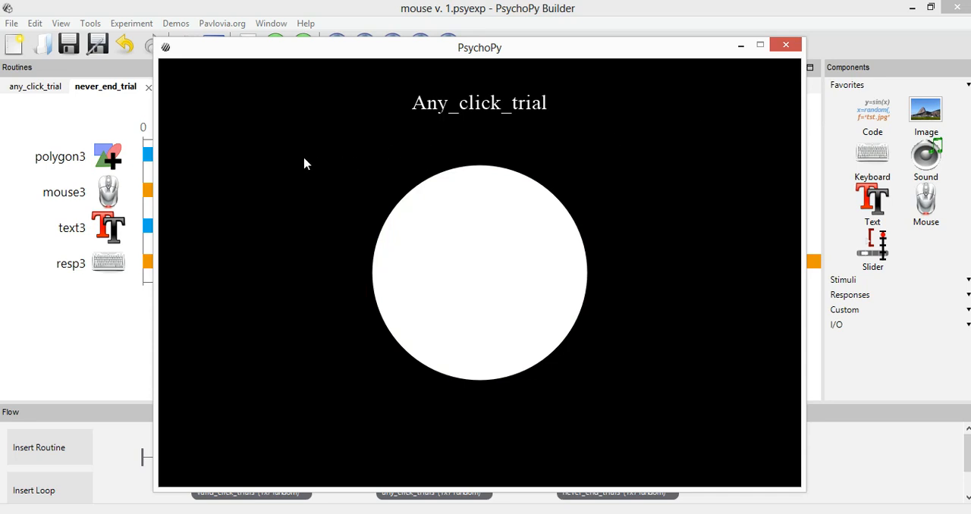
left_click(480, 276)
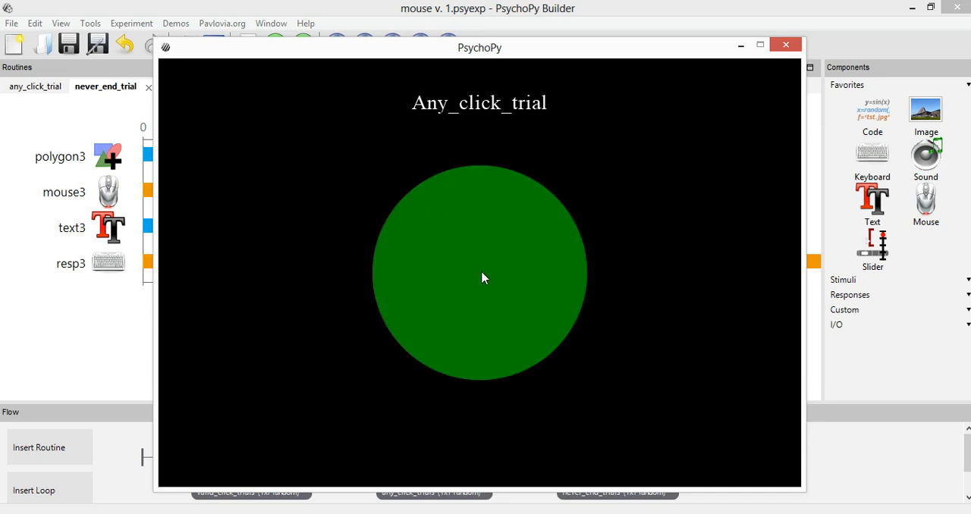
left_click(503, 102)
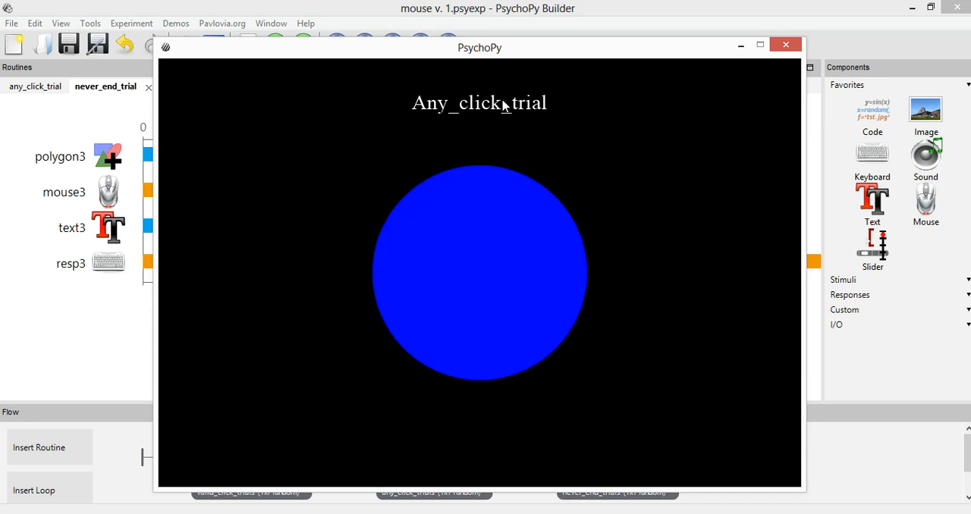
left_click(224, 83)
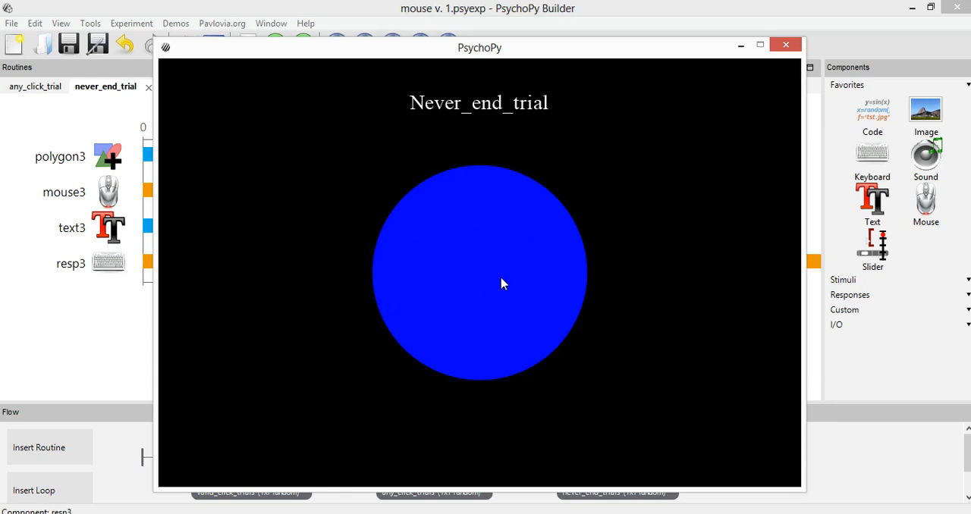
Test Never_end_trial with a keyboard response and a mouse response on the circle, and end the run
key("space")
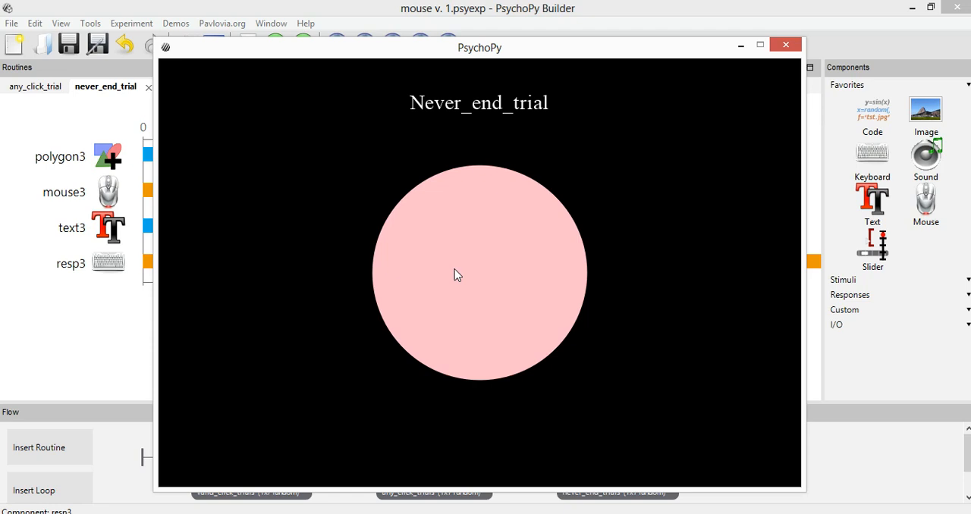
left_click(525, 264)
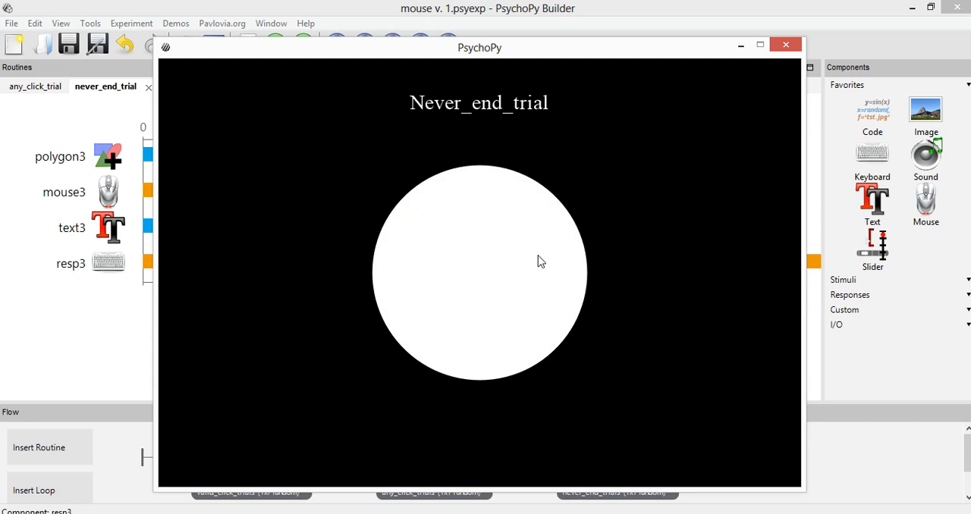
key("Escape")
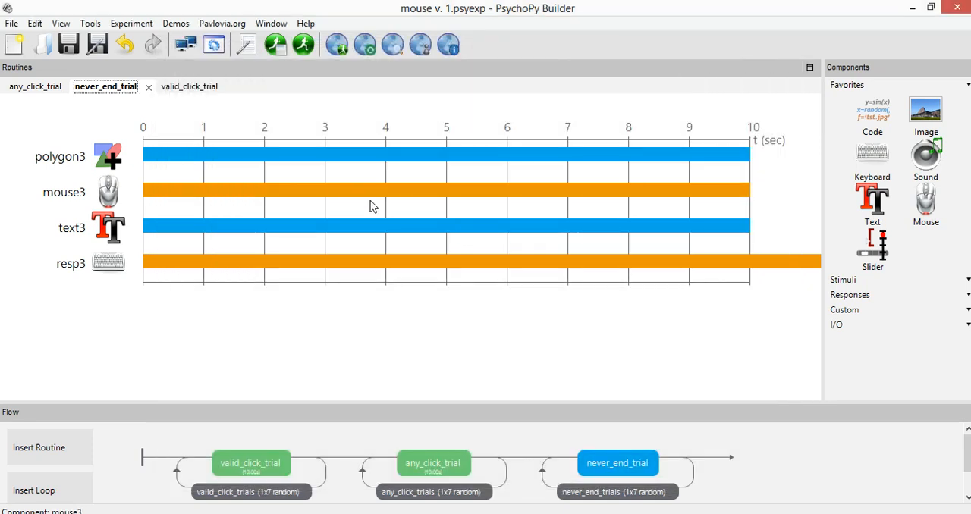
Review polygon3's color settings and the valid_click_trials loop's conditions file, closing both without changes
left_click(107, 161)
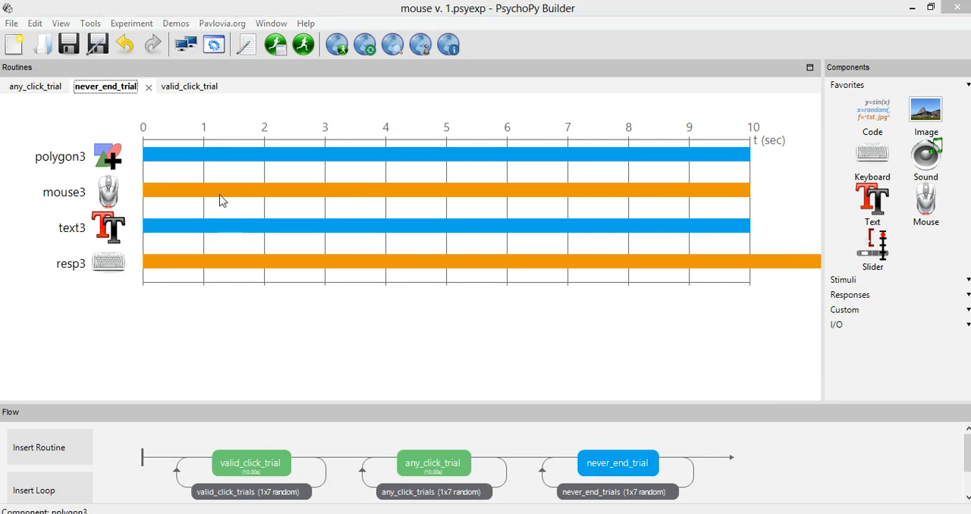
left_click(207, 53)
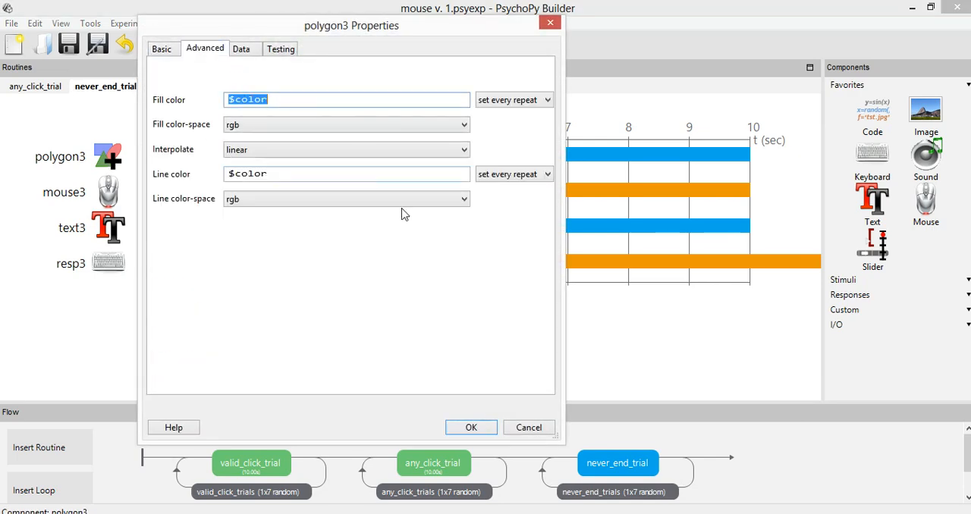
left_click(530, 431)
left_click(253, 491)
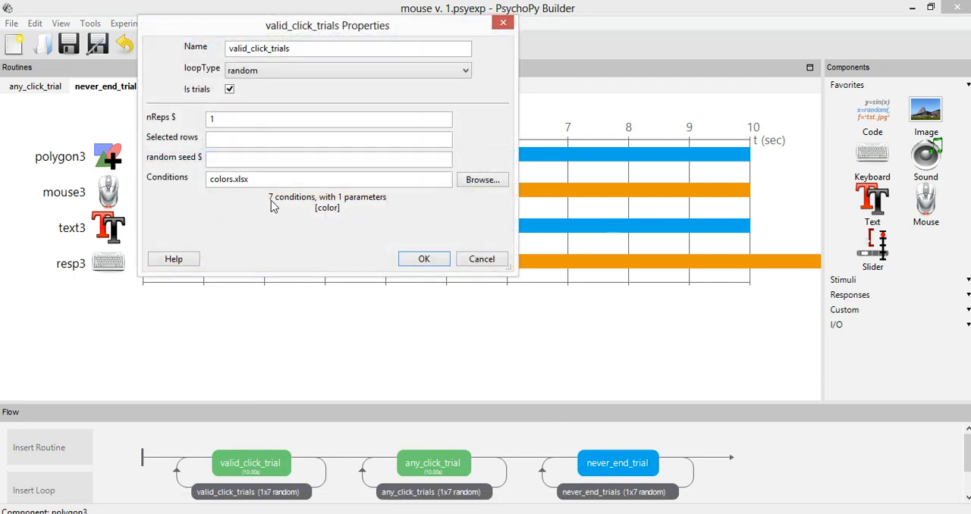
left_click(485, 259)
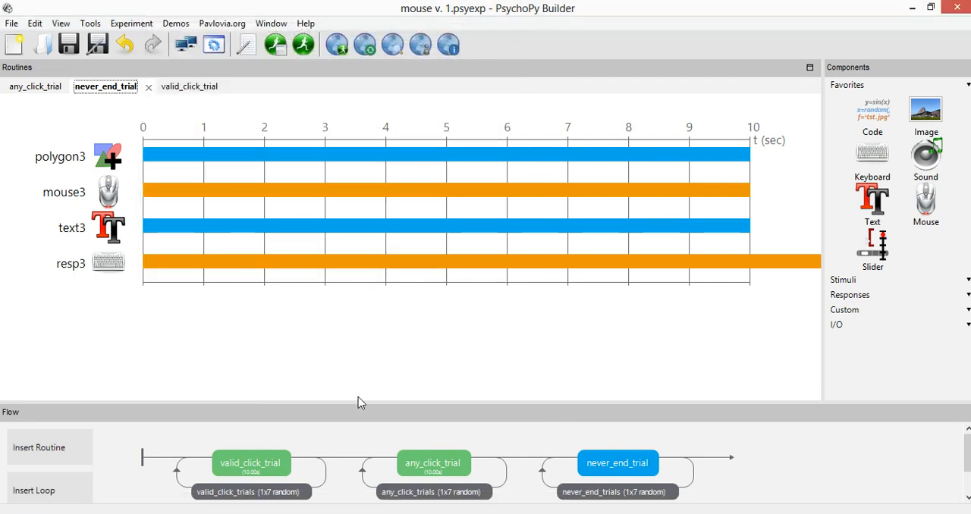
Review mouse1's end-routine setting and clickable stimuli in valid_click_trial, closing its properties without changes
left_click(430, 464)
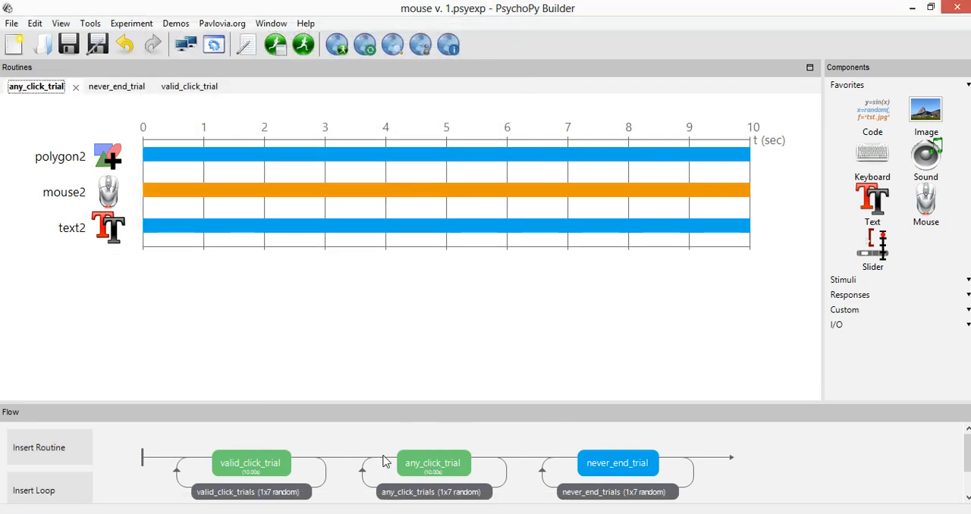
left_click(267, 464)
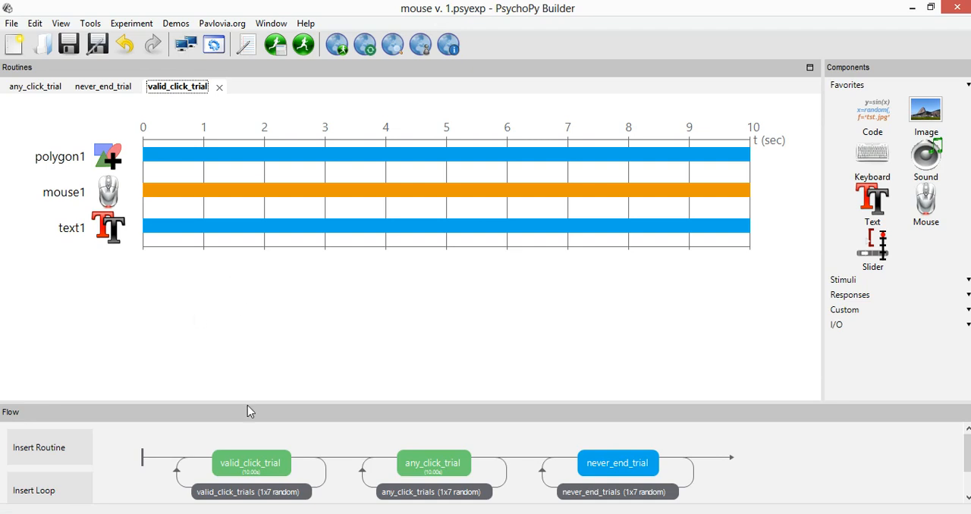
left_click(110, 194)
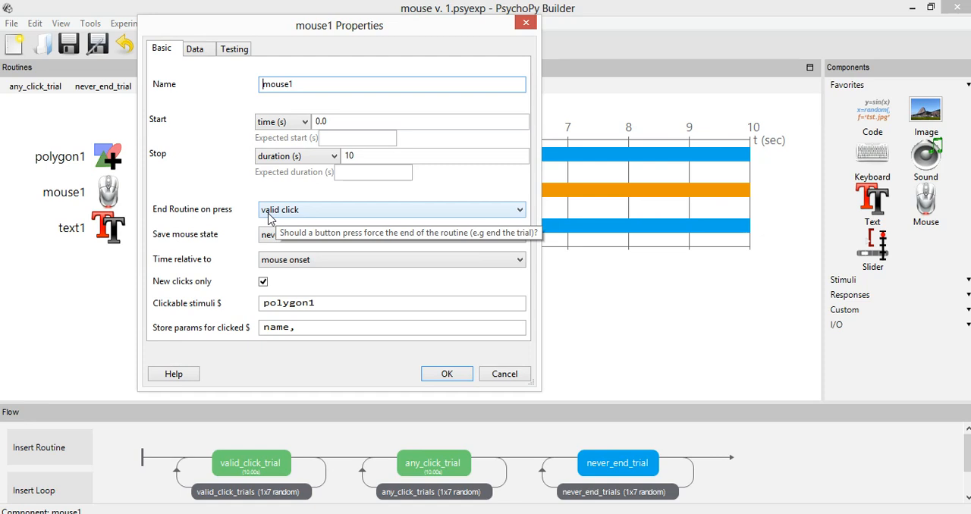
left_click_drag(334, 303, 228, 297)
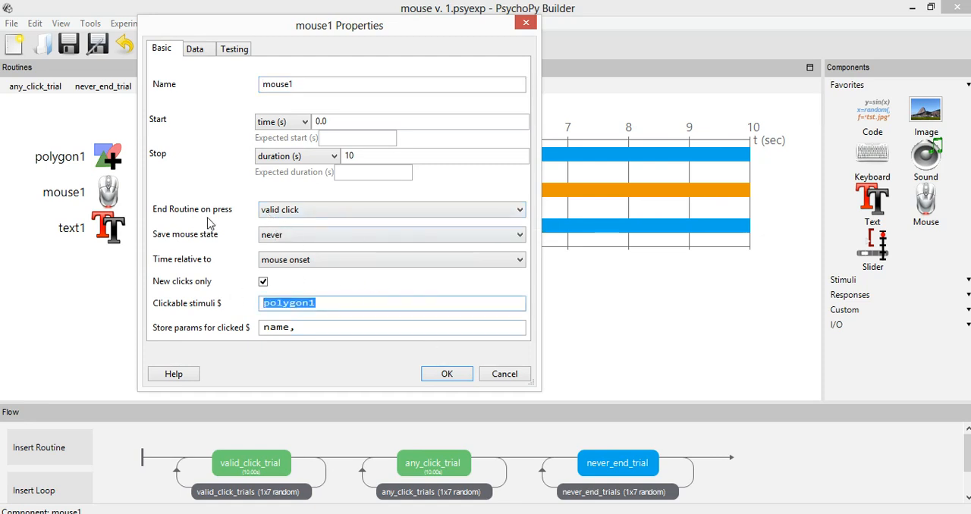
left_click(519, 374)
Review mouse2's end-routine setting and clickable stimuli in any_click_trial, closing its properties without changes
left_click(459, 459)
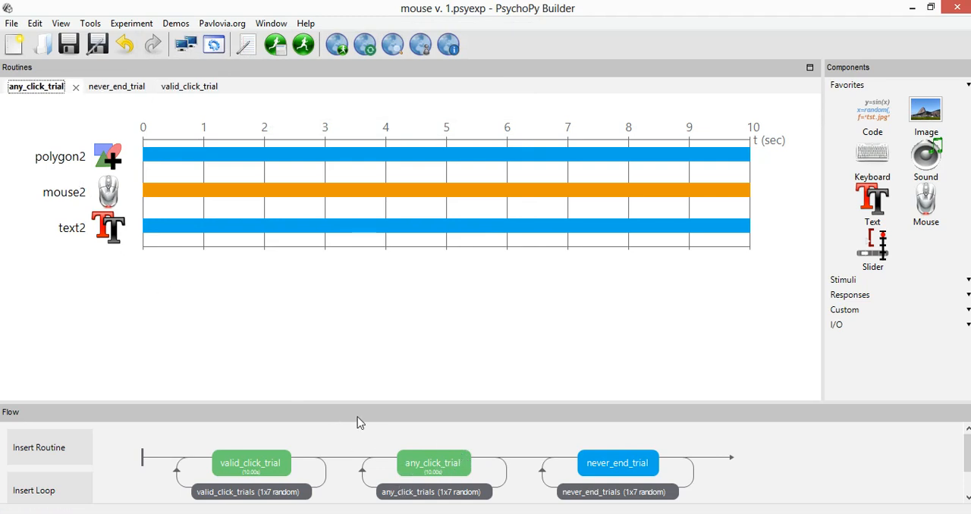
left_click(116, 201)
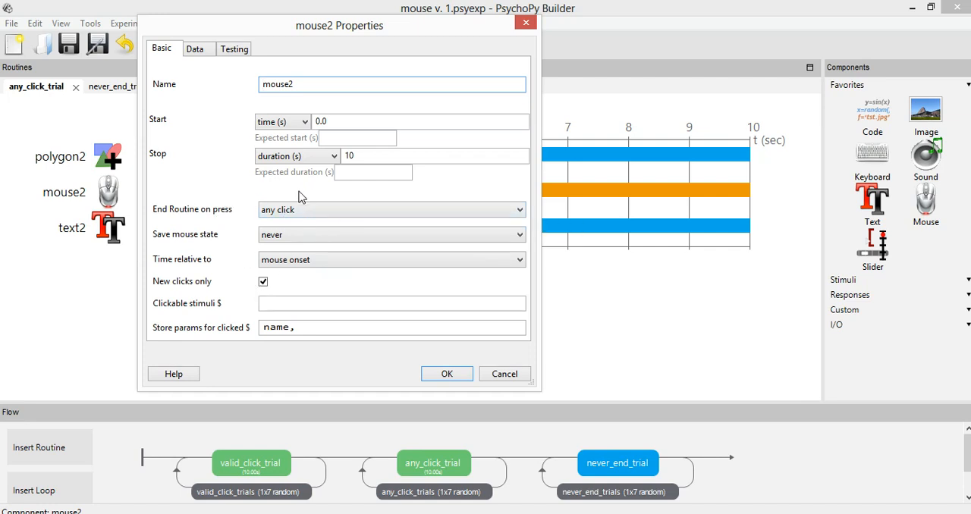
left_click(272, 303)
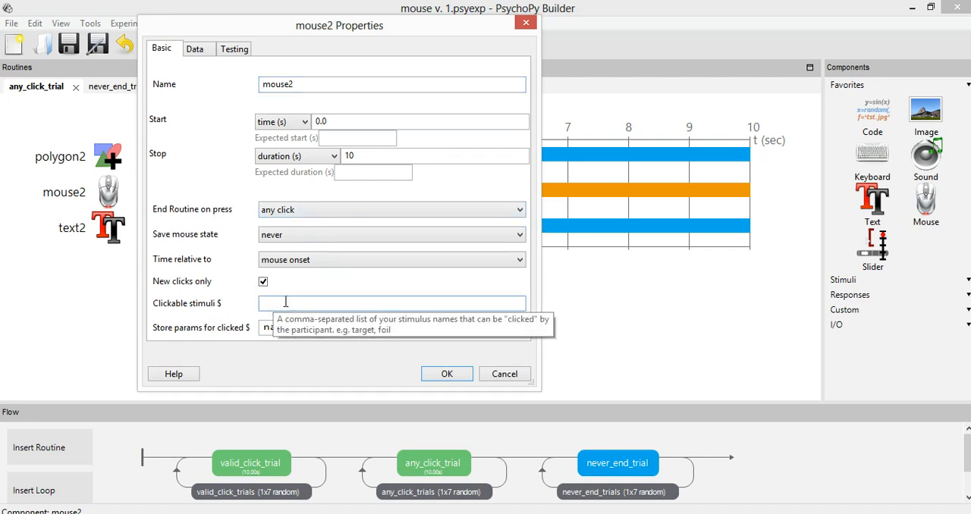
left_click(504, 377)
Examine mouse3's End Routine on press options and clickable stimuli field in never_end_trial
left_click(638, 460)
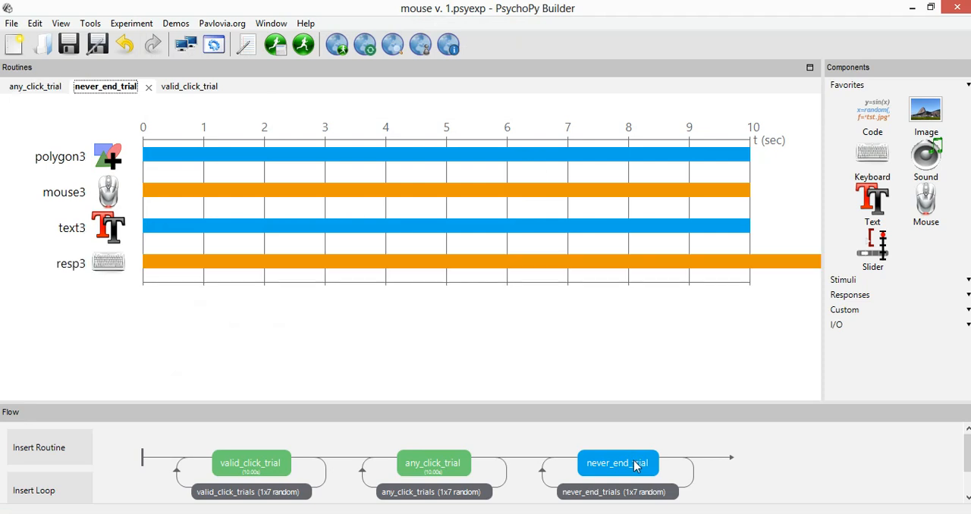
left_click(107, 201)
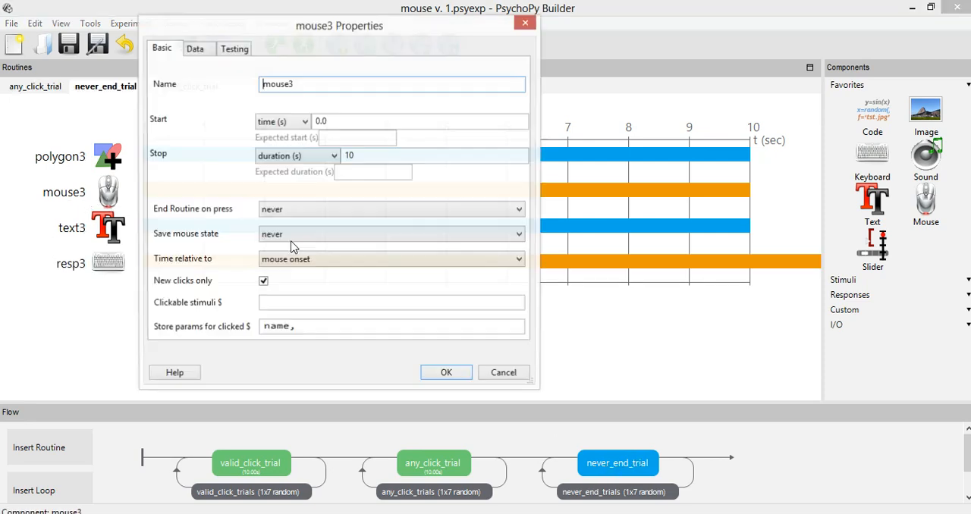
left_click(505, 375)
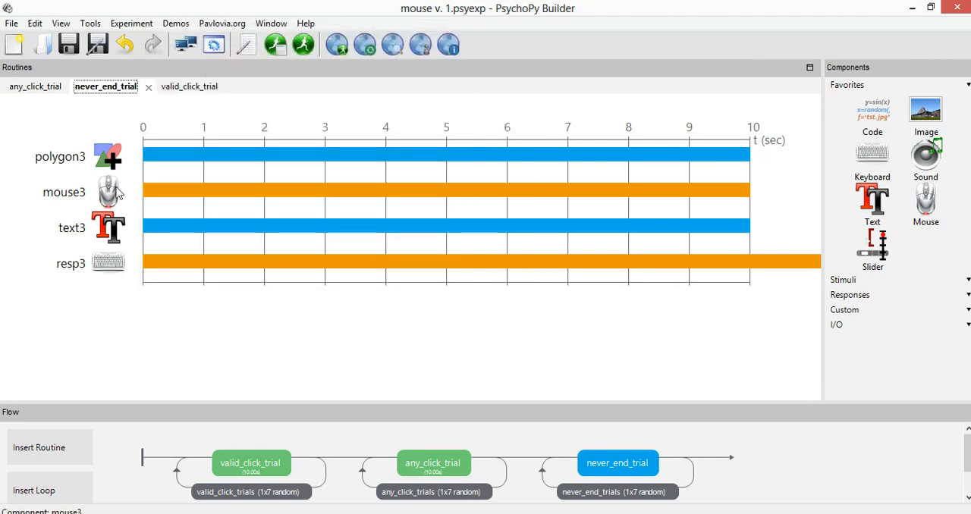
left_click(106, 189)
left_click(282, 212)
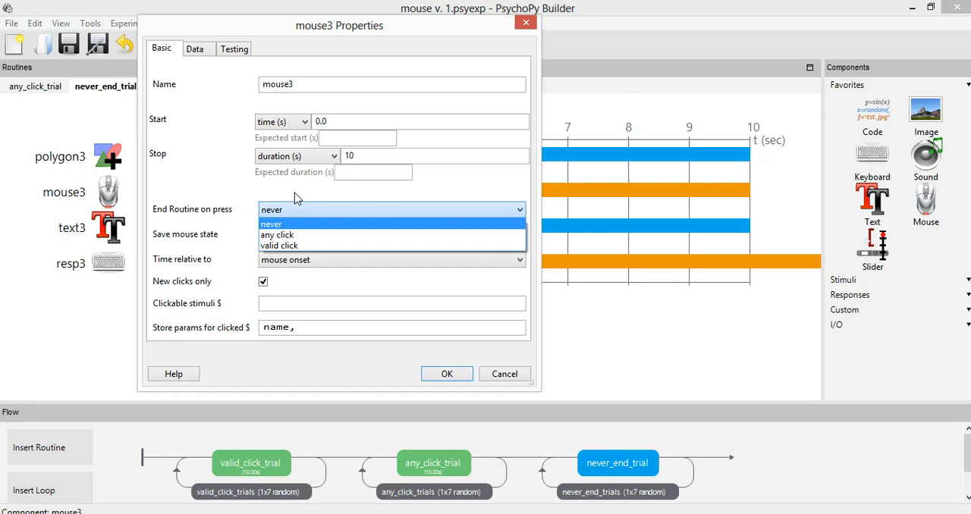
left_click(279, 304)
left_click(278, 304)
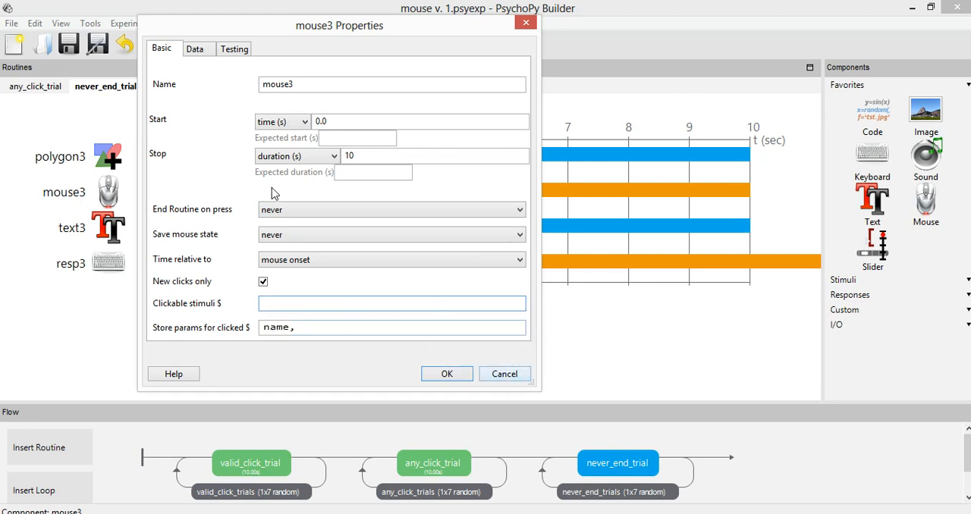
left_click(283, 212)
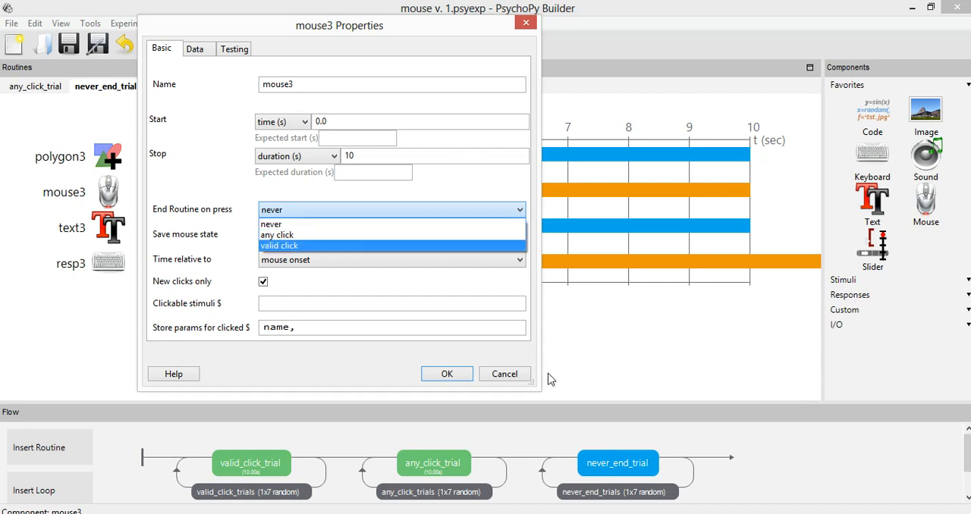
Switch to the roteiro document in Word and review the "end routine on press" section, highlighting its heading
key("alt+Tab")
left_click_drag(60, 187, 247, 187)
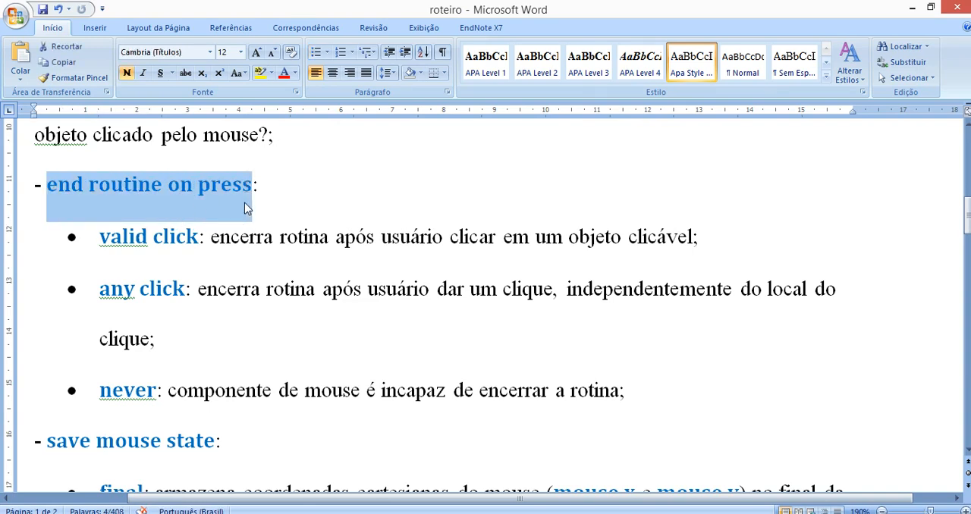
left_click(215, 236)
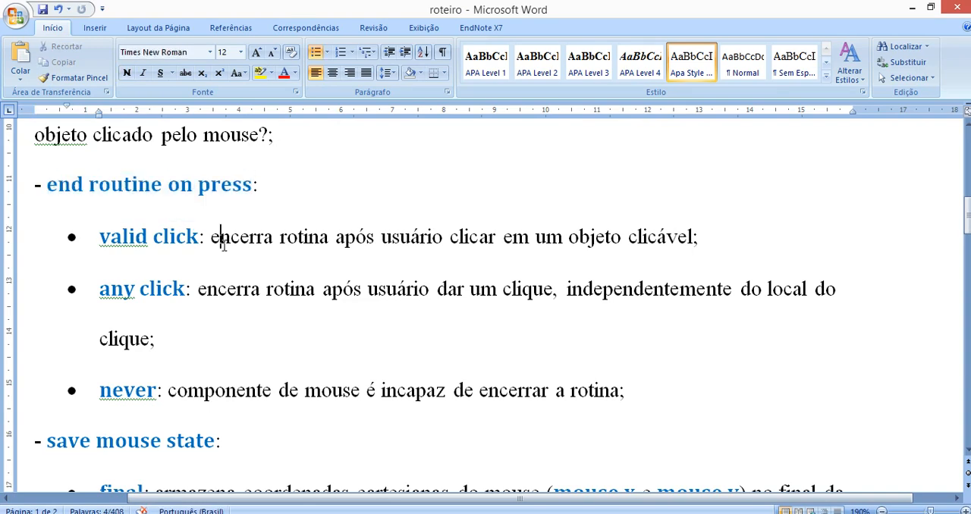
Read the "save mouse state" section of the notes, highlighting its heading and the mouse.x and mouse.y coordinates under final
scroll(218, 262, "down", 5)
left_click_drag(45, 184, 215, 186)
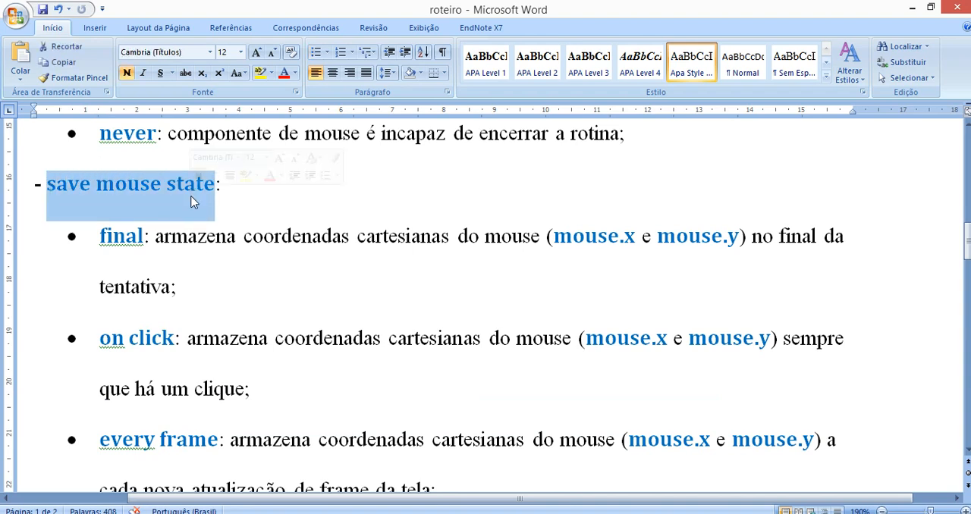
left_click(273, 245)
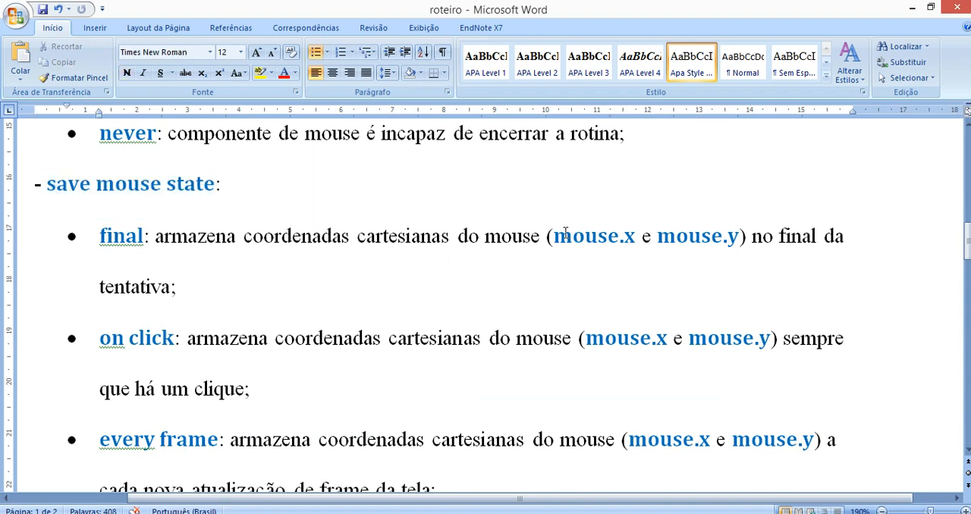
left_click_drag(553, 237, 636, 237)
left_click(266, 189)
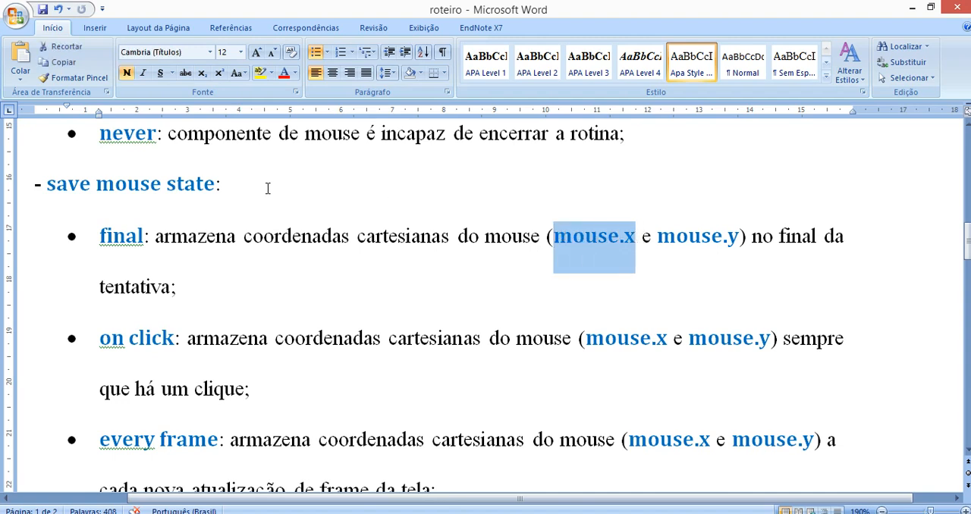
left_click_drag(553, 237, 737, 244)
left_click(598, 241)
left_click_drag(554, 244, 592, 257)
left_click(573, 243)
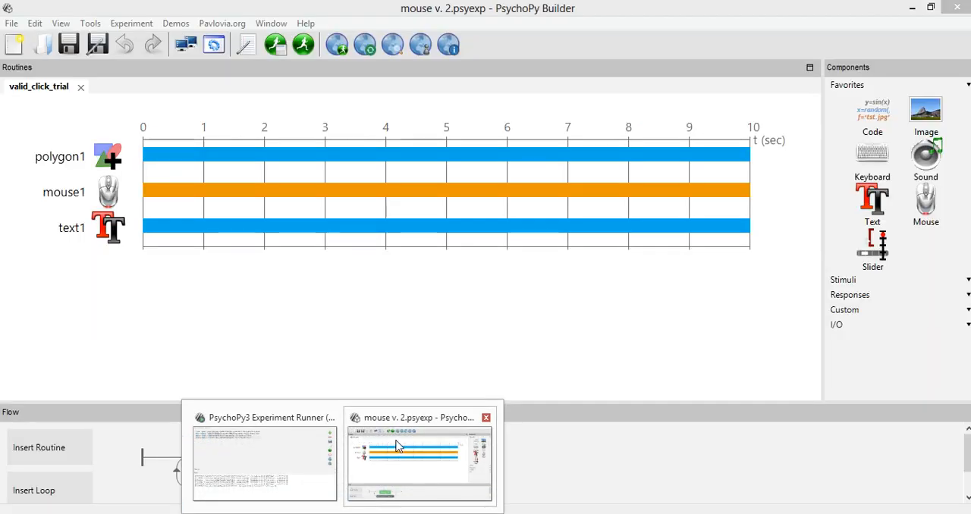
Review the "save mouse state" options in the roteiro notes, highlighting final, on click and every frame
left_click(394, 439)
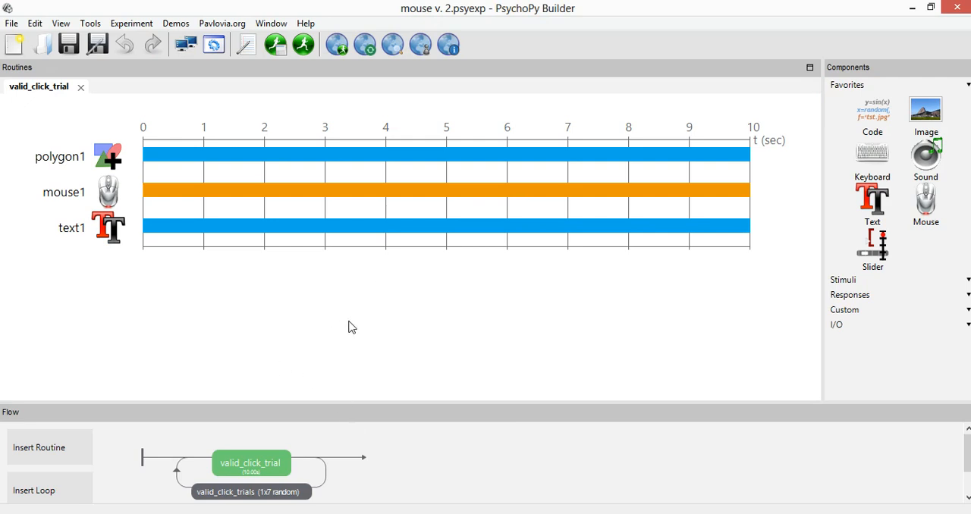
left_click(325, 504)
left_click(173, 292)
left_click_drag(99, 247, 143, 254)
left_click_drag(106, 339, 174, 339)
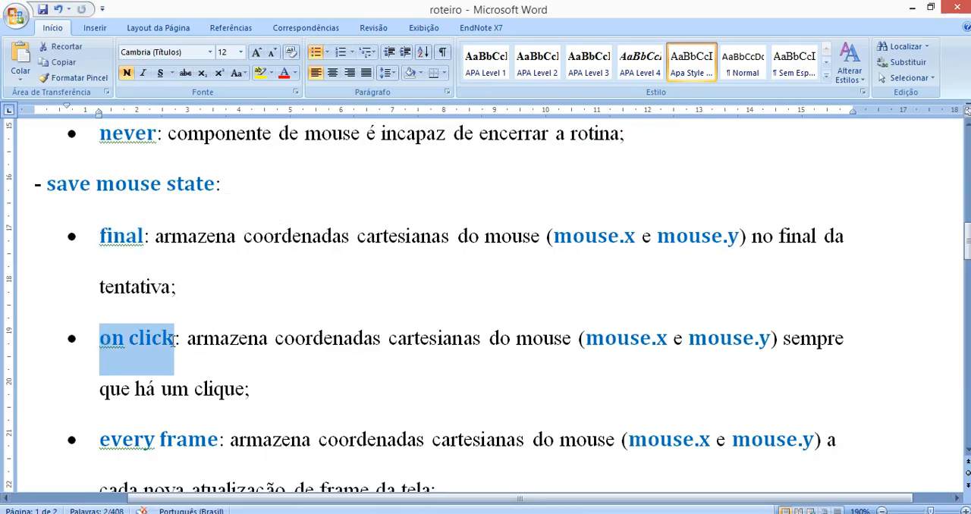
left_click_drag(110, 446, 218, 446)
scroll(163, 410, "down", 2)
left_click_drag(100, 417, 152, 414)
scroll(150, 406, "up", 3)
scroll(151, 401, "down", 1)
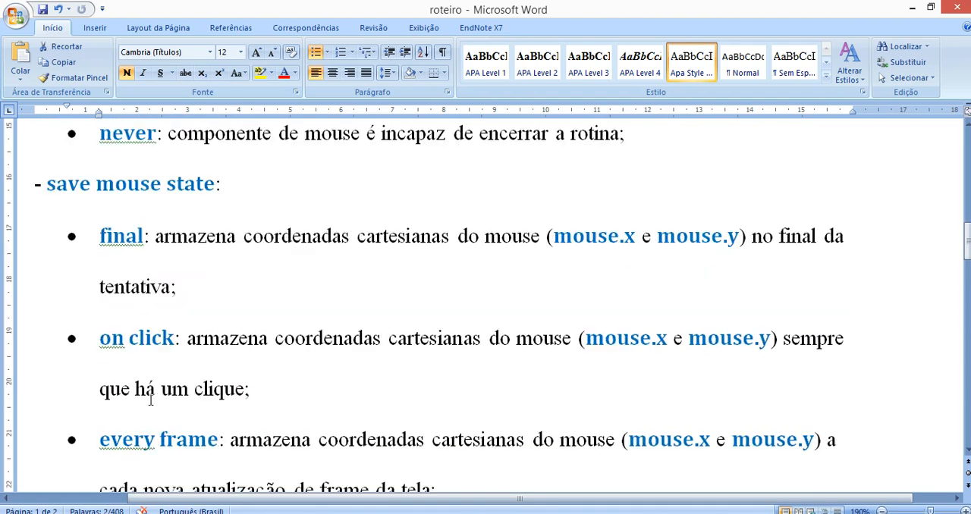
left_click_drag(147, 227, 100, 235)
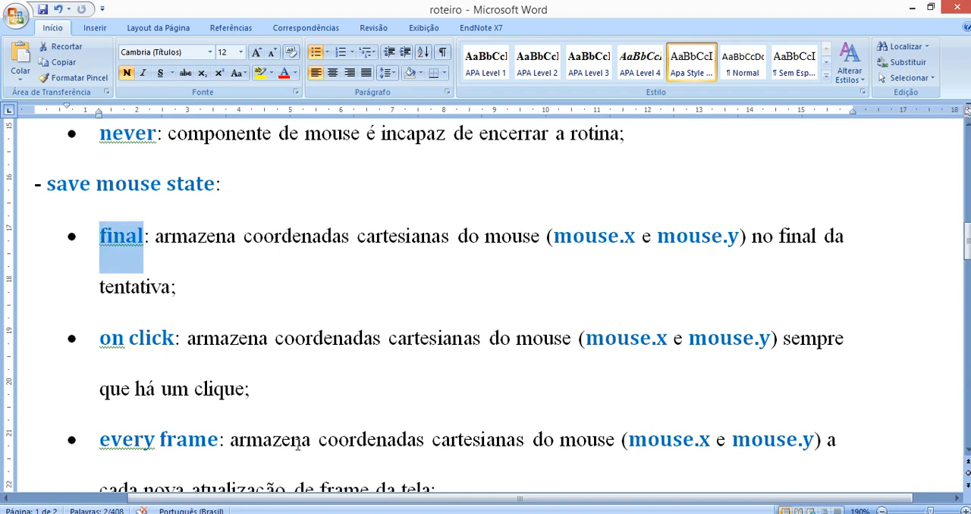
Switch to PsychoPy Builder and examine mouse1's Save mouse state options, closing its properties without changes
mouse_move(345, 513)
left_click(410, 448)
left_click(112, 199)
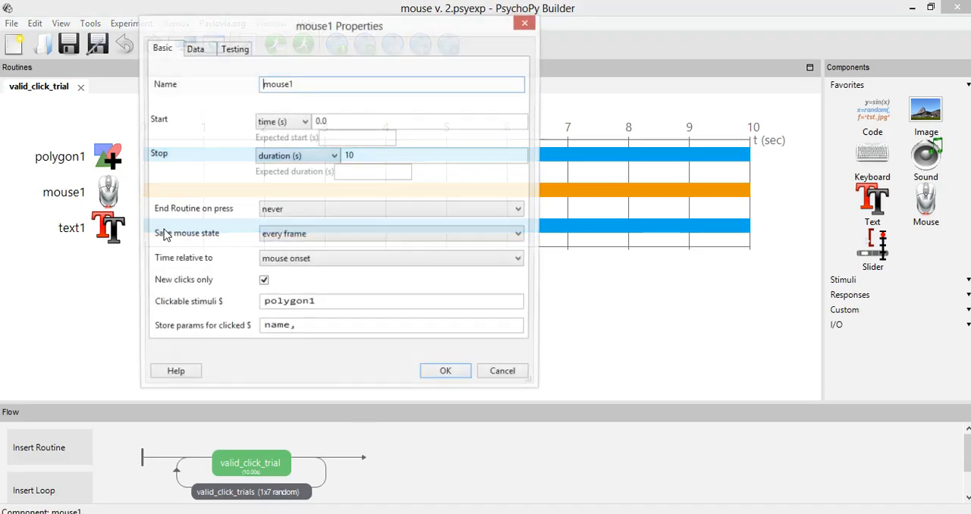
left_click(284, 237)
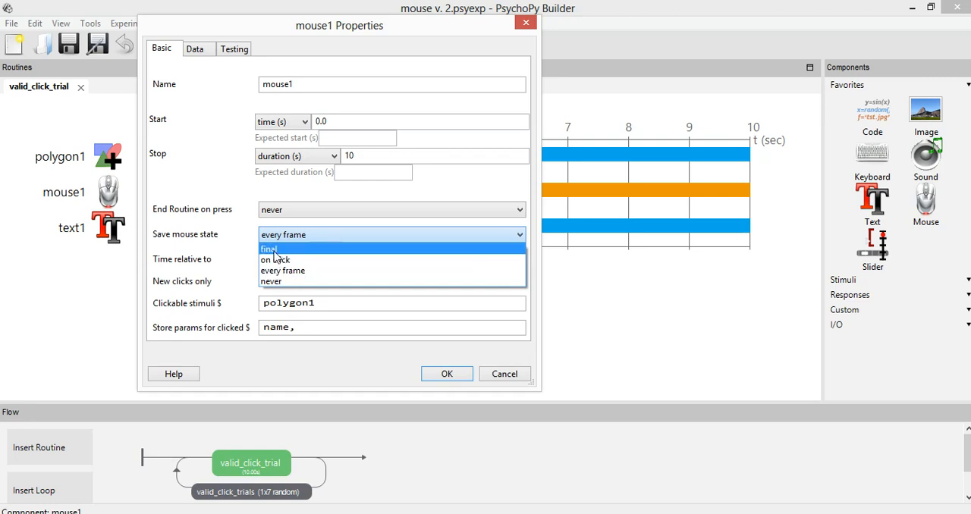
left_click(523, 373)
left_click(303, 236)
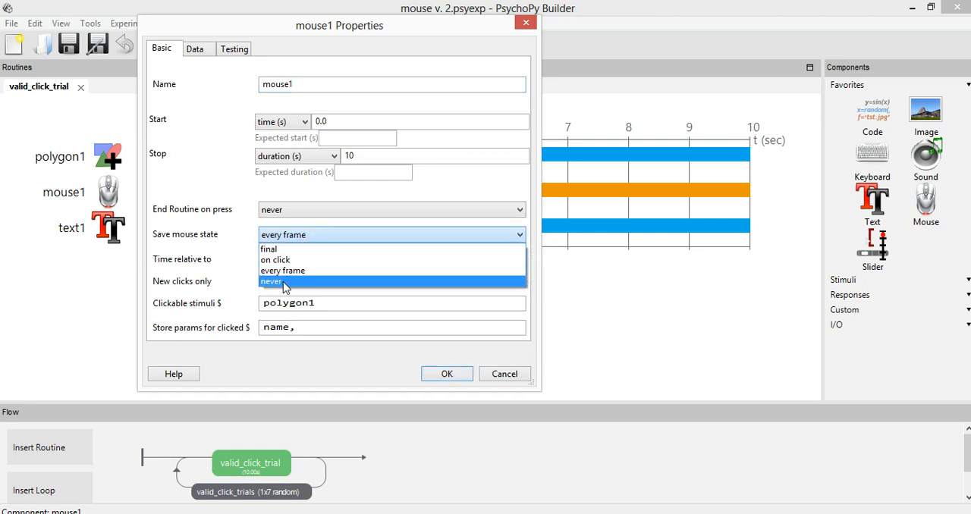
left_click(516, 374)
left_click(513, 374)
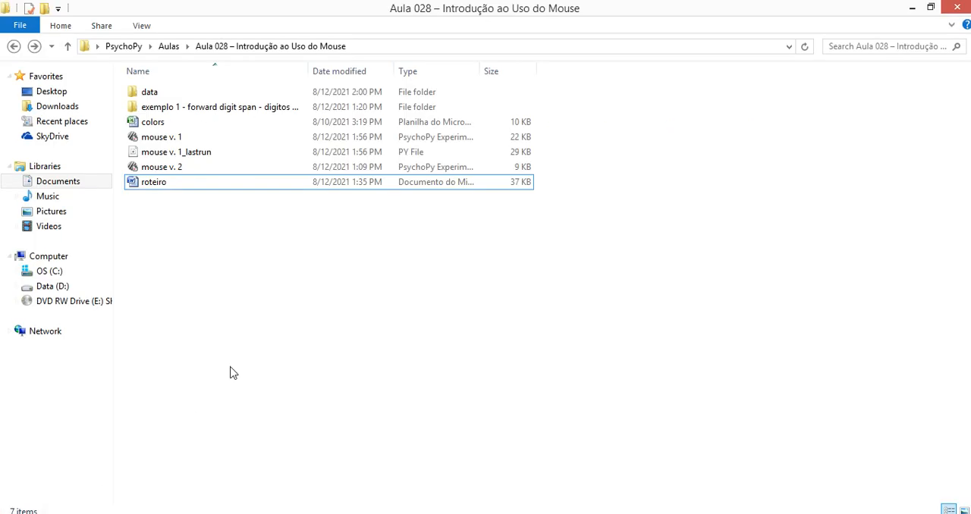
Open the _mouse1_2021_Aug_12_1358 spreadsheet from the lesson's data folder in Excel
double_click(174, 93)
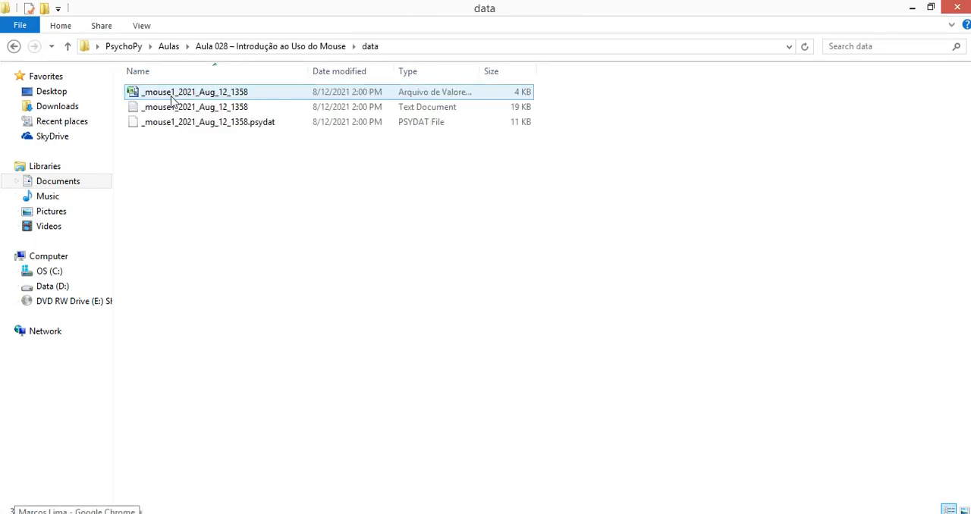
double_click(193, 92)
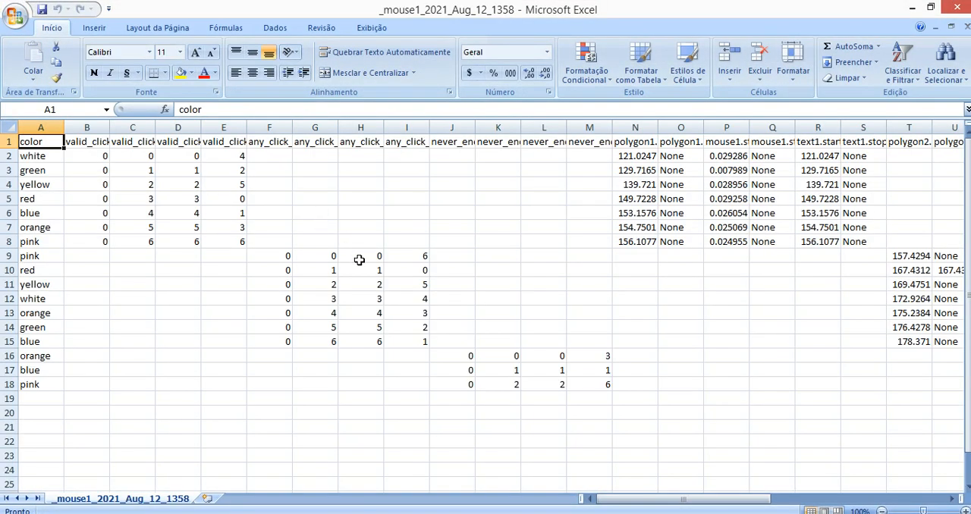
left_click(361, 267)
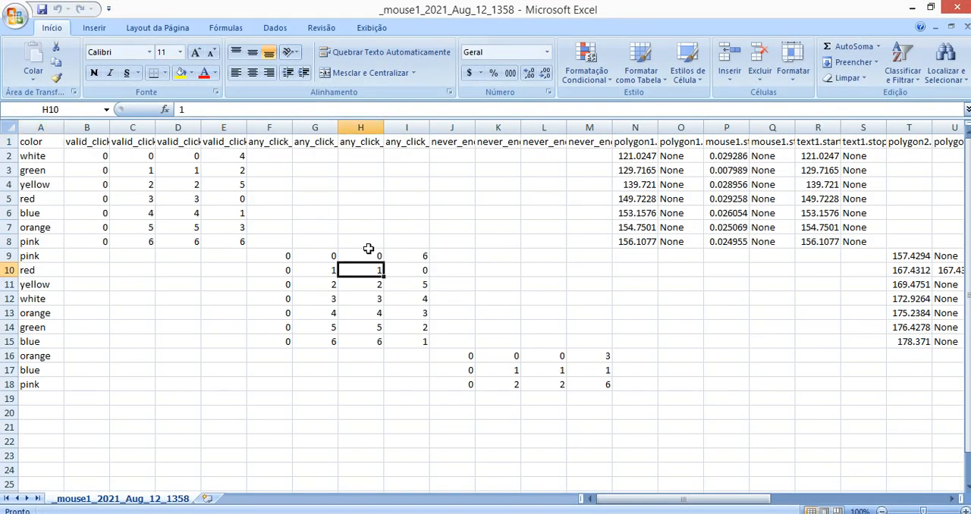
Read the started and stopped column headers for mouse1 and mouse2 in row 1
left_click(552, 185)
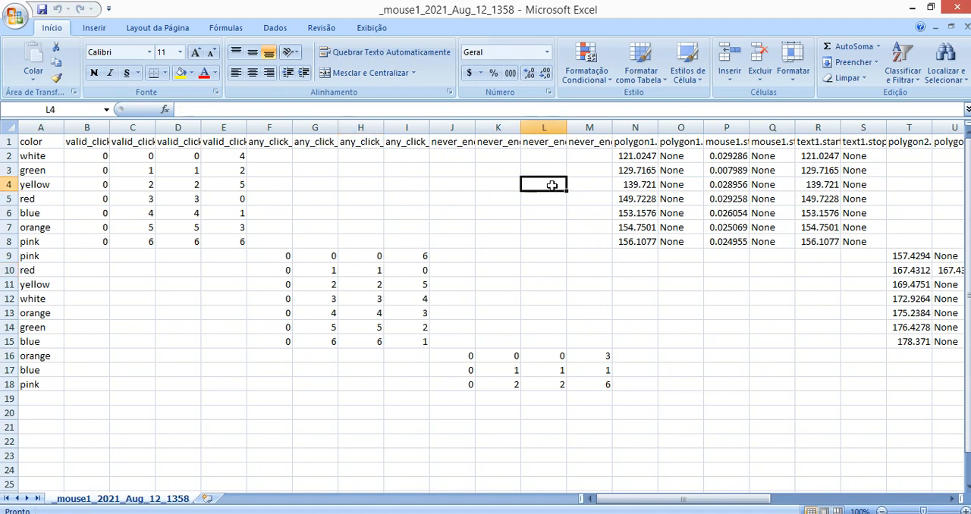
left_click_drag(552, 185, 791, 202)
left_click(726, 200)
left_click(726, 142)
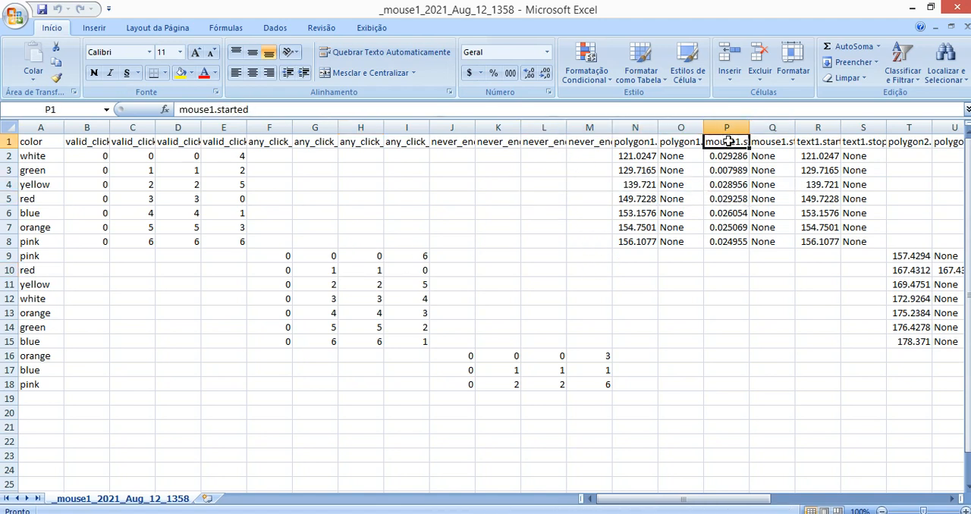
key("Right")
key("Left")
key("Right")
key("Left")
key("Right")
key("Right")
key("Right")
key("Right")
key("Right")
key("Right")
key("Right")
key("Right")
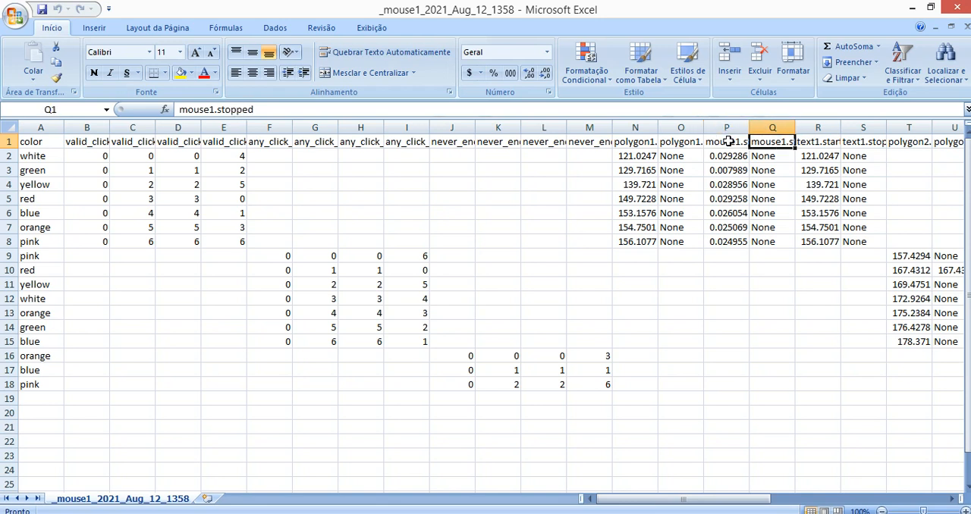
key("Right")
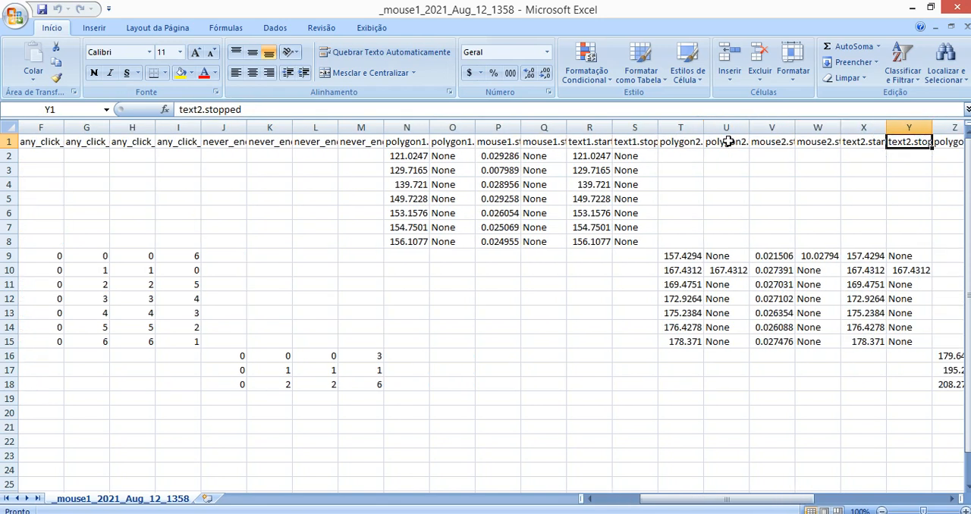
key("Left")
key("Left")
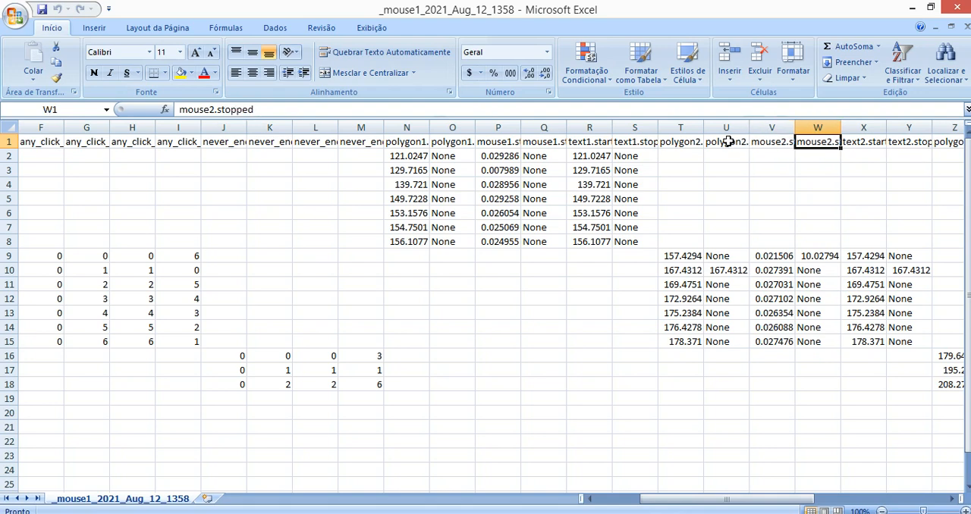
Examine the mouse3 and resp3 column headers, then return to cell A1
key("Right")
key("Right")
key("Right")
key("Right")
key("Right")
key("Right")
key("Right")
key("Right")
key("Right")
key("Right")
key("Right")
key("Right")
key("Right")
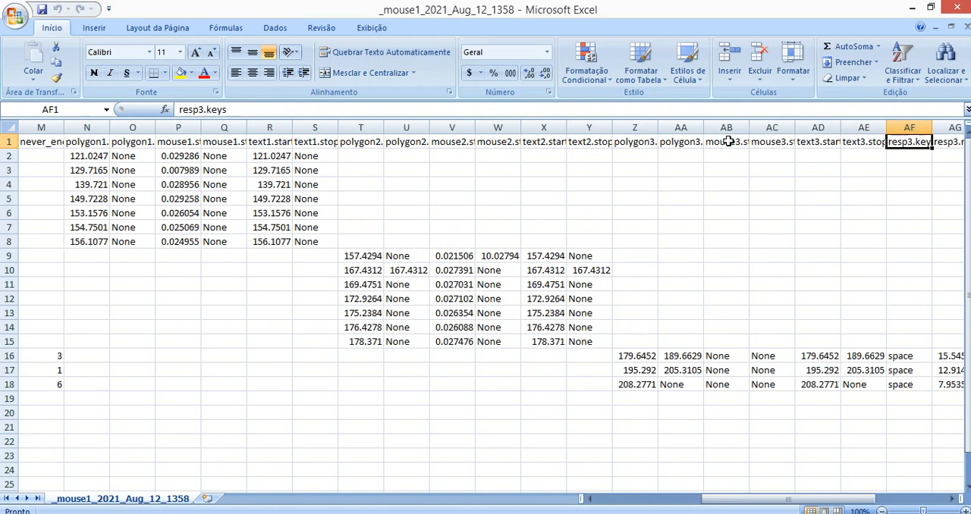
key("Left")
key("Left")
key("Left")
key("Left")
key("Left")
key("Left")
key("Left")
key("Left")
key("Left")
key("Left")
key("Left")
key("Left")
key("Left")
key("Left")
key("Left")
key("Left")
key("Left")
key("Left")
key("Left")
key("Left")
key("Left")
key("Left")
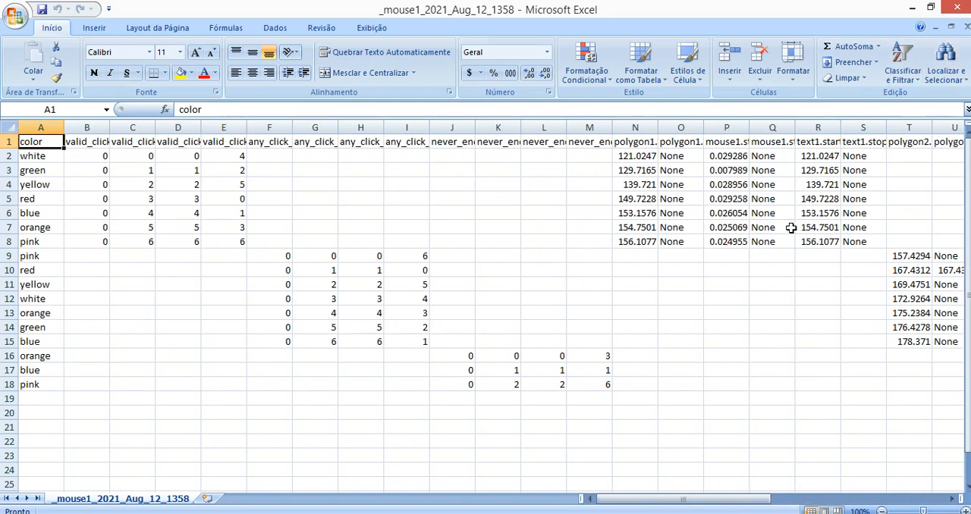
left_click(629, 128)
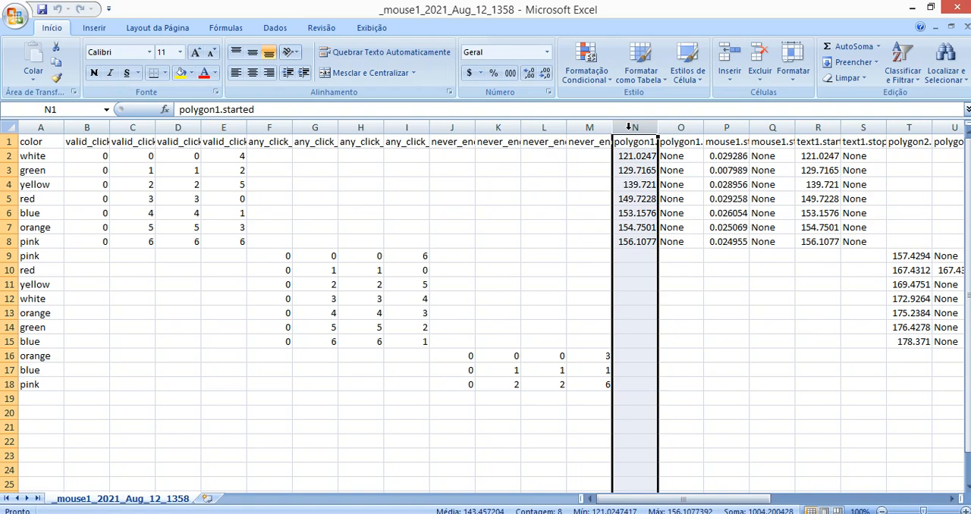
right_click(628, 127)
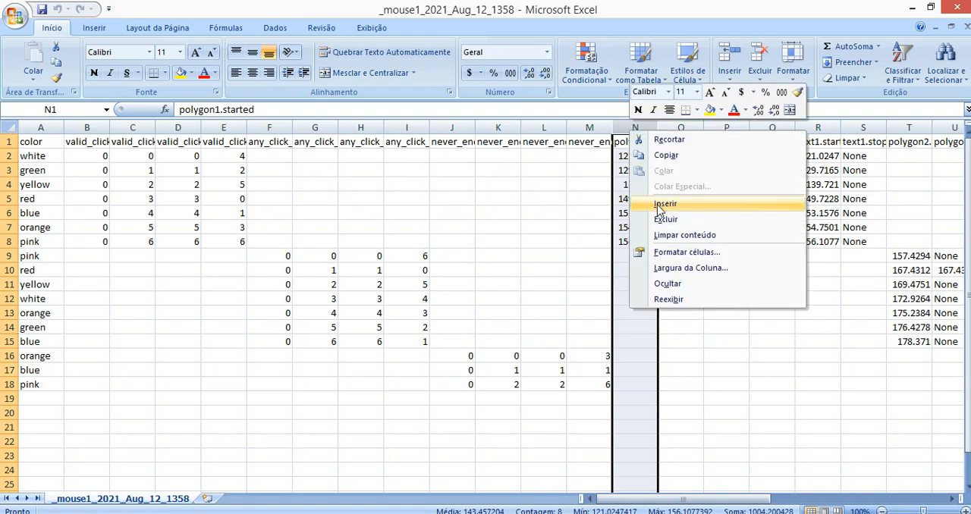
left_click(822, 166)
left_click(821, 165)
Insert two empty columns before the text1.started column and select cell R1
left_click(812, 122)
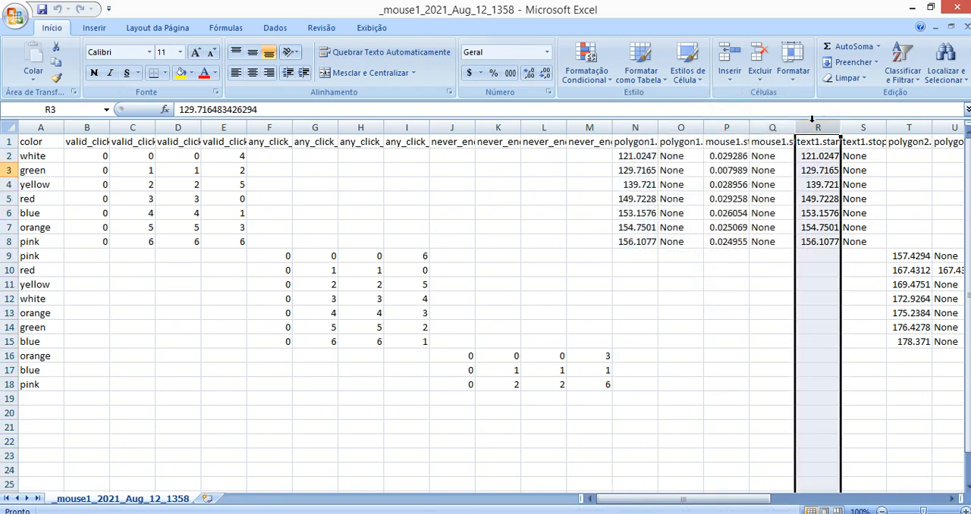
right_click(812, 122)
left_click(858, 198)
right_click(824, 124)
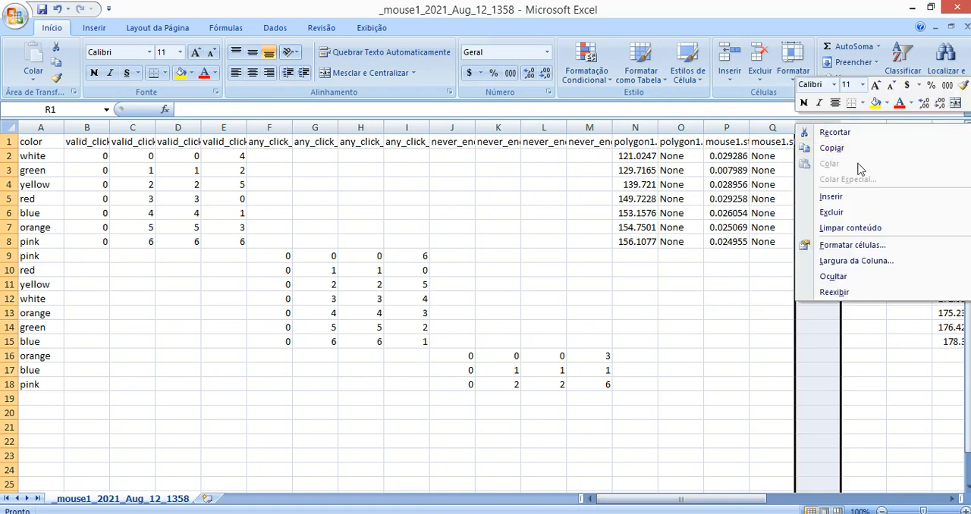
left_click(832, 212)
left_click(829, 144)
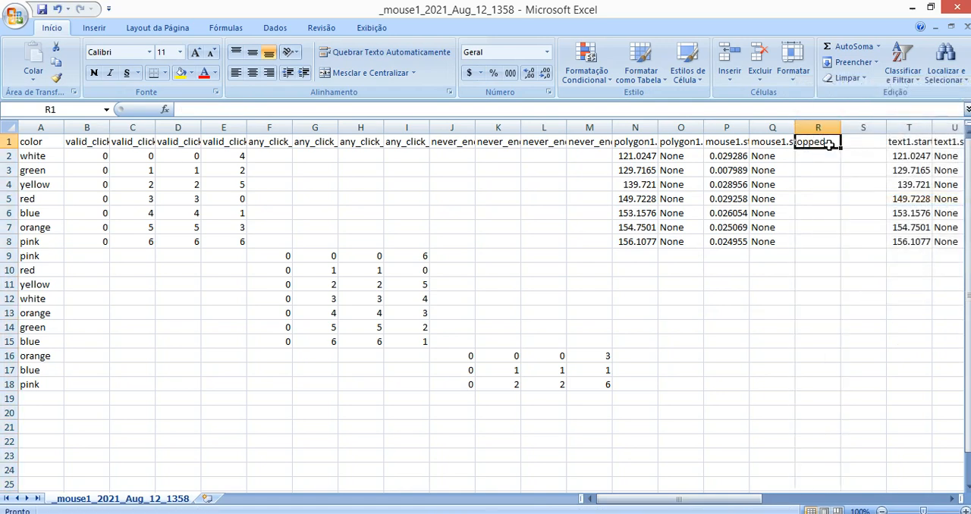
Enter the header mouse.x in cell R1 and mouse.y in cell S1
type("mose")
type("use.")
key("Tab")
type("mouse.y")
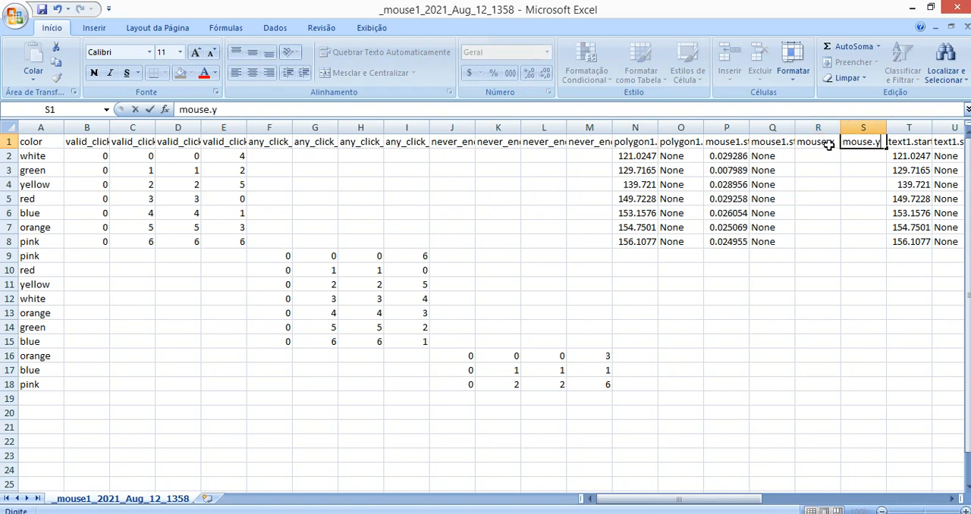
left_click(862, 170)
Enter the sample coordinate list [0.333, 0.677] under mouse.x in cell R2
scroll(894, 161, "up", 5, "ctrl")
left_click_drag(870, 207, 849, 152)
left_click(840, 187)
mouse_move(804, 184)
left_mouse_down()
mouse_move(969, 186)
mouse_move(797, 185)
left_mouse_up()
left_click(691, 225)
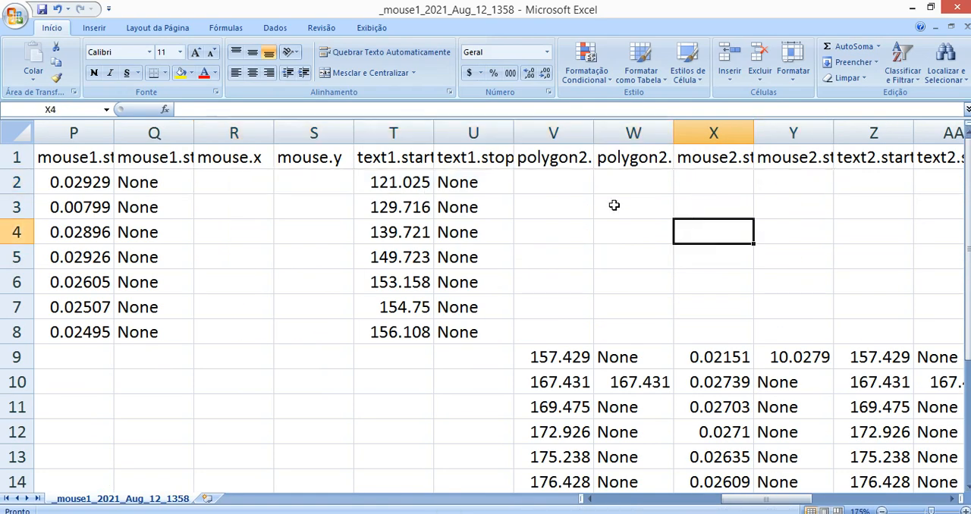
left_click(246, 176)
type("[0.333")
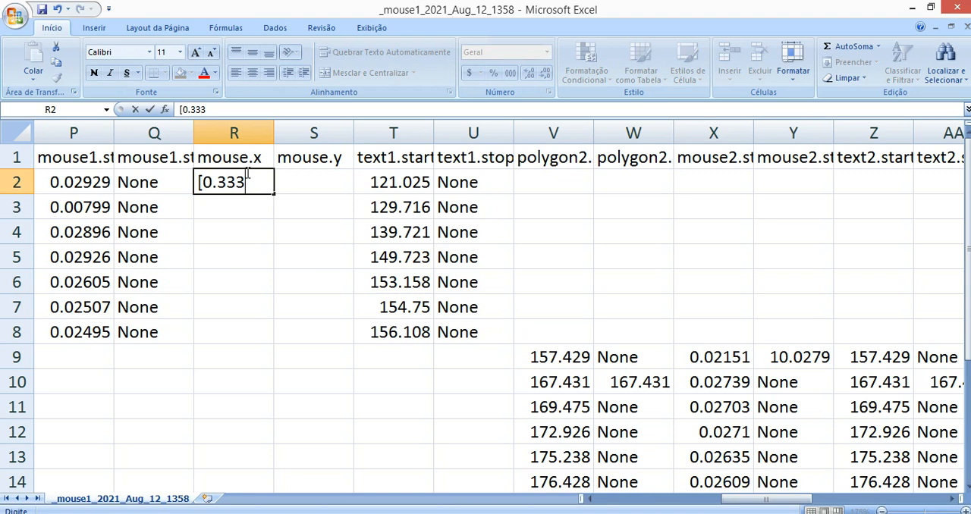
type(", 0.677]")
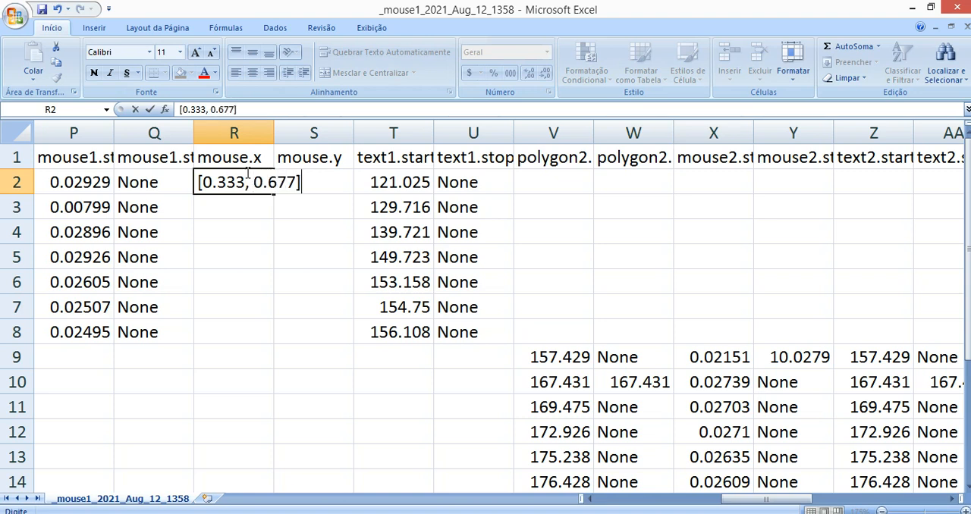
Enter the sample coordinate list [1.233, 1] under mouse.y in cell S2
key("Tab")
type("[1.2")
type("1]")
key("Return")
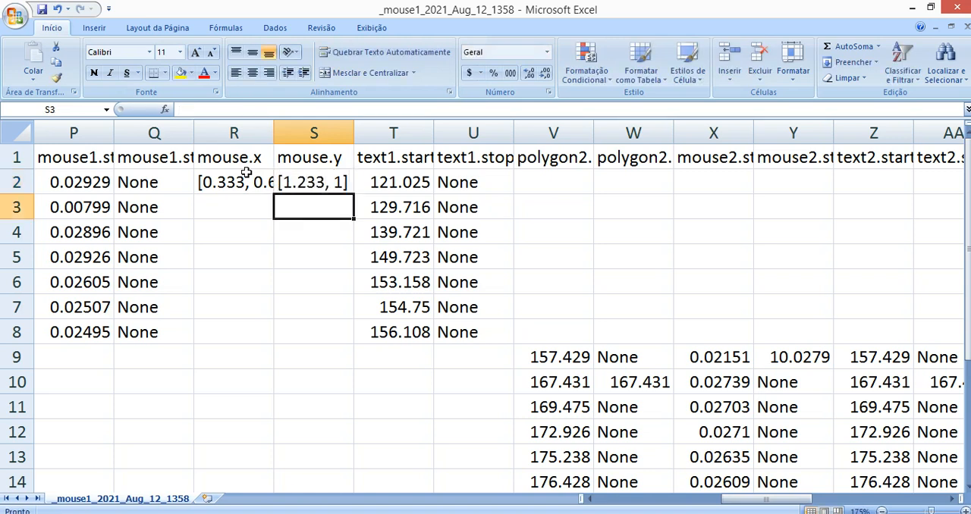
Insert a column after mouse.y and give it the header mouse.time in cell T1
left_click(373, 131)
right_click(373, 132)
left_click(444, 193)
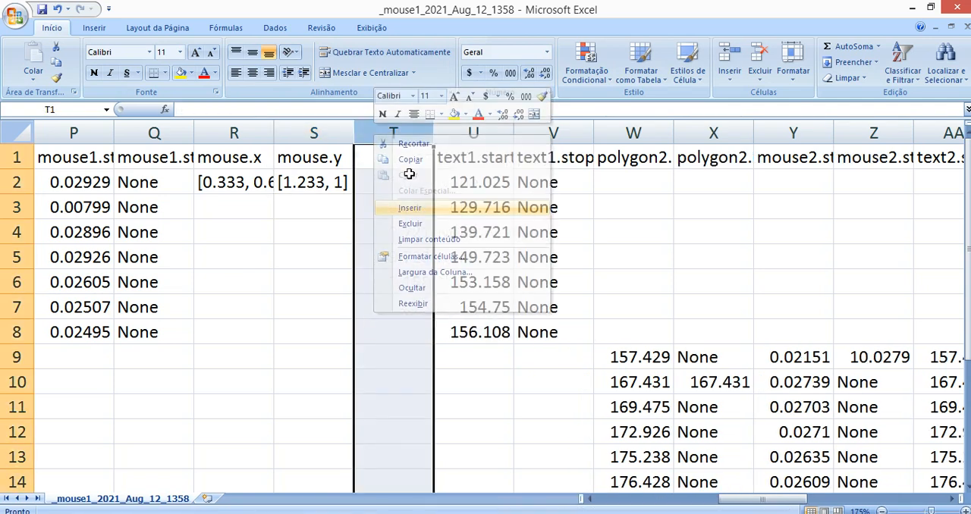
type("mouse.time")
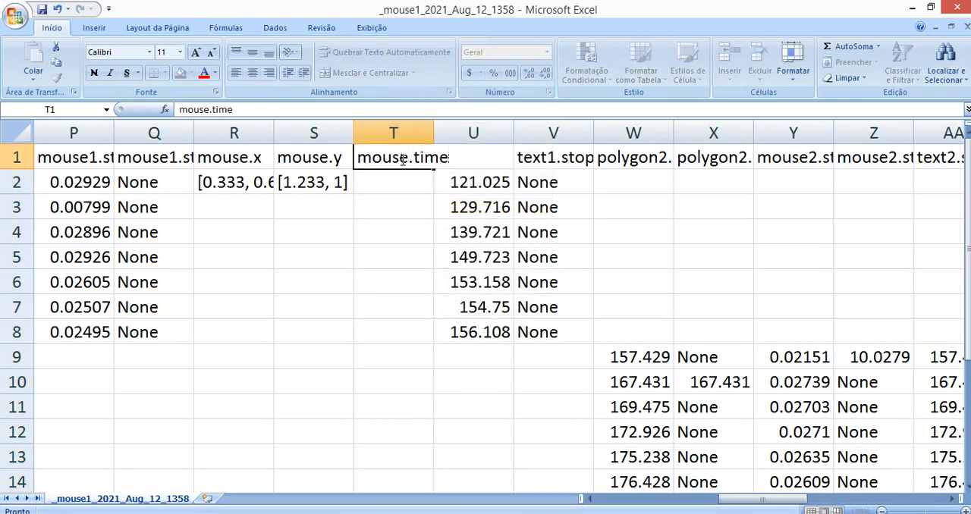
key("Return")
Insert another column before text1.started and enter the header mouse.xtime in cell U1
right_click(472, 137)
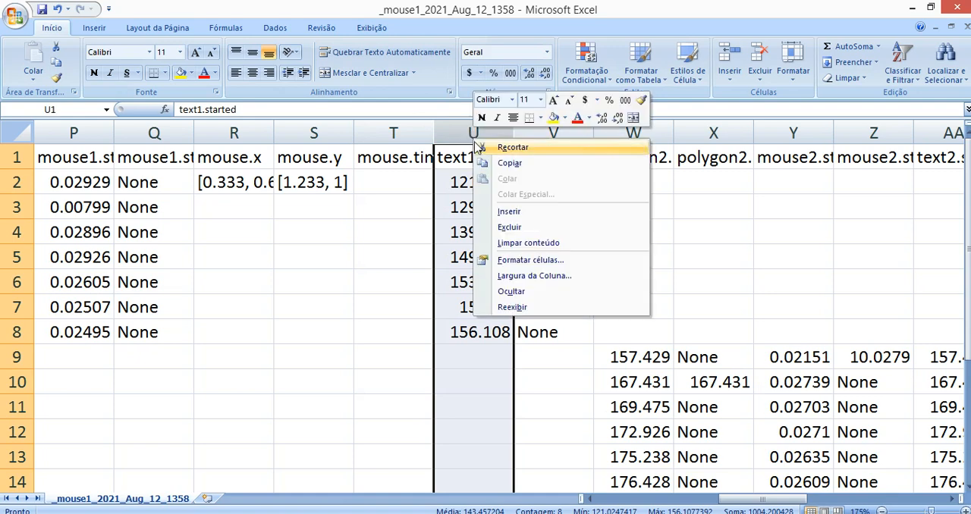
left_click(505, 211)
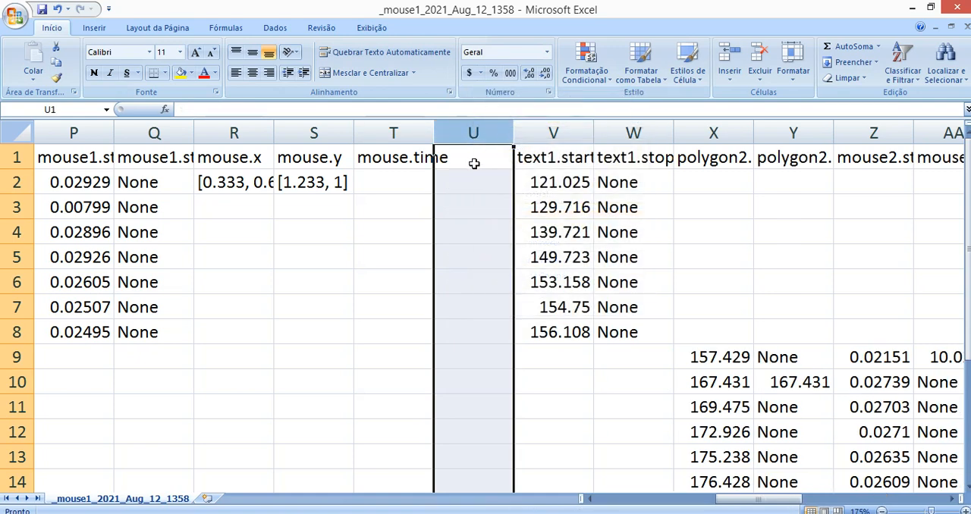
left_click(473, 164)
type("mouse.")
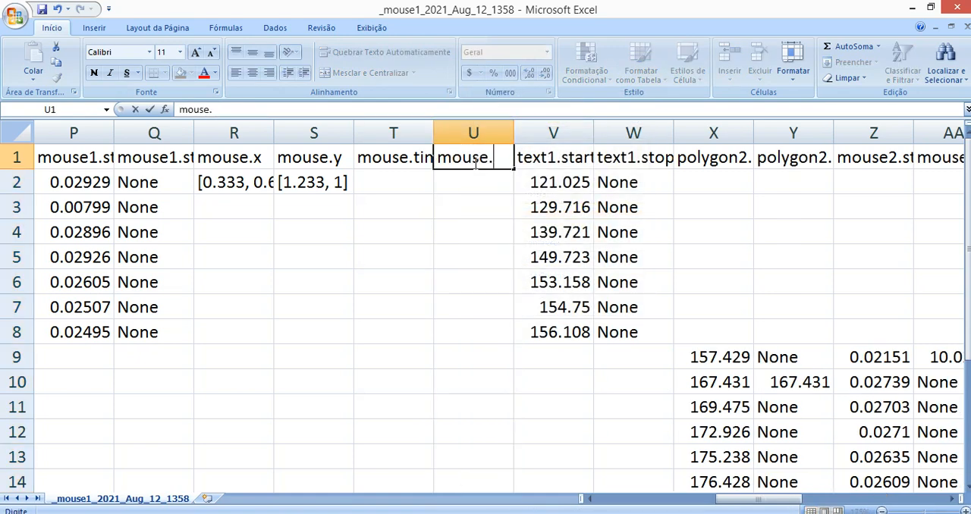
type("time")
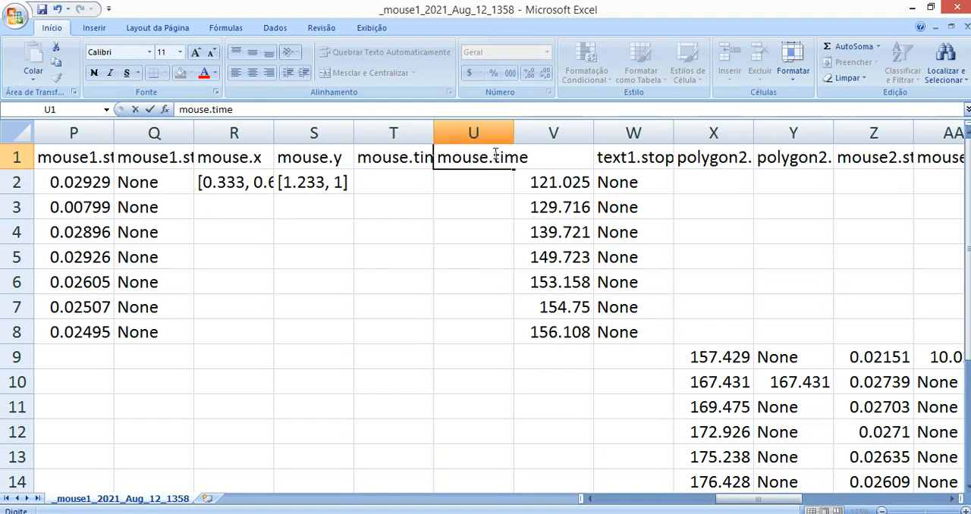
left_click(494, 161)
type("x")
key("Return")
Check the mouse.time header in cell T1 and close the _mouse1_2021_Aug_12_1358 workbook
left_click(402, 156)
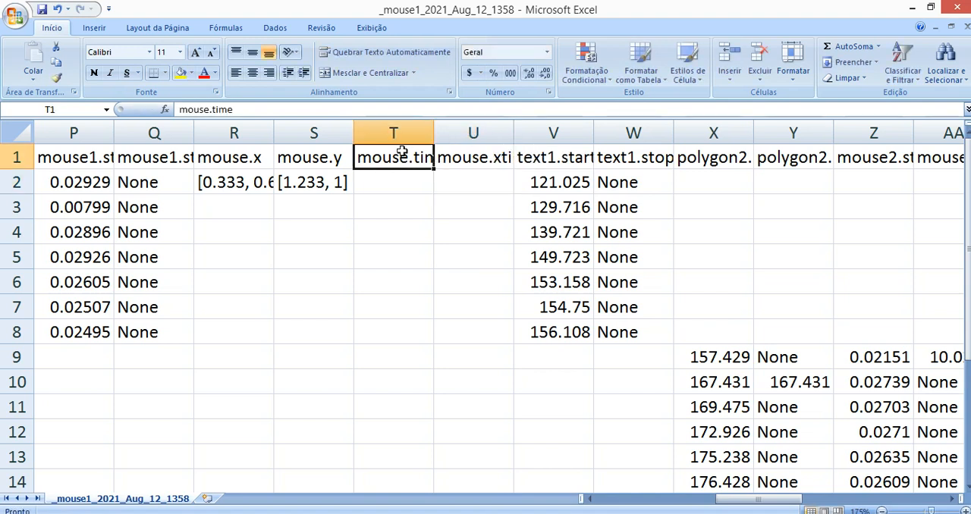
double_click(414, 158)
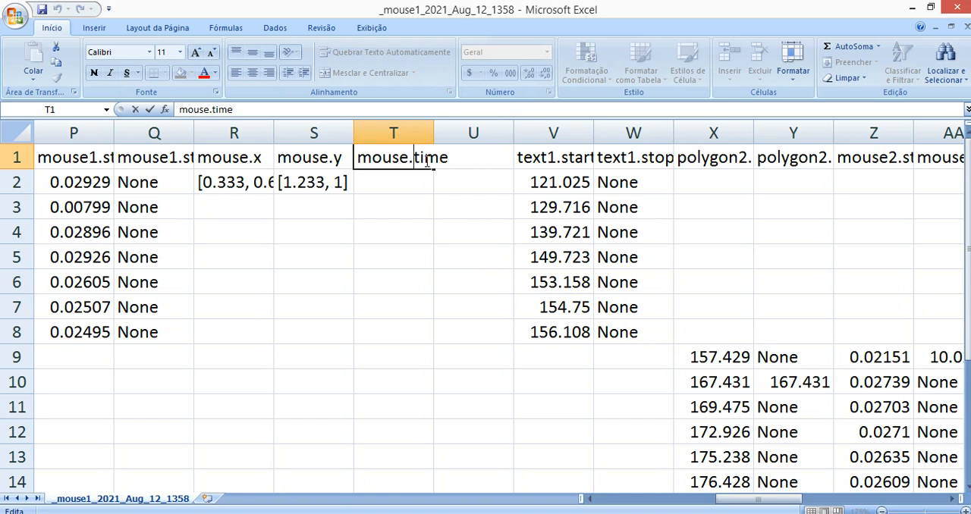
left_click(607, 205)
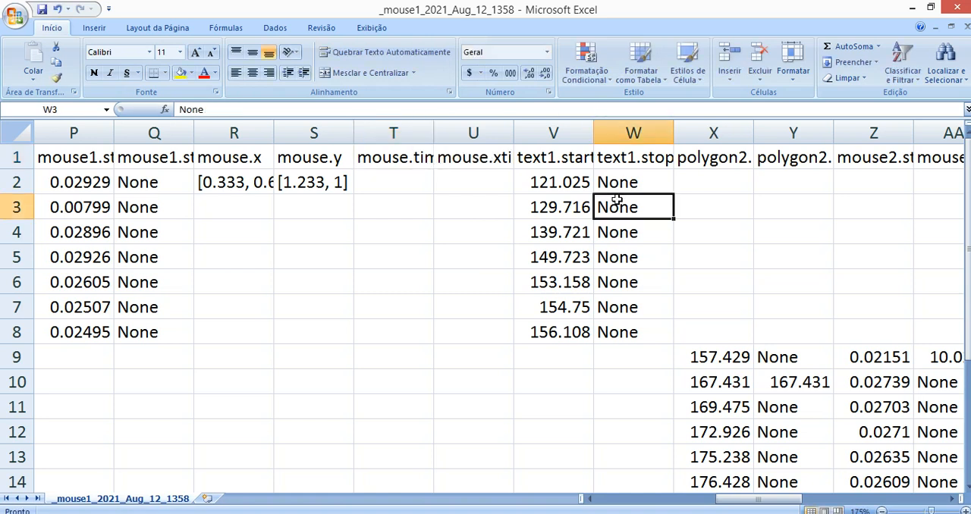
left_click(968, 6)
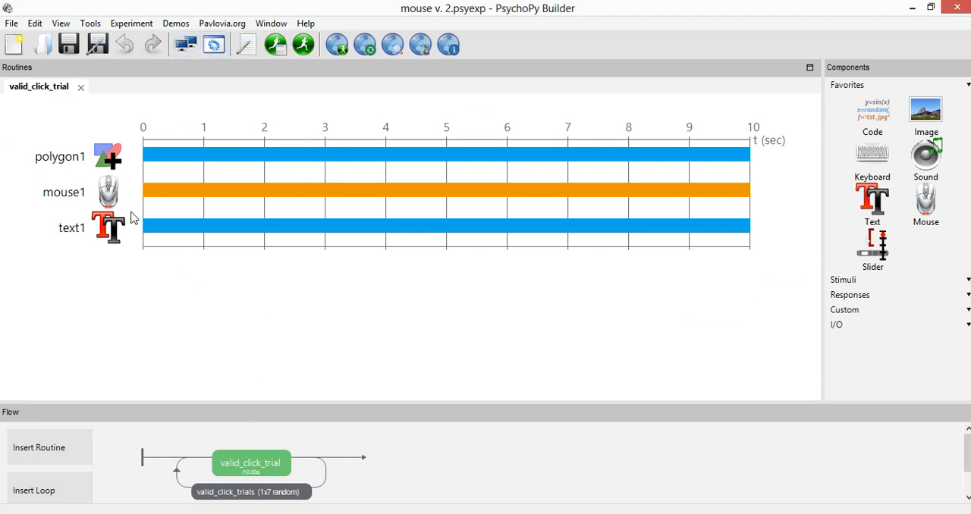
Set the mouse1 component's Save mouse state to final and accept the properties
left_click(112, 195)
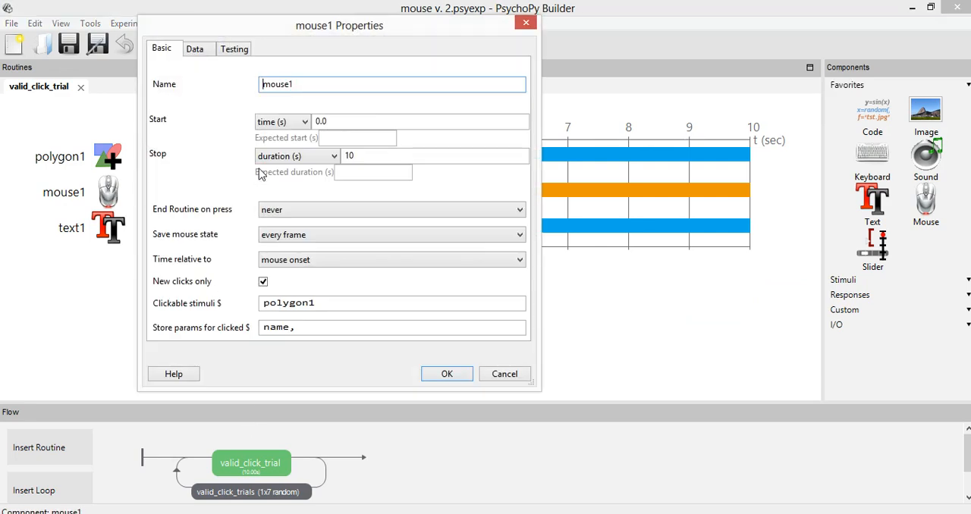
left_click(277, 240)
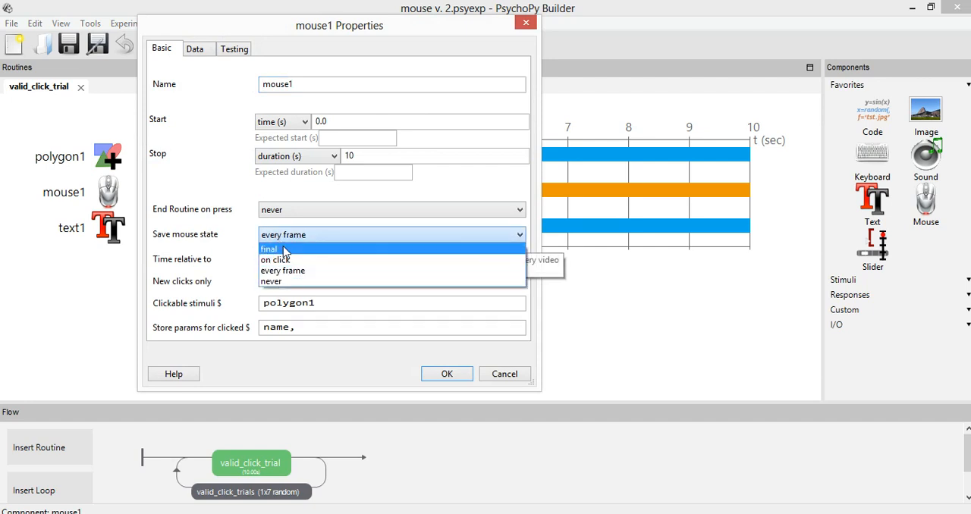
left_click(279, 250)
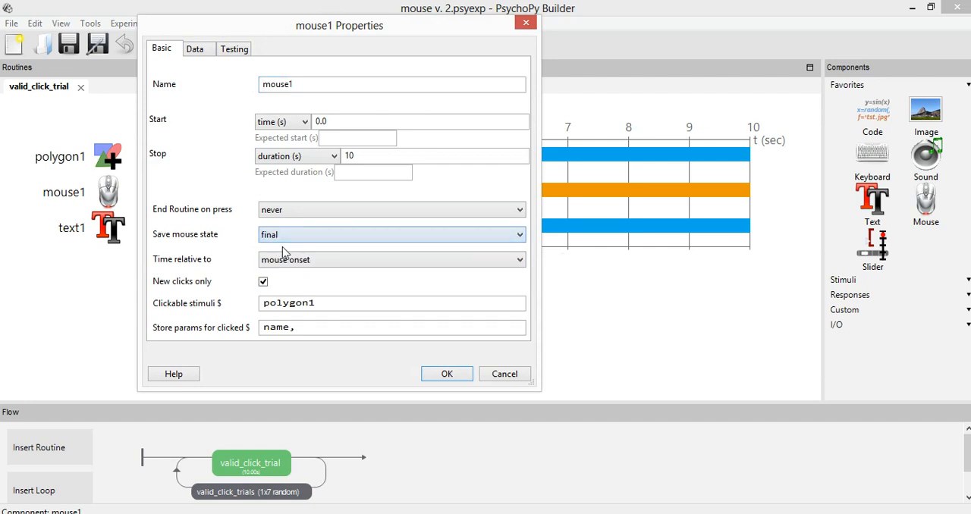
left_click(464, 374)
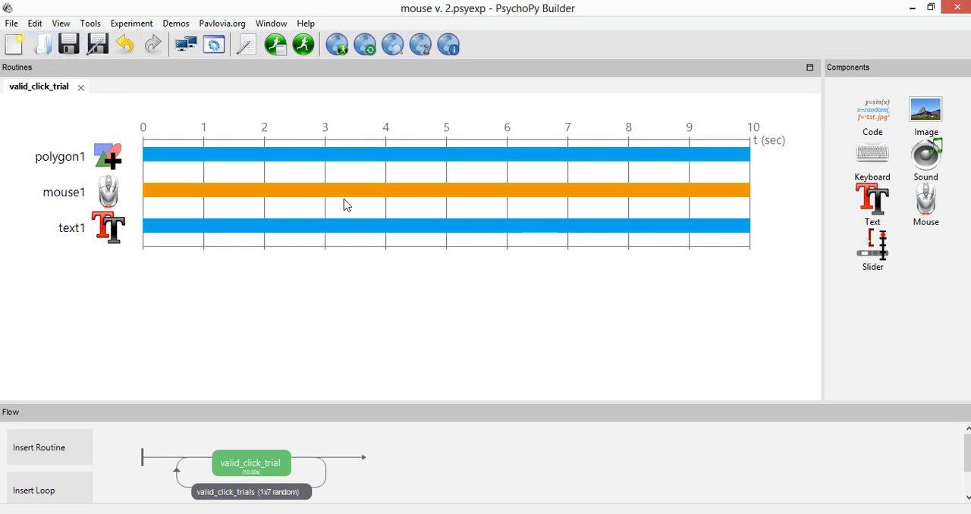
Run the experiment and respond with the mouse both outside and inside the coloured circle during the trials
left_click(305, 47)
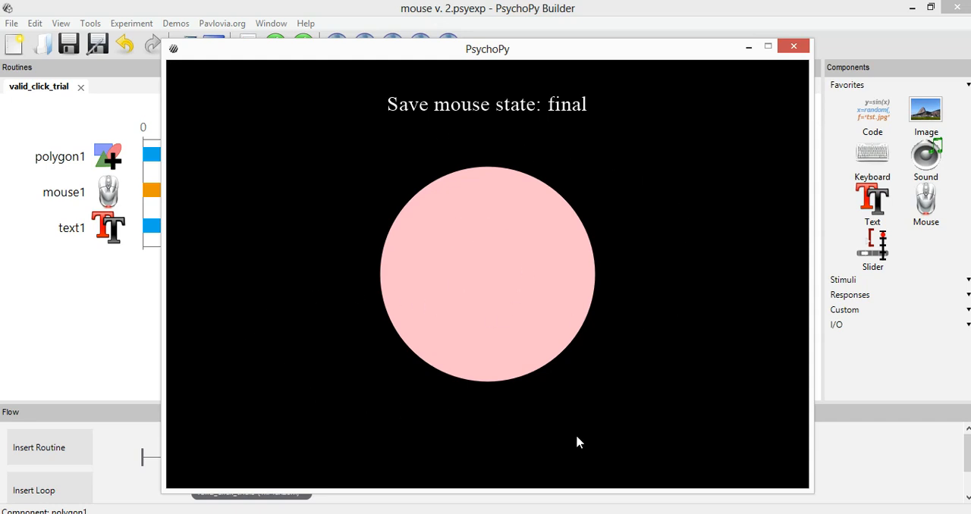
left_click(772, 456)
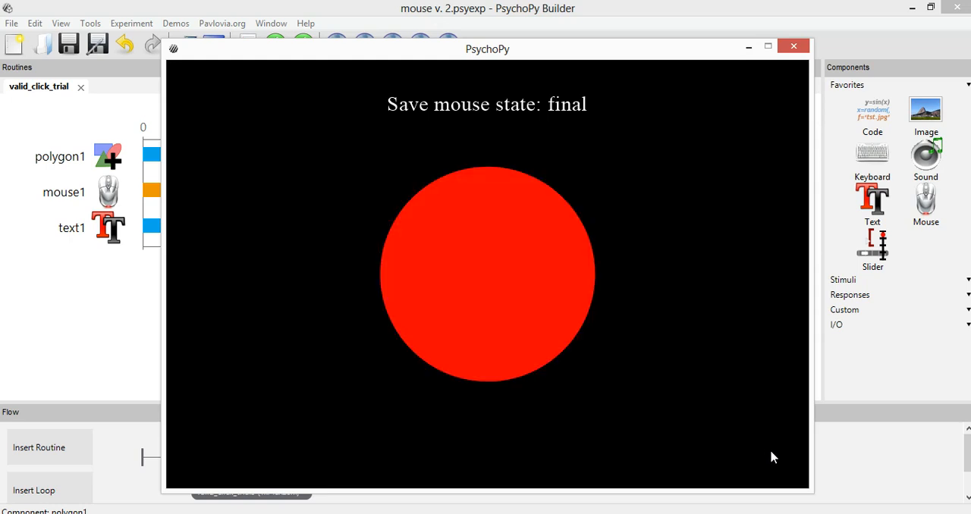
left_click(734, 205)
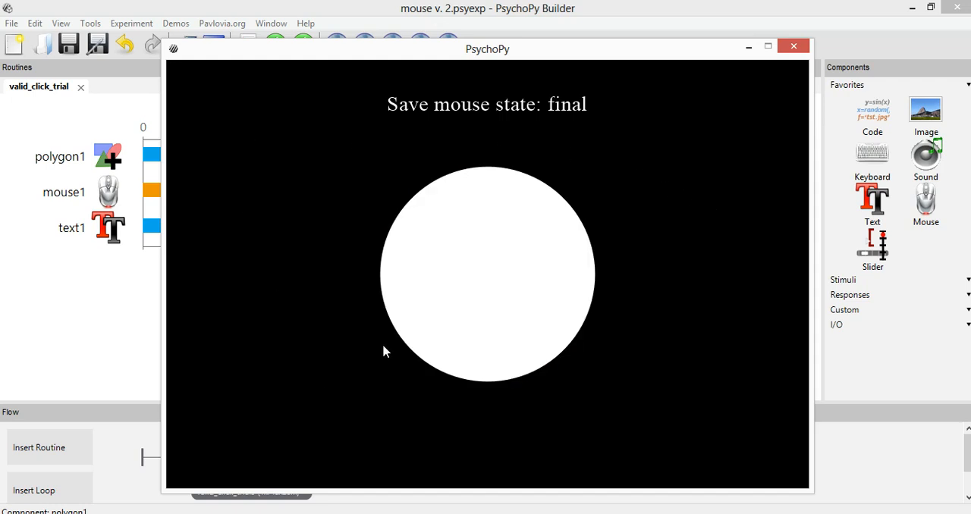
left_click(471, 278)
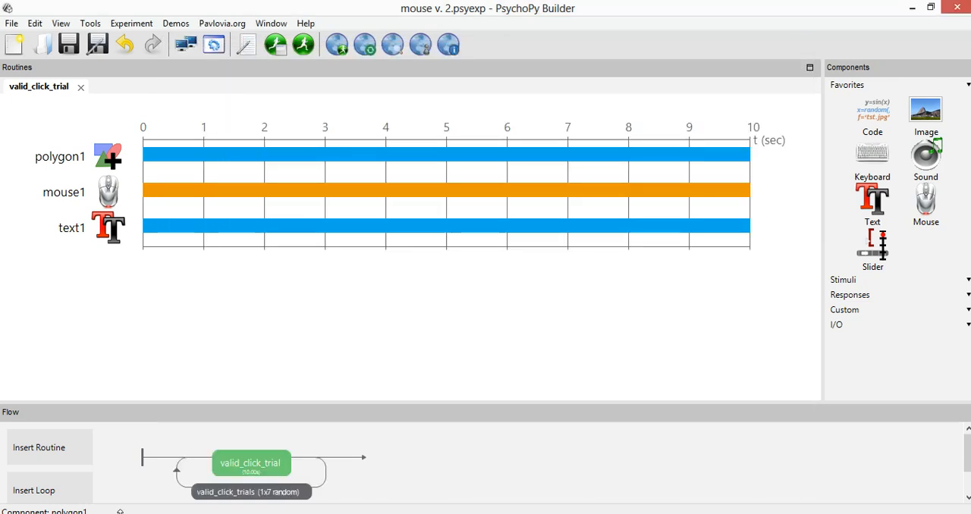
Open the _mouse2_2021_Aug_12_1409 spreadsheet from the data folder and examine the color and trial-order columns
left_click(93, 513)
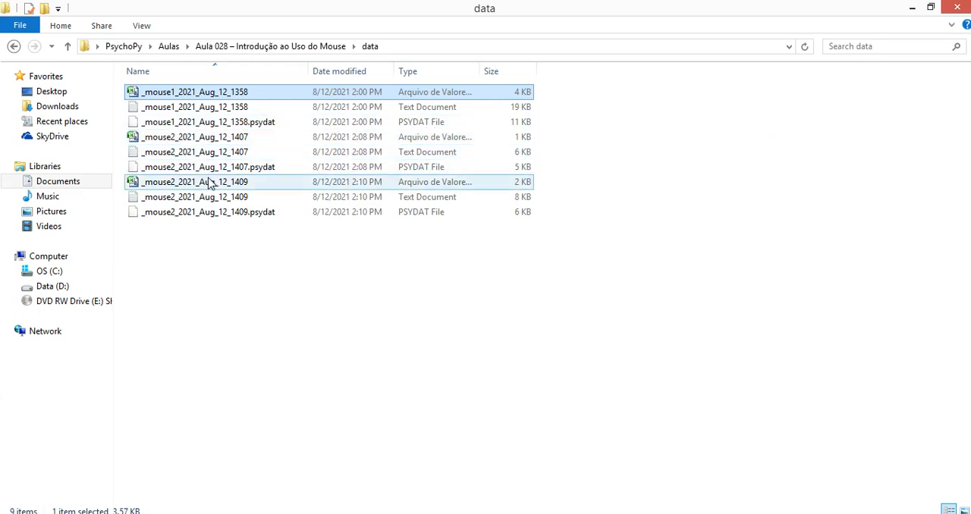
left_click(178, 182)
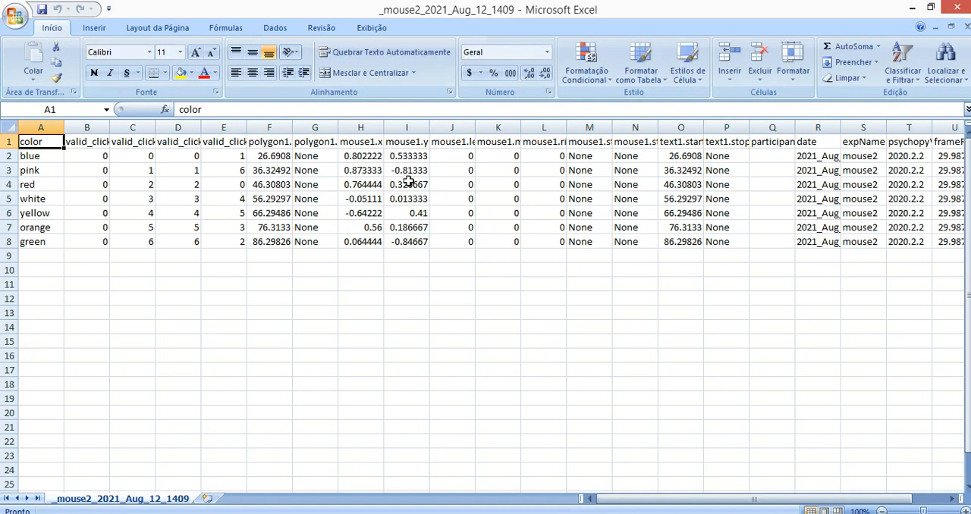
left_click(418, 225)
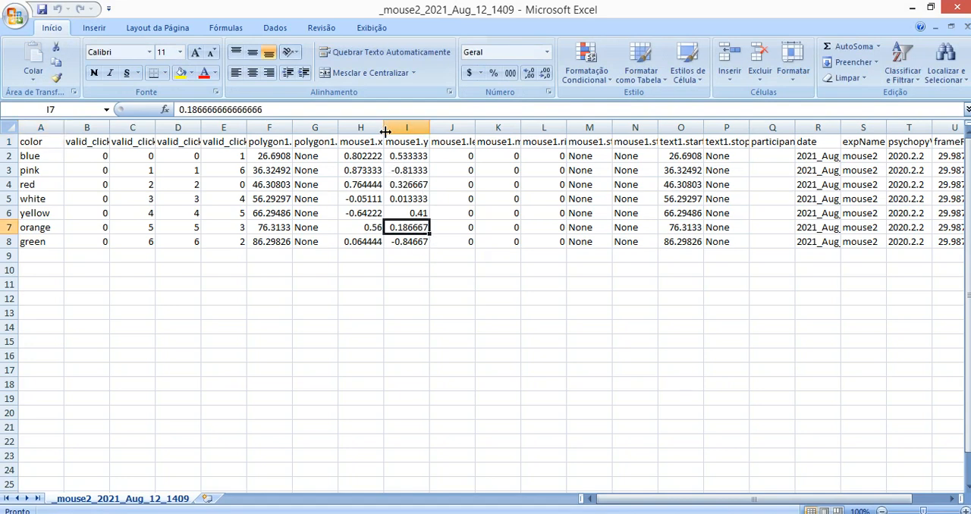
scroll(430, 172, "up", 1, "ctrl")
scroll(433, 174, "up", 3, "ctrl")
left_click_drag(226, 206, 3, 207)
left_click(311, 267)
left_click(314, 214)
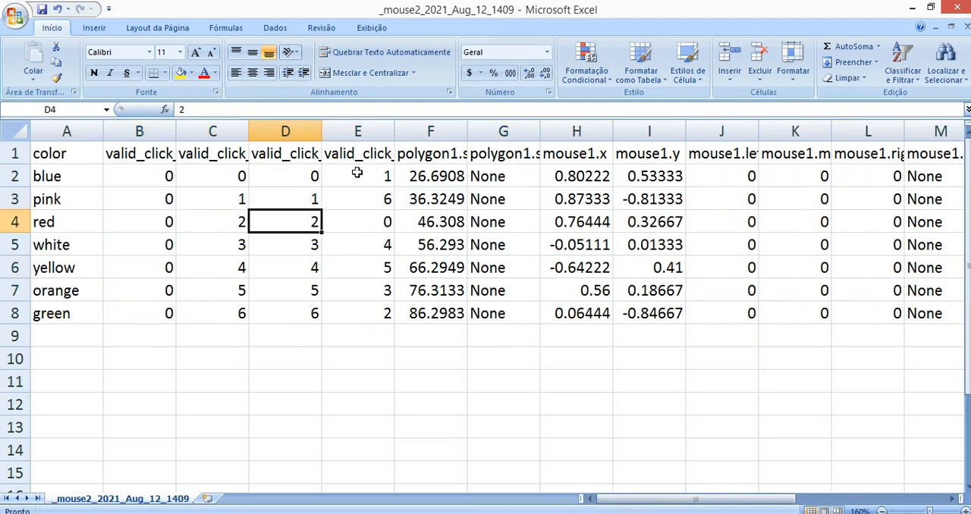
left_click_drag(308, 171, 314, 301)
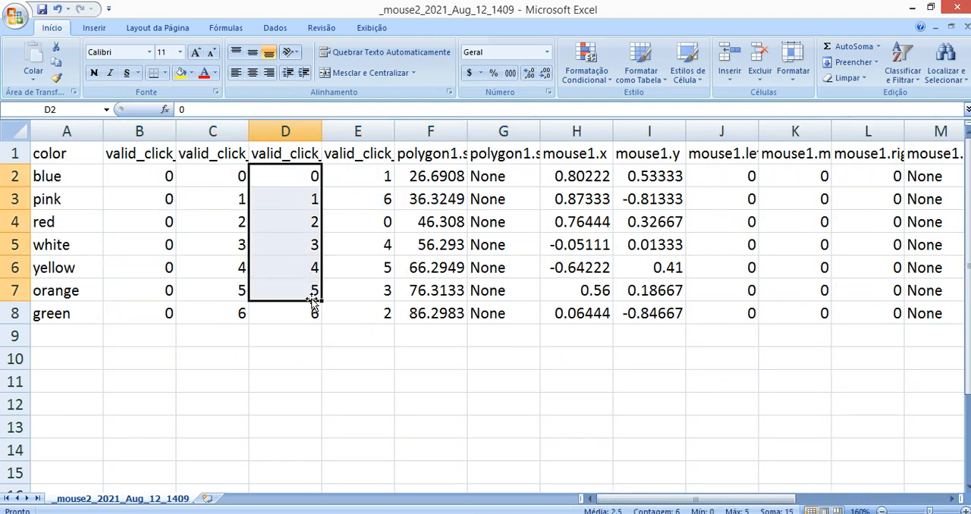
Widen the mouse1.x and mouse1.y columns to fit their full coordinate values
left_click(632, 258)
left_click_drag(683, 131, 702, 131)
left_click_drag(613, 131, 645, 131)
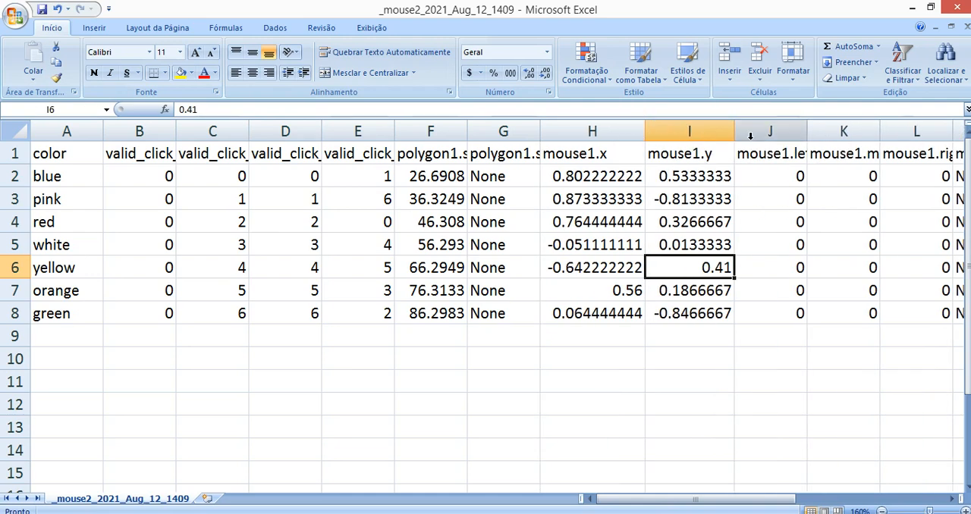
double_click(733, 134)
scroll(683, 164, "up", 2)
left_click(650, 170)
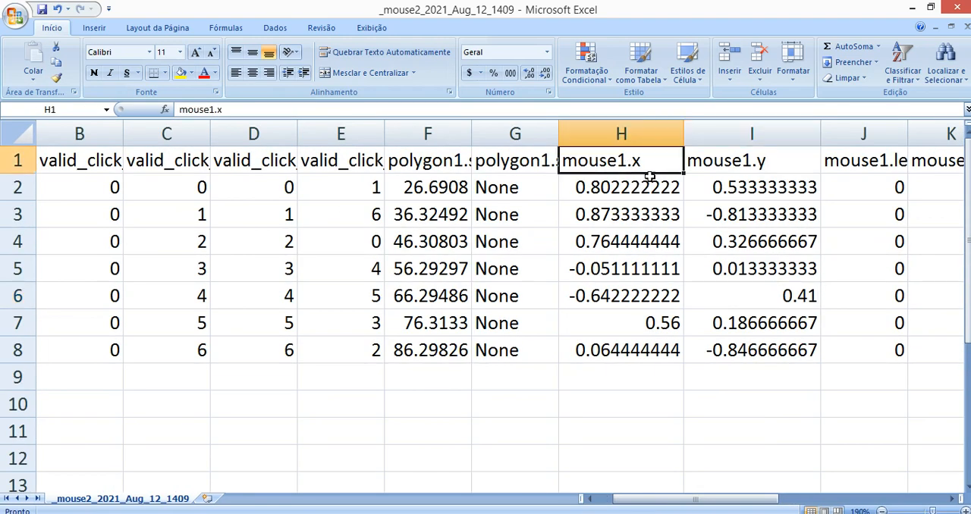
Centre the mouse1.x and mouse1.y data in H1:I8 and format the coordinates in H2:I8 to three decimal places
left_click_drag(650, 176, 733, 337)
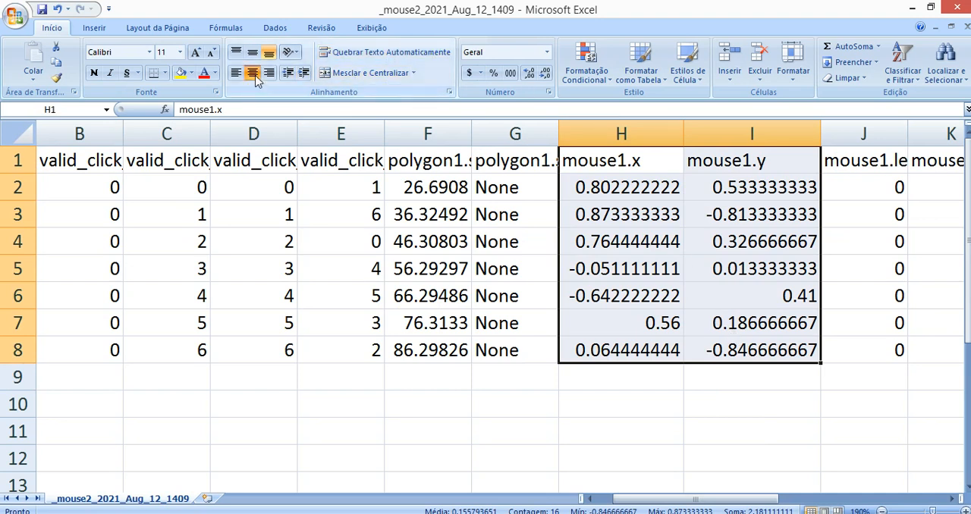
left_click(254, 75)
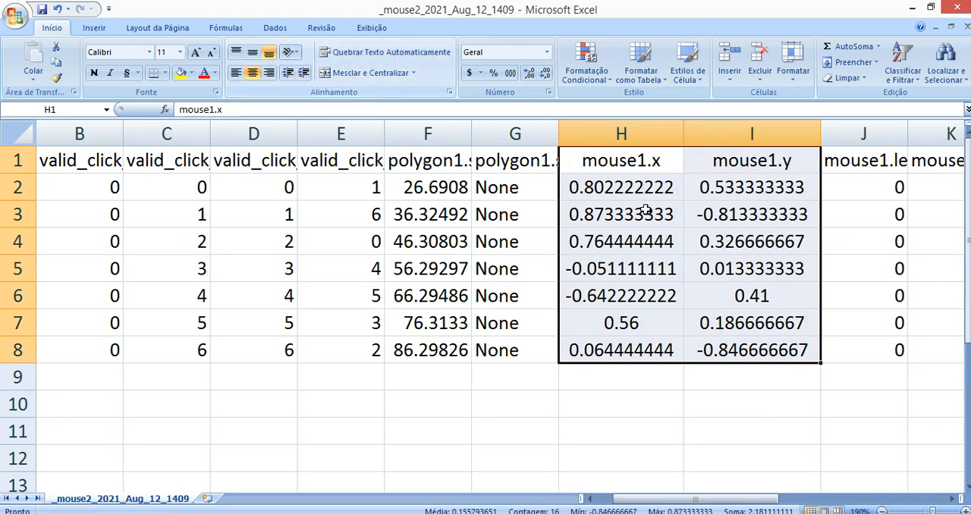
left_click(706, 215)
left_click_drag(673, 190, 729, 351)
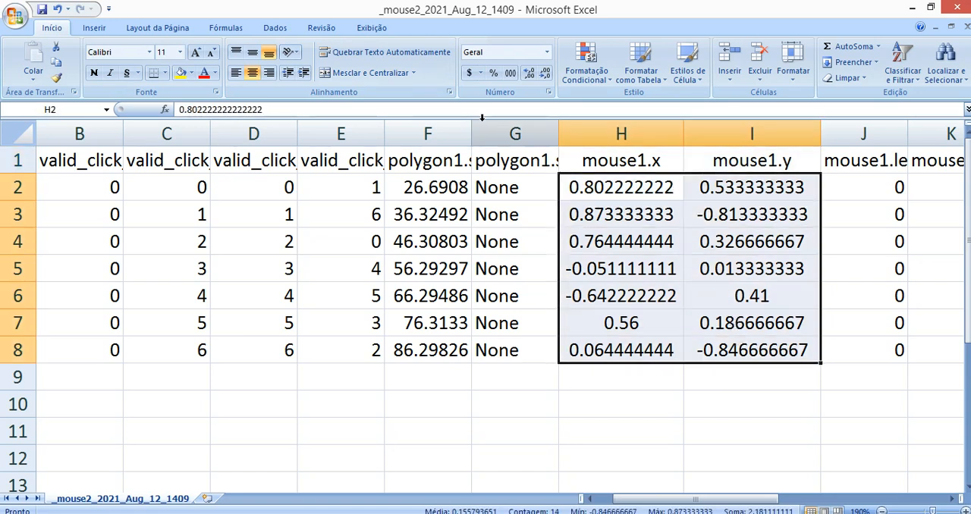
left_click(546, 73)
left_click(545, 73)
left_click(546, 73)
left_click(546, 73)
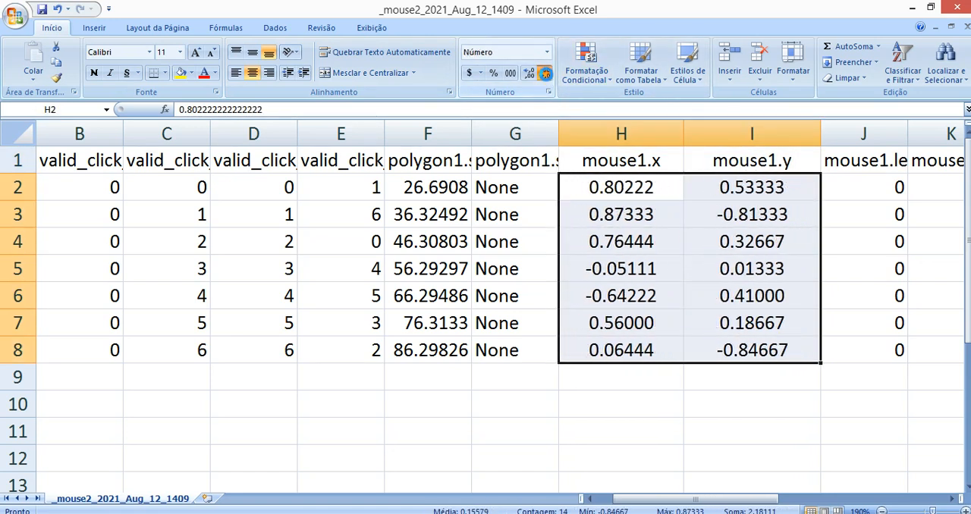
left_click(546, 73)
left_click(545, 73)
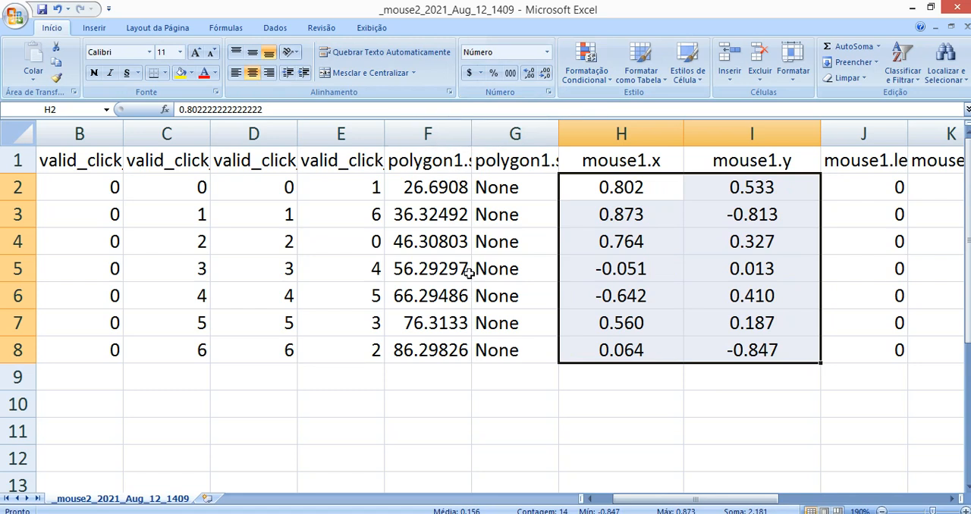
Insert a markers-only scatter chart from the mouse coordinates in H2:I8
left_click(633, 277)
left_click_drag(657, 179, 766, 351)
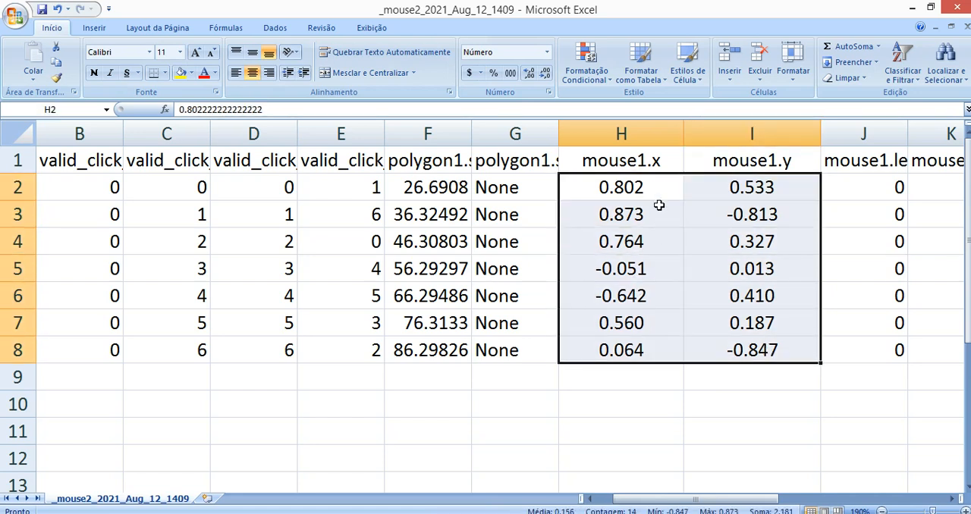
left_click(96, 28)
left_click(394, 59)
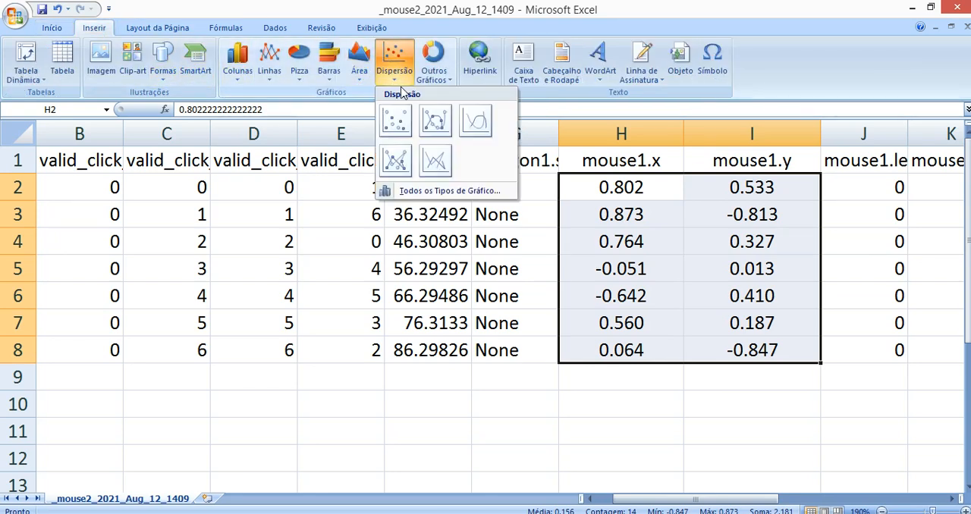
left_click(389, 117)
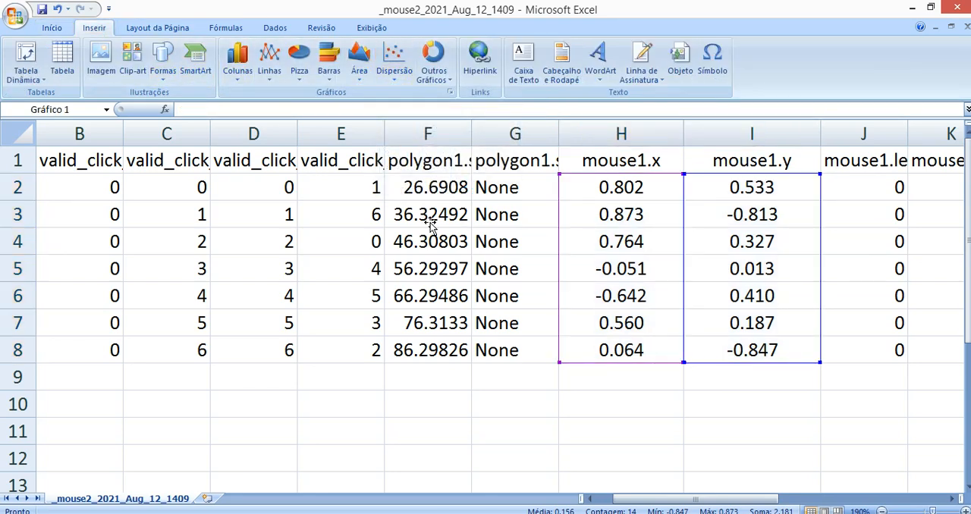
Examine where the final mouse positions fall across the whole scatter chart, from the upper to the lower points
scroll(402, 303, "down", 1)
scroll(426, 312, "up", 1)
scroll(443, 342, "down", 1)
left_click(438, 226)
scroll(438, 284, "up", 1)
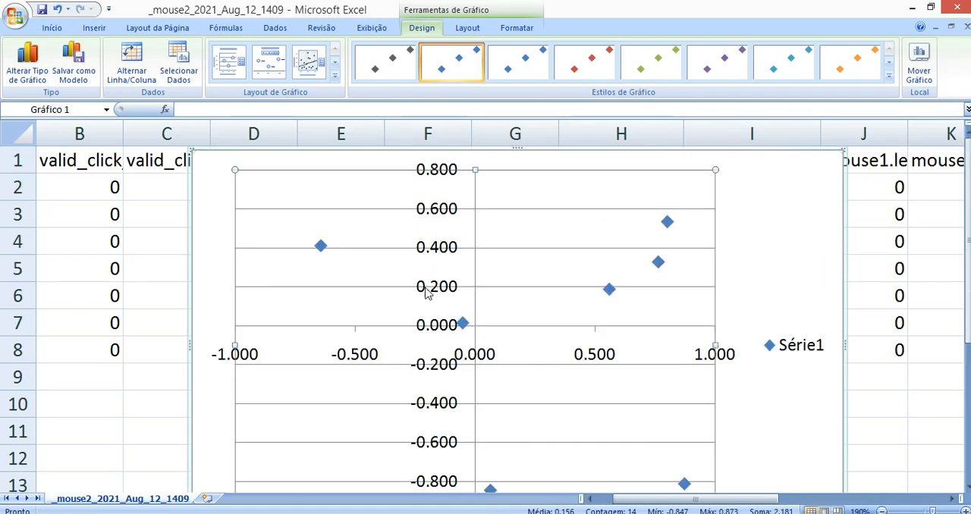
scroll(481, 333, "down", 2)
scroll(486, 330, "up", 2)
scroll(671, 319, "down", 1)
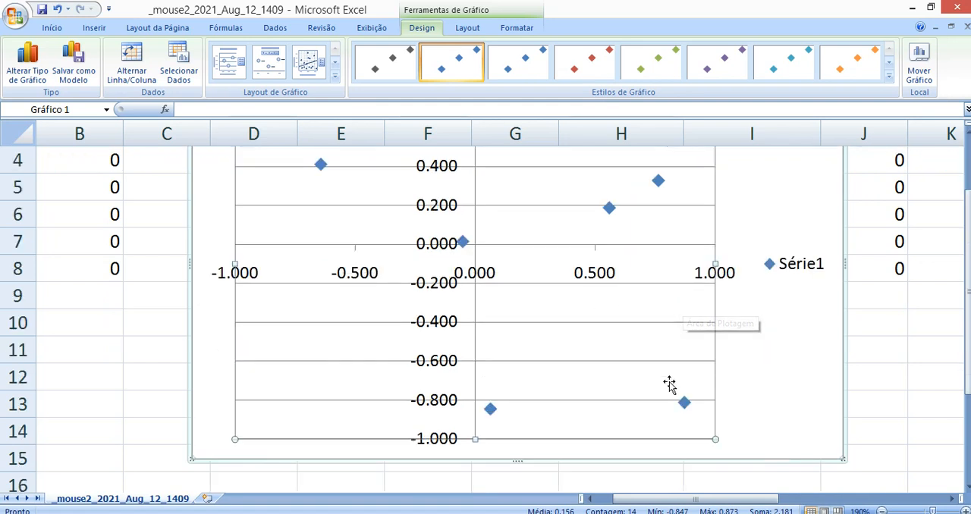
scroll(449, 374, "up", 1)
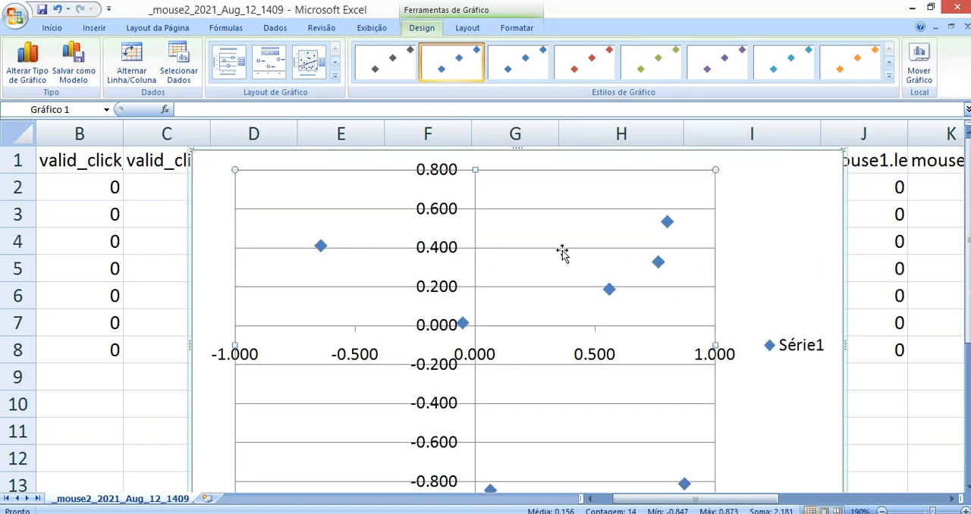
scroll(528, 321, "down", 2)
scroll(565, 335, "up", 1)
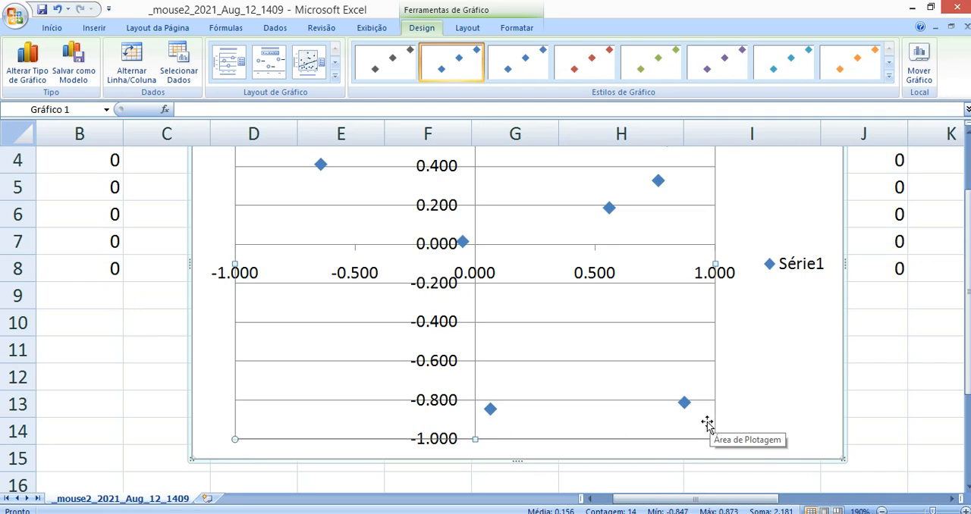
scroll(669, 407, "up", 1)
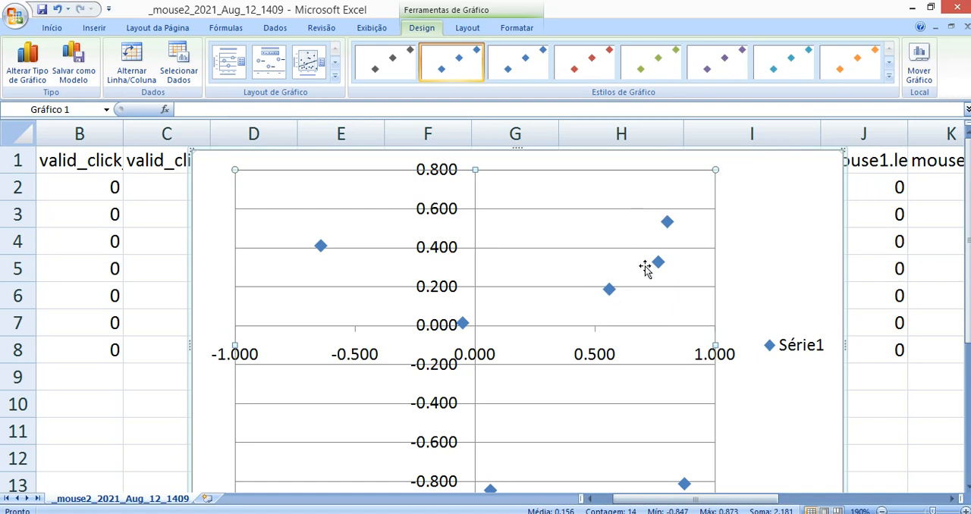
scroll(325, 288, "down", 1)
scroll(520, 329, "up", 1)
scroll(481, 390, "down", 1)
scroll(737, 372, "up", 1)
Delete the scatter chart of mouse positions from the sheet
left_click(842, 188)
key("Delete")
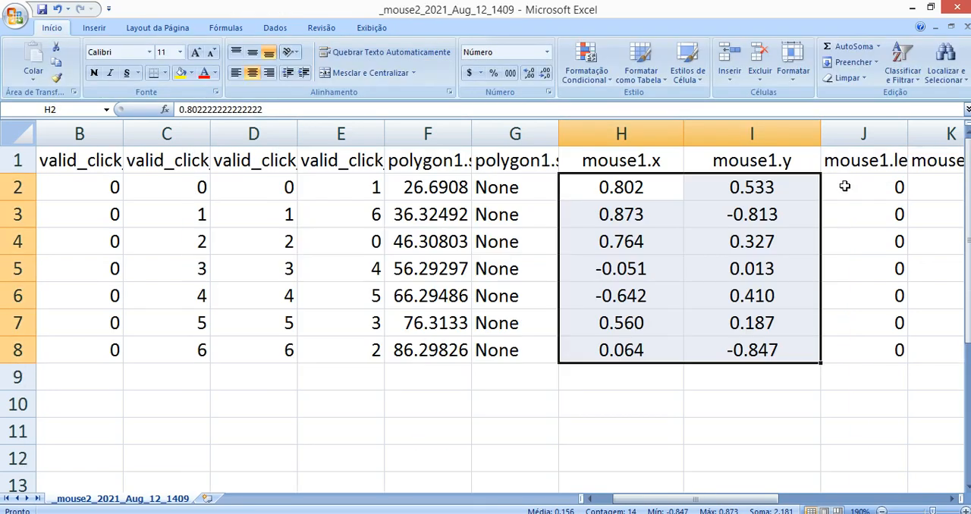
Review trial rows 2 to 8 and the coordinates in H2:I8, and close the _mouse2_2021_Aug_12_1409 workbook
left_click_drag(18, 187, 18, 349)
left_click(323, 289)
left_click_drag(620, 182, 767, 347)
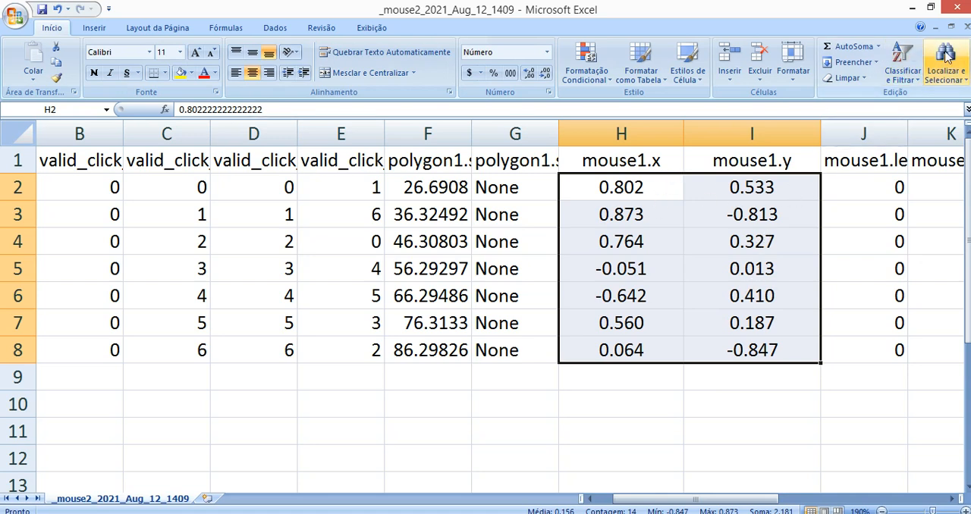
left_click(957, 7)
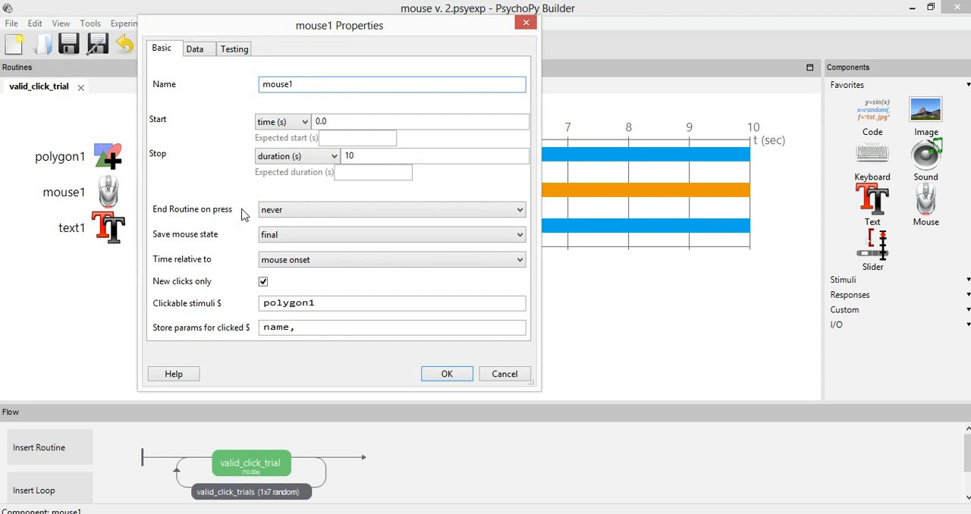
Set the save mouse state of mouse1 to on click, accept the properties and run the experiment
left_click(277, 237)
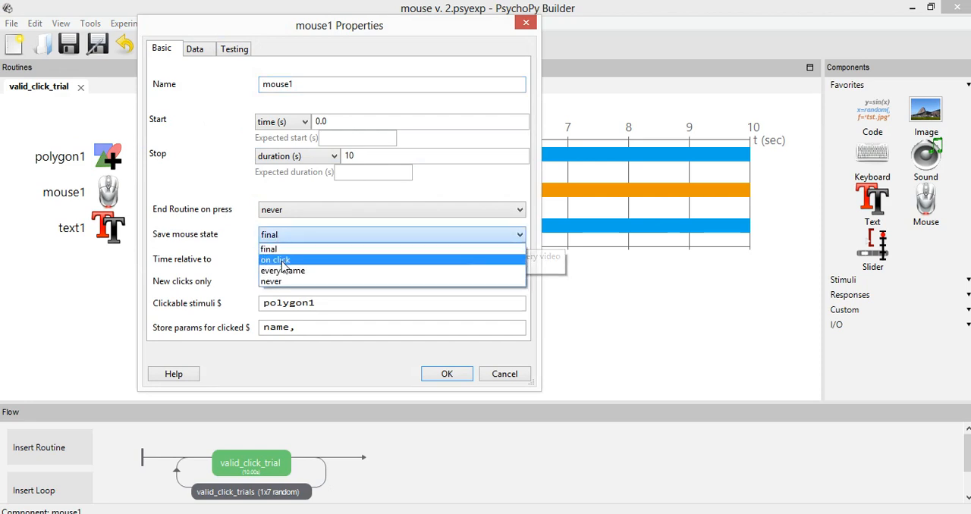
left_click(280, 260)
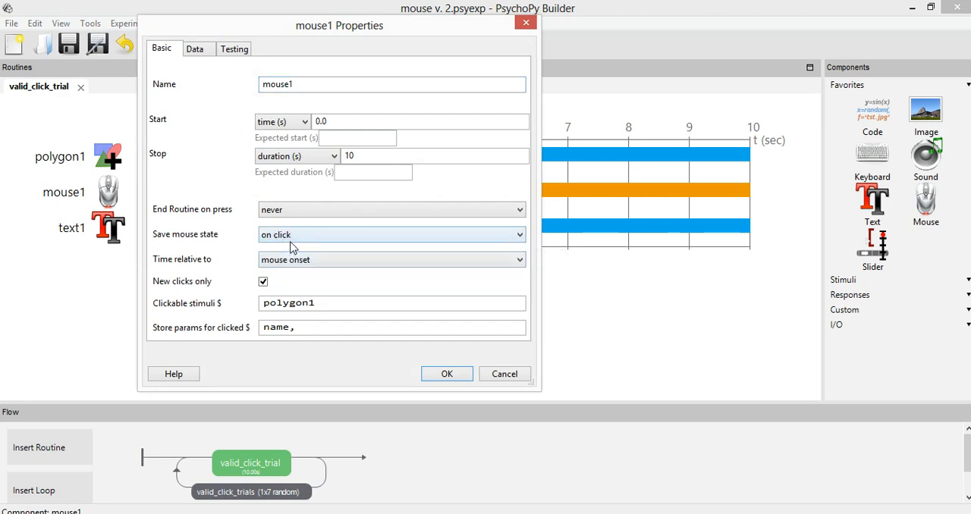
left_click(447, 374)
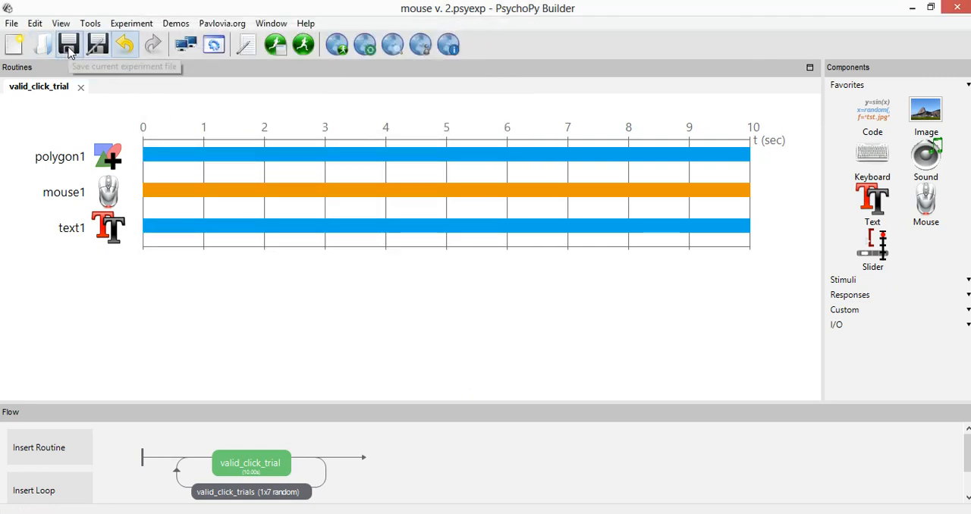
left_click(303, 45)
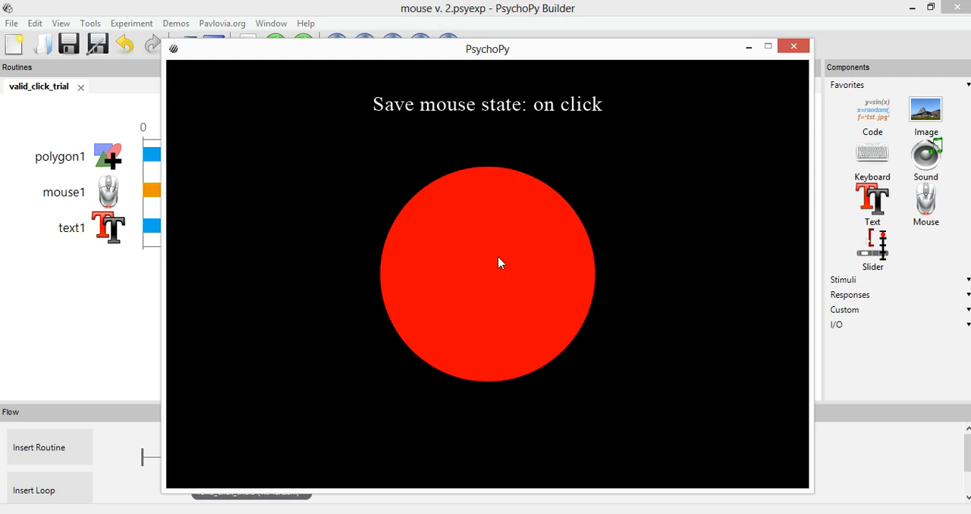
Check the clickable stimuli setting in the mouse1 properties and close them without changes
left_click(108, 192)
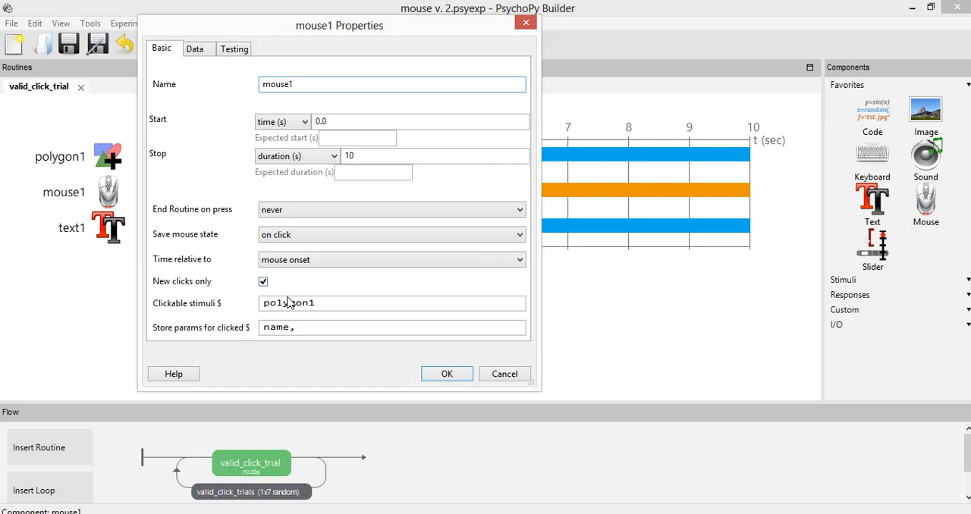
double_click(287, 303)
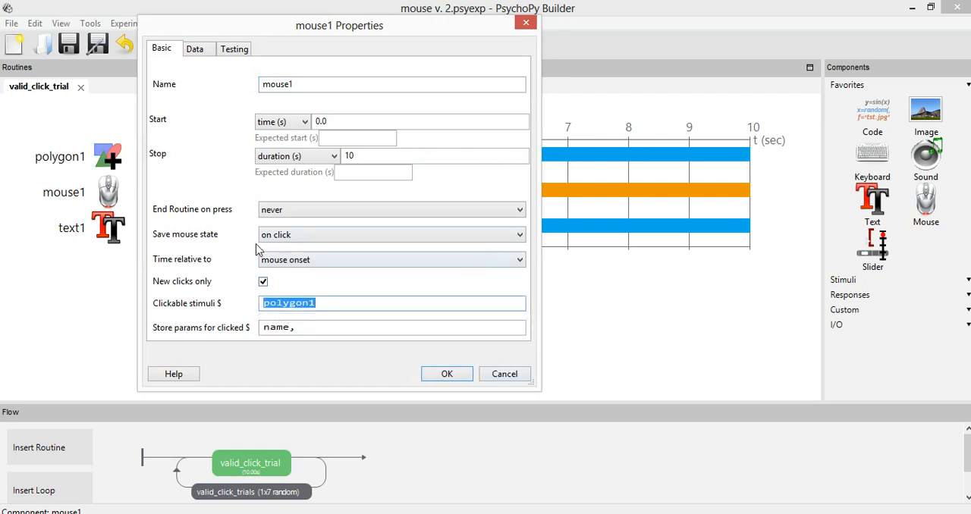
left_click(500, 373)
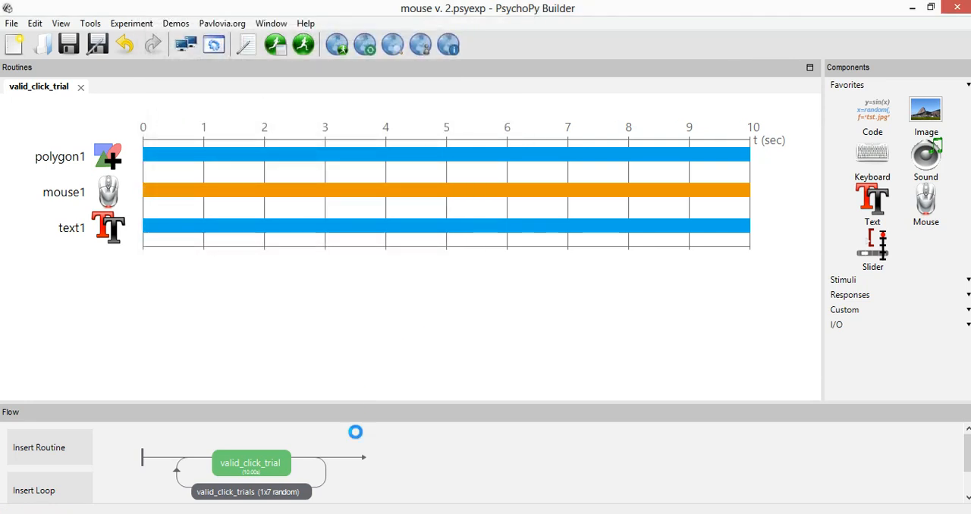
Complete the coloured circle trials by making mouse responses at scattered points on and around the circle until the experiment ends
left_click(470, 472)
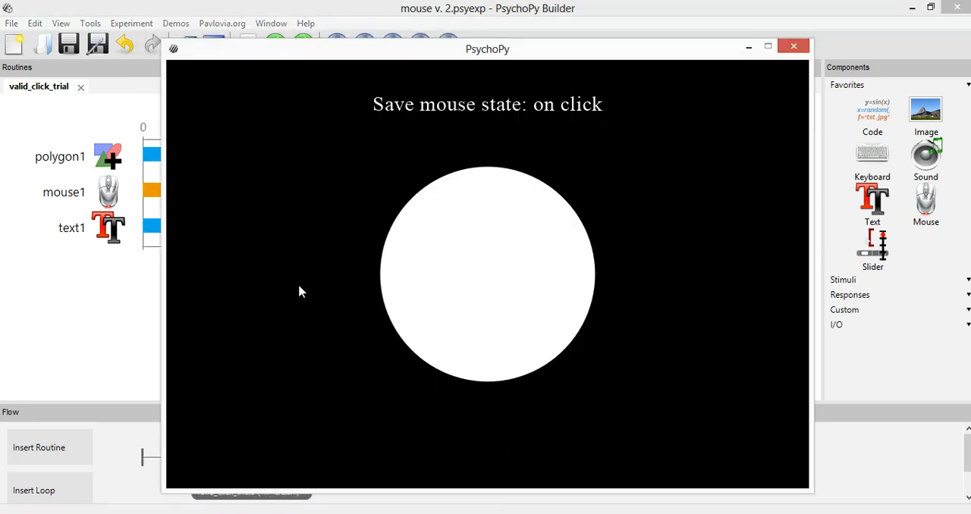
left_click(636, 94)
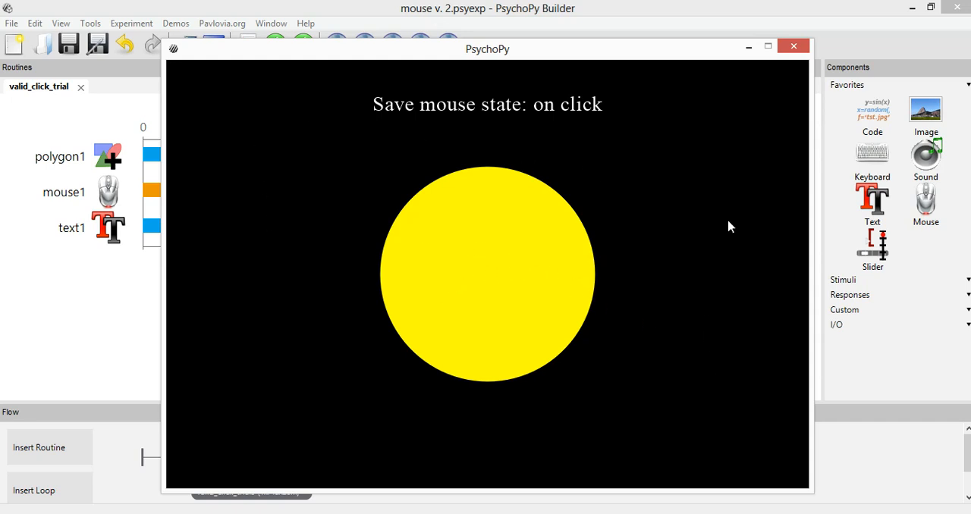
left_click(337, 153)
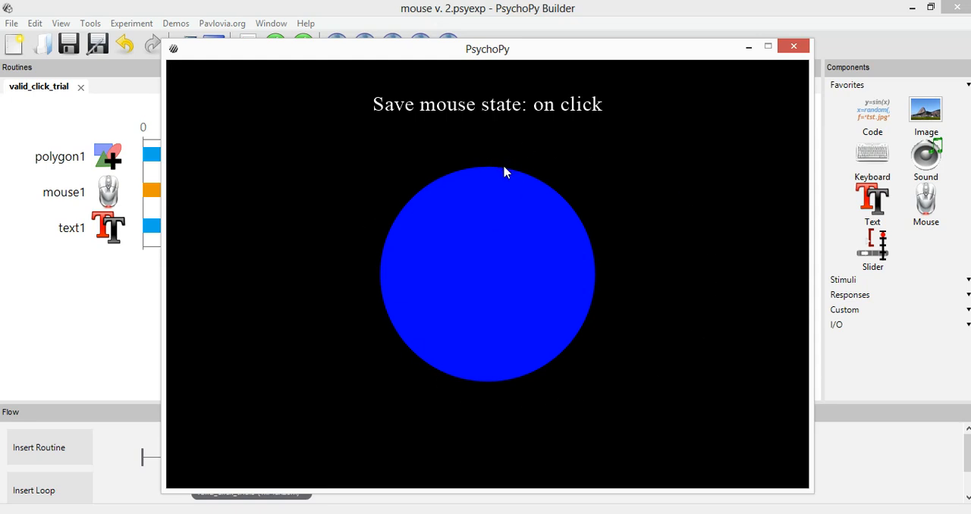
left_click(239, 123)
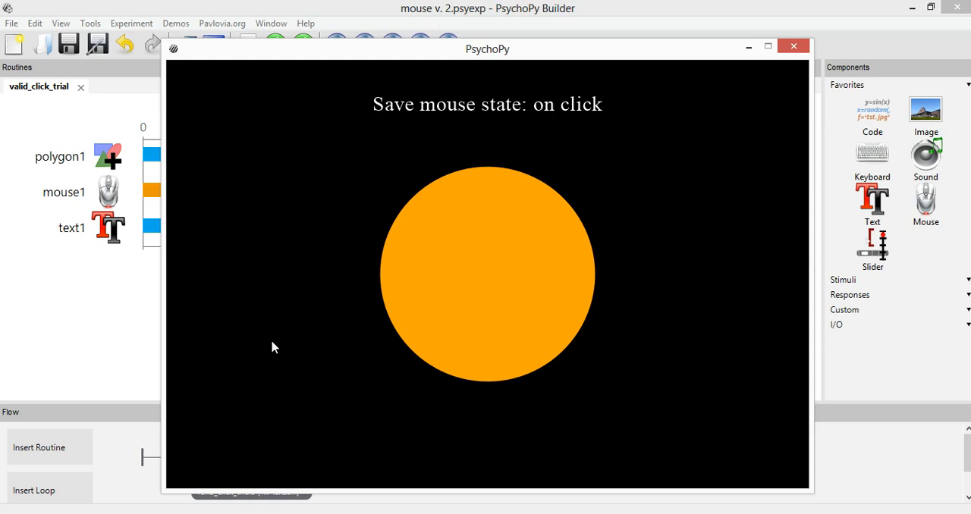
left_click(283, 318)
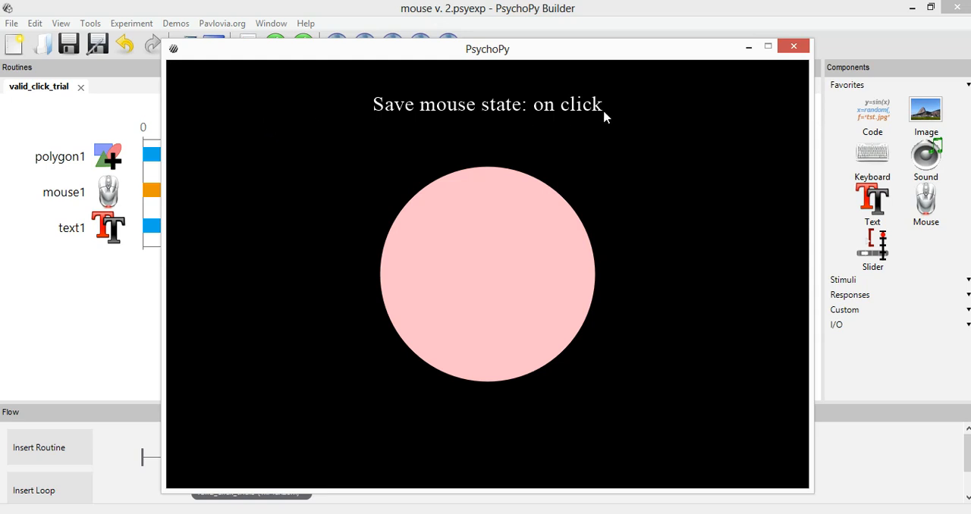
left_click(536, 304)
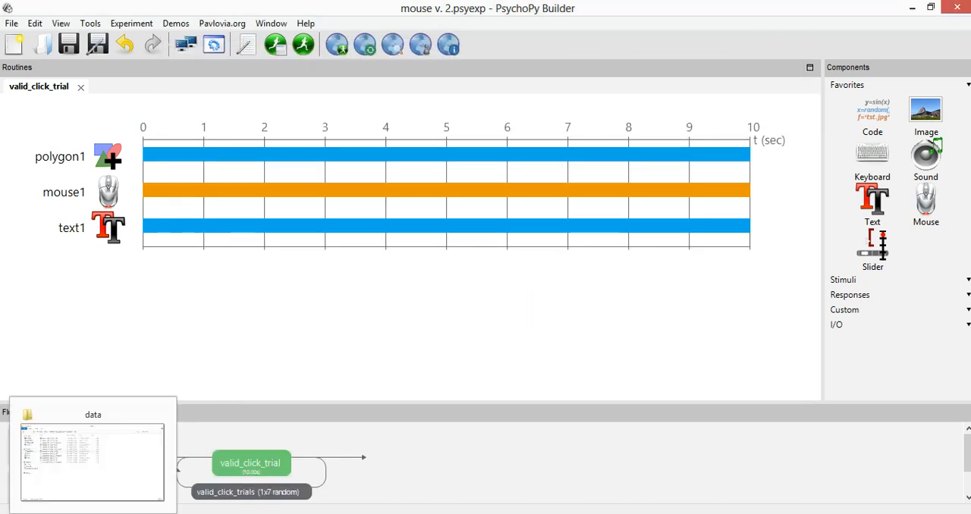
Switch to the data folder and open the _mouse2_2021_Aug_12_1413 spreadsheet in Excel
left_click(91, 459)
left_click(218, 230)
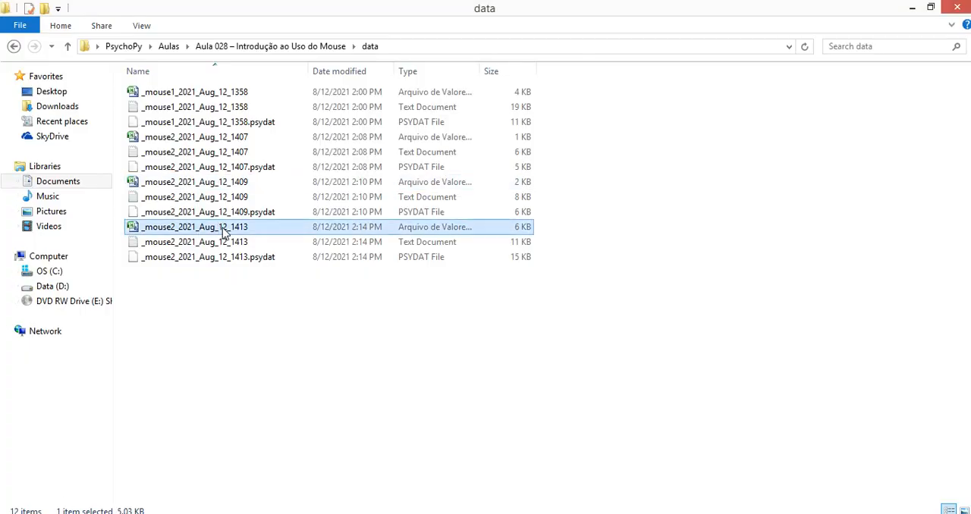
double_click(191, 230)
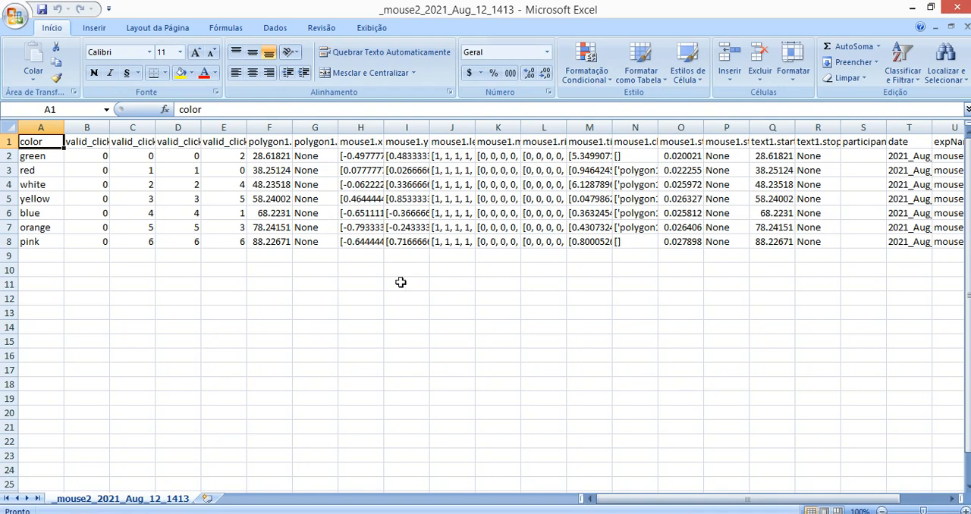
Format the mouse1 output columns H to N in bold red text
scroll(517, 186, "up", 2, "ctrl")
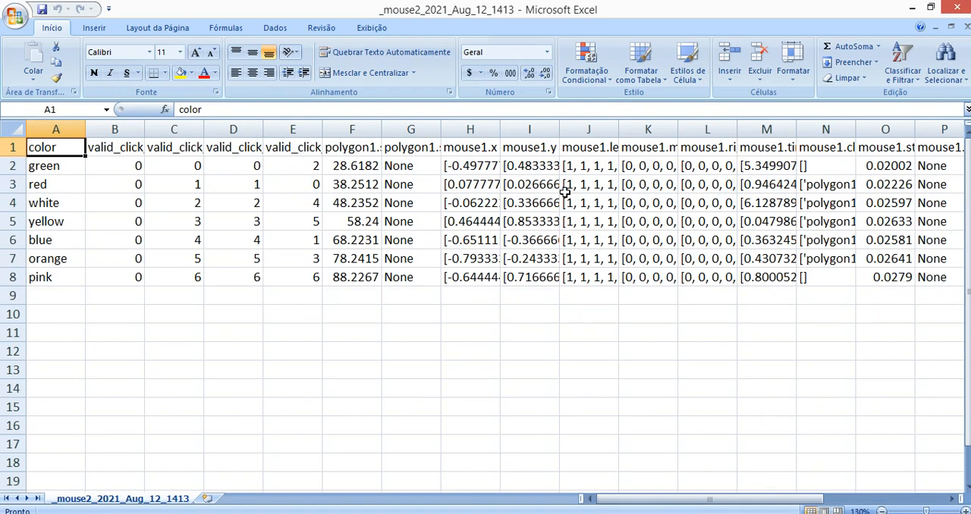
scroll(565, 193, "up", 1, "ctrl")
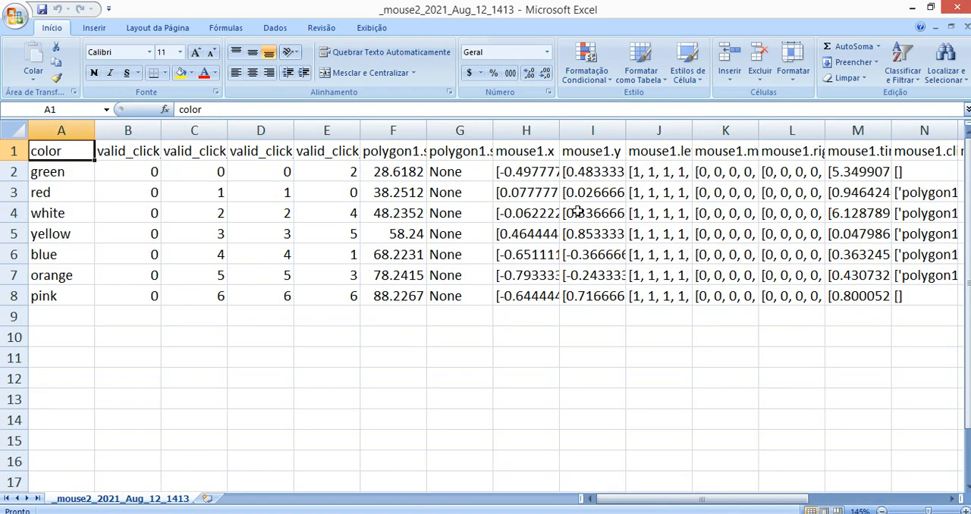
left_click(953, 498)
left_click(953, 498)
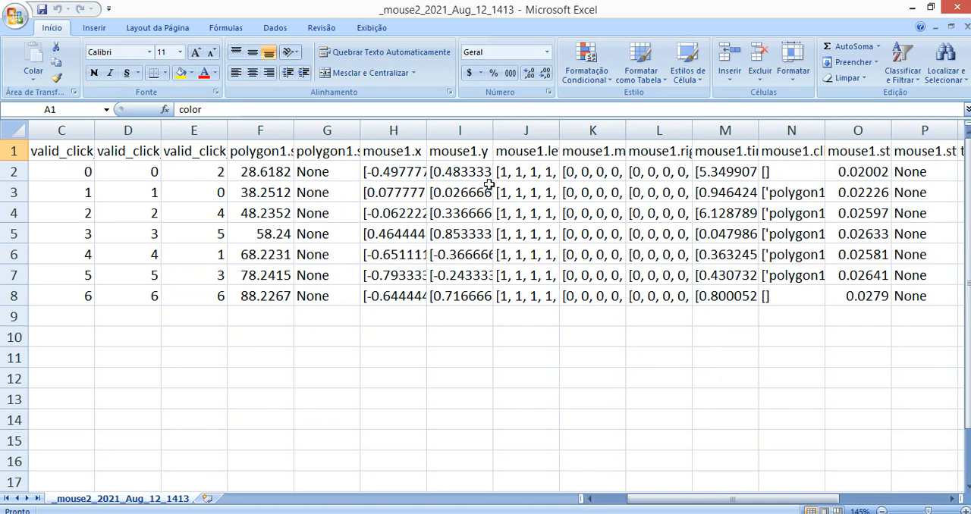
left_click(404, 129)
left_click_drag(404, 129, 763, 180)
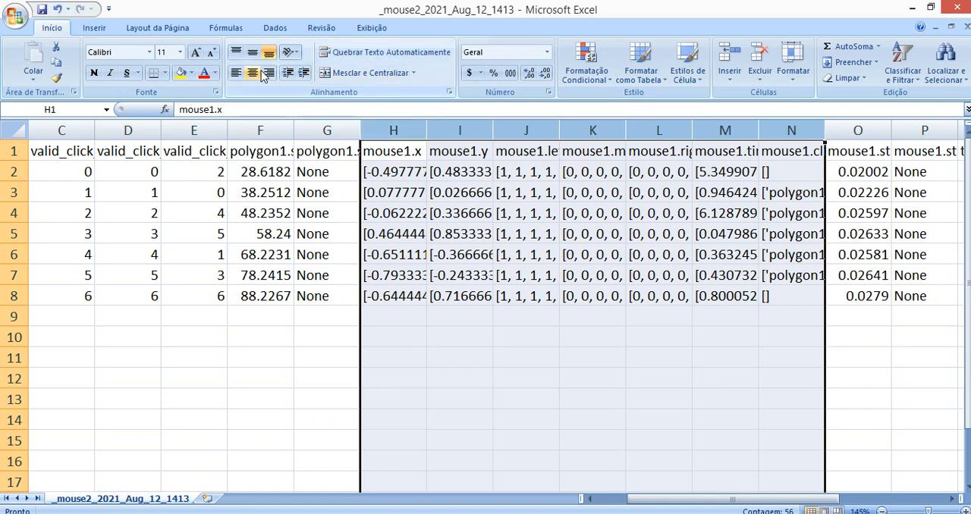
left_click(205, 73)
left_click(94, 73)
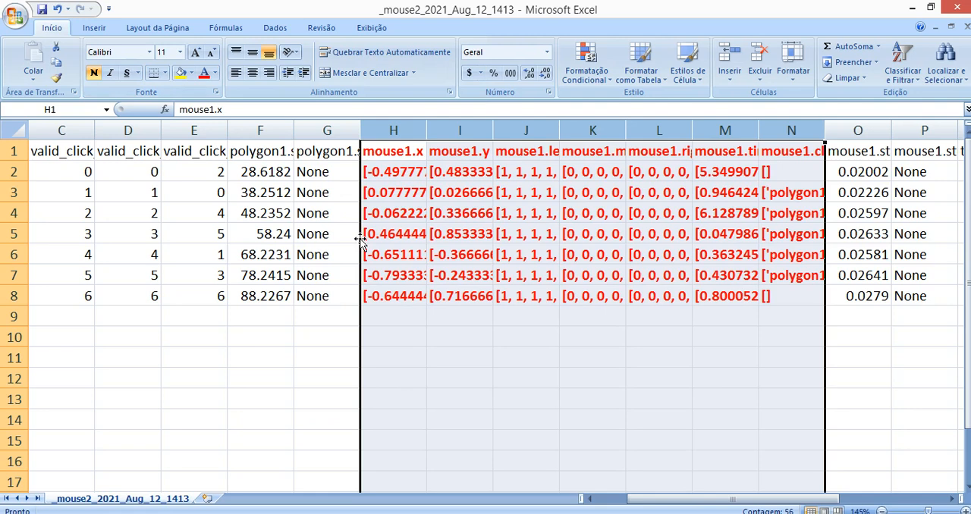
Widen the mouse1.x column H slightly
left_click(460, 317)
mouse_move(427, 131)
left_mouse_down()
mouse_move(498, 128)
mouse_move(425, 130)
mouse_move(439, 131)
left_mouse_up()
left_click(413, 151)
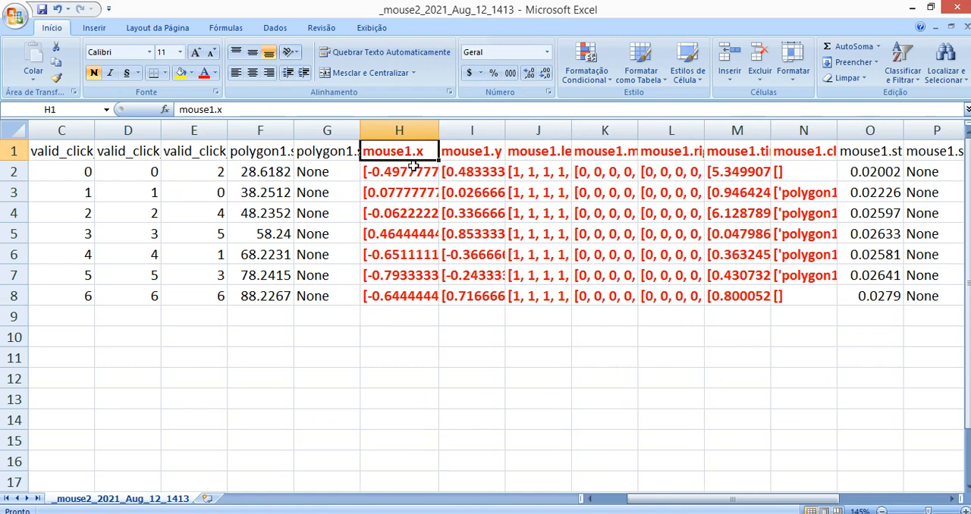
Examine the full x and y coordinate lists of the green trial in H2 and I2, leaving the cells unchanged
double_click(413, 169)
left_click_drag(185, 110, 923, 111)
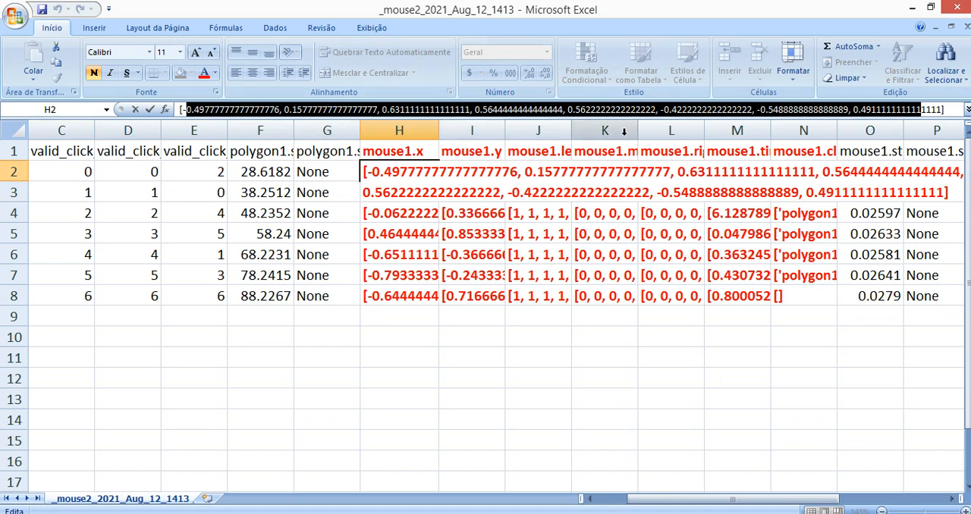
left_click(345, 186)
left_click(373, 164)
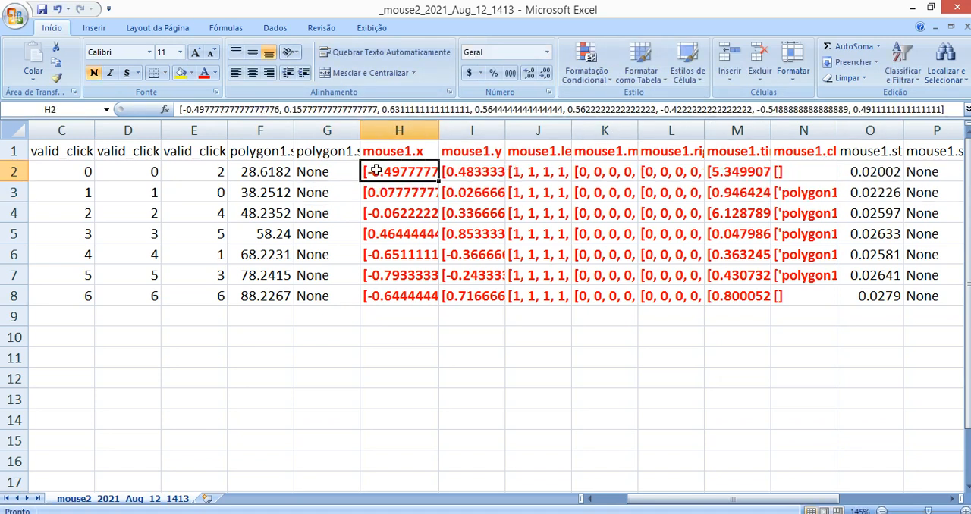
double_click(451, 172)
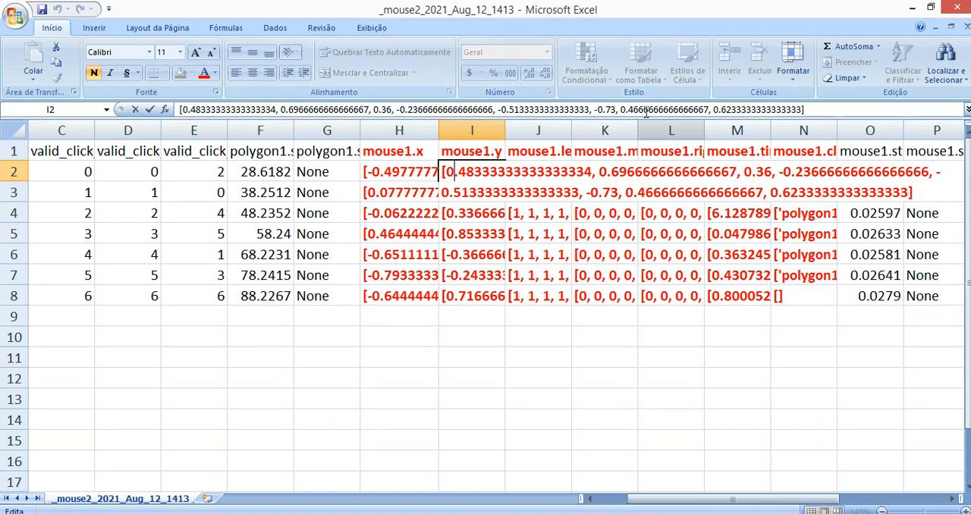
left_click(434, 234)
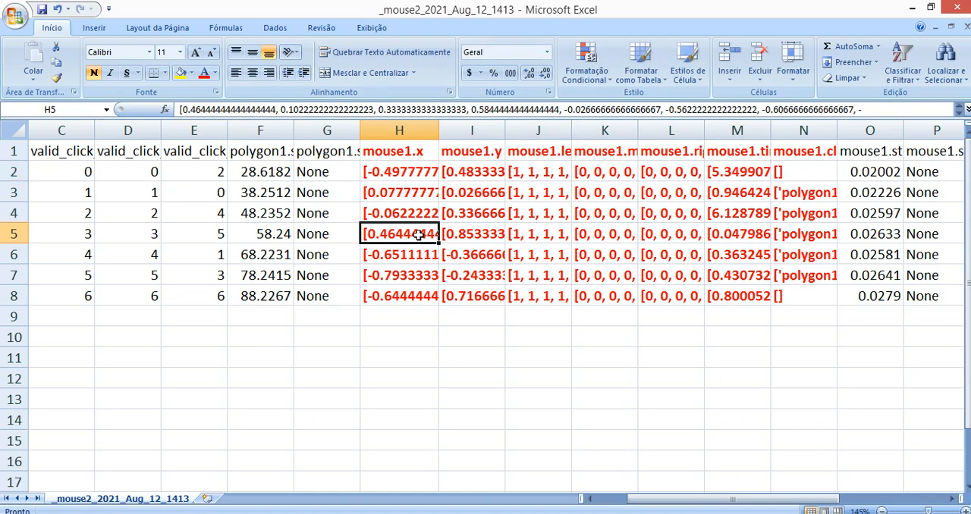
Examine the mouse1.x coordinate lists of the individual trials in column H, finishing at H2
left_click_drag(402, 173, 470, 288)
left_click(402, 192)
left_click_drag(396, 171, 416, 227)
left_click(396, 190)
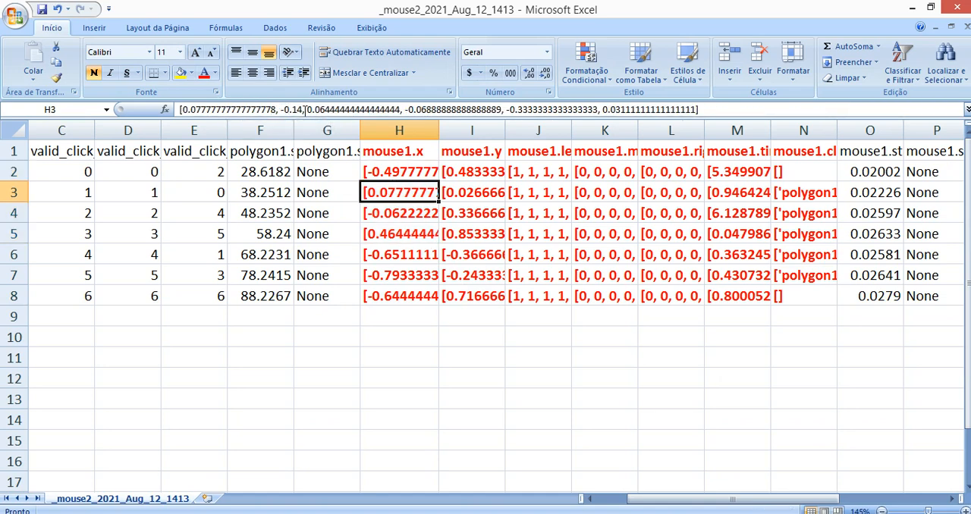
left_click(393, 213)
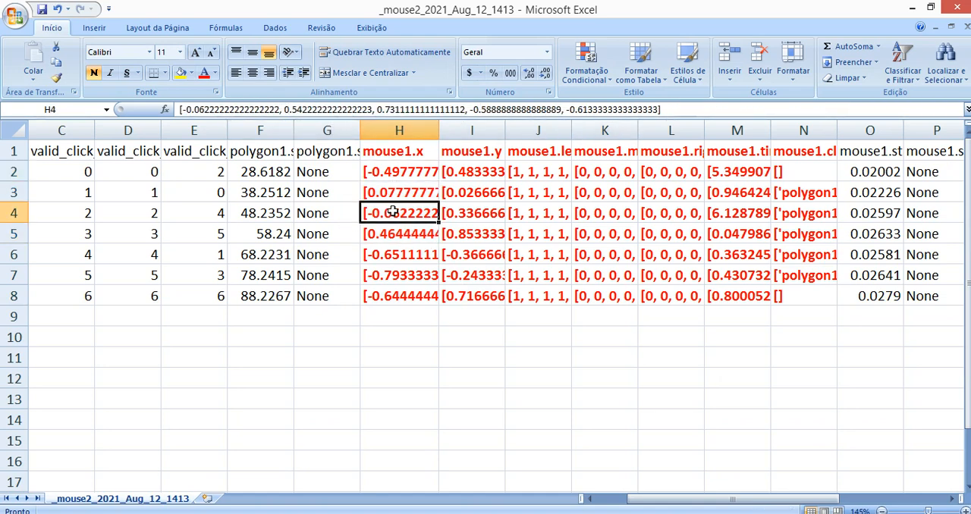
key("Down")
key("Down")
key("Down")
key("Down")
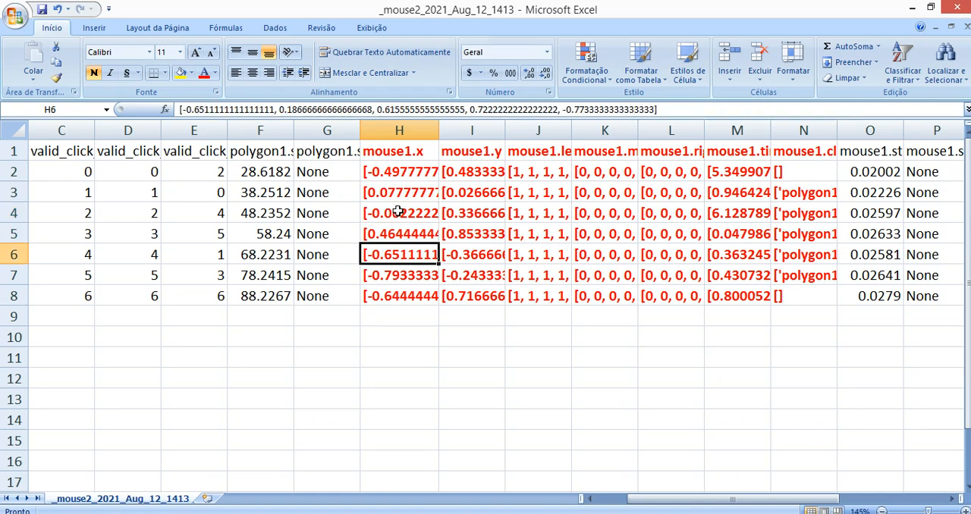
key("Up")
key("Up")
key("Up")
key("Up")
key("Up")
key("Up")
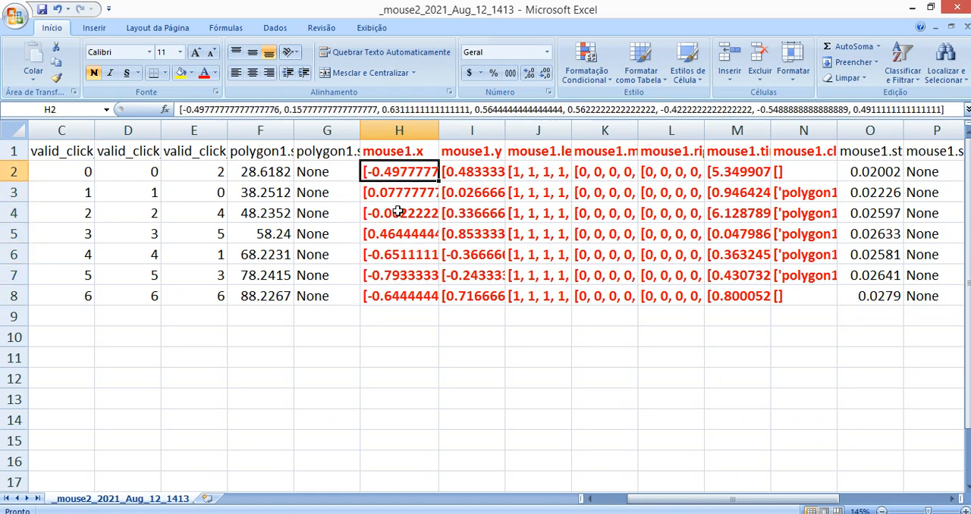
Examine the mouse1.y coordinate lists of the trials in column I, from row 2 down to row 7
key("Right")
key("Down")
key("Down")
key("Down")
key("Down")
key("Down")
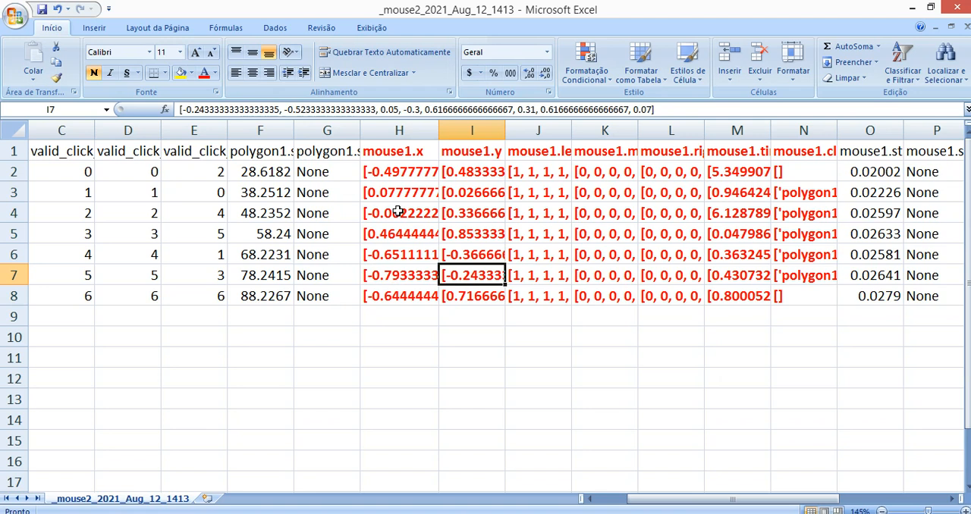
Widen the mouse1.y column and the left, middle and right button columns J to L to fit their full headers
left_click(425, 150)
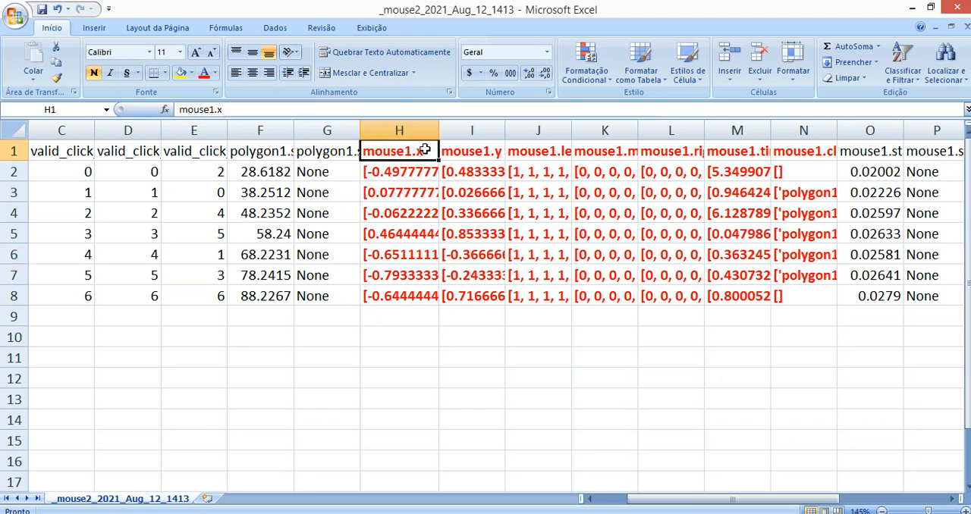
left_click_drag(510, 130, 518, 129)
left_click_drag(583, 130, 644, 133)
left_click_drag(710, 130, 770, 135)
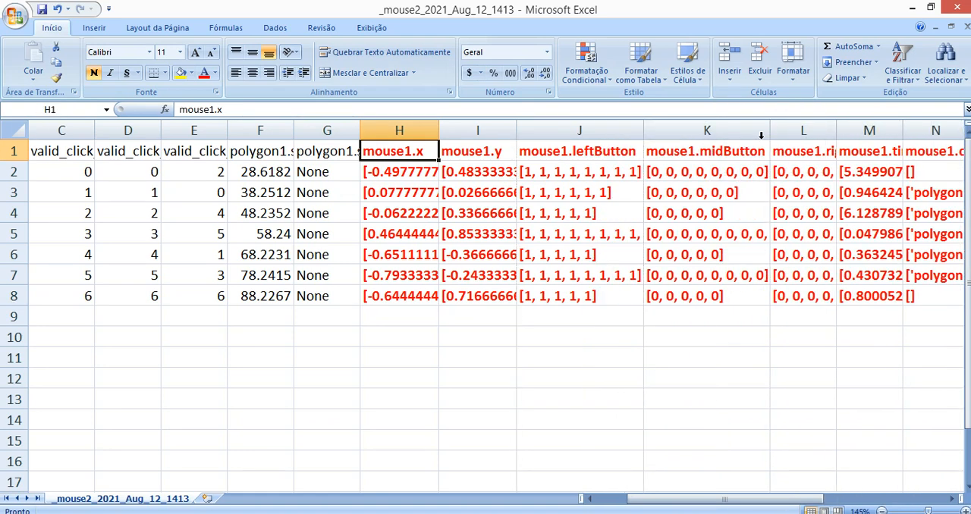
left_click_drag(837, 130, 903, 129)
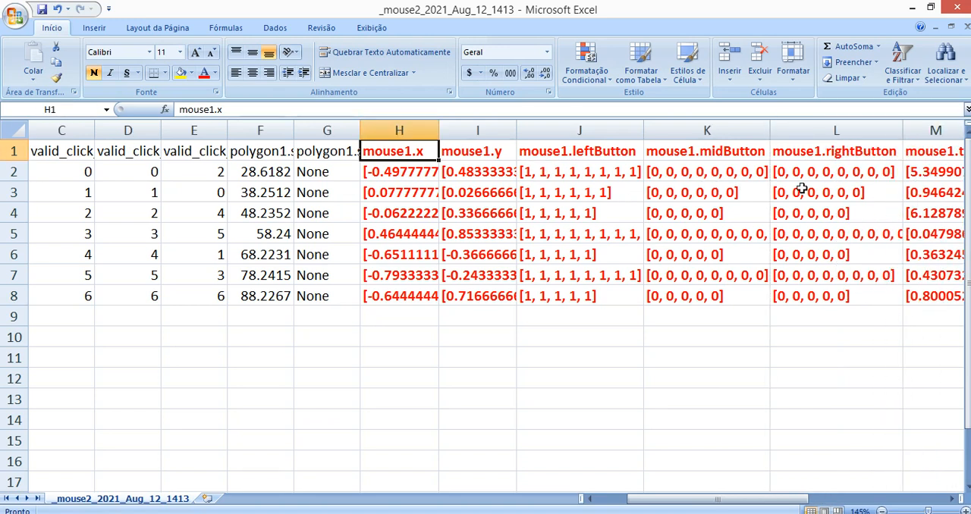
Examine the recorded button states in columns J to L, ending on the green trial's leftButton list in J2
left_click(762, 204)
key("Right")
key("Left")
key("Left")
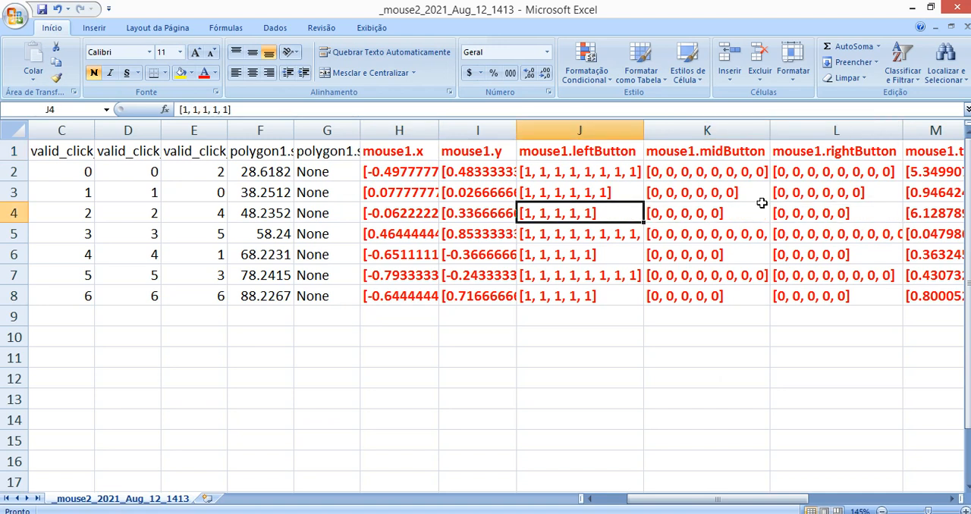
key("Up")
key("Up")
key("Up")
key("Down")
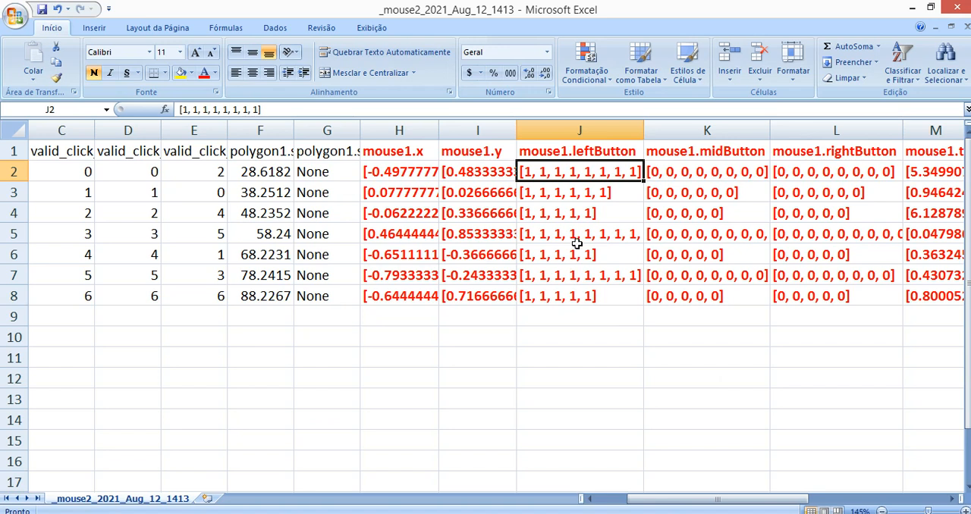
Compare the leftButton, midButton and rightButton lists in columns J to L, checking the cells K2, K5, L3 and L2
left_click(572, 218)
left_click(722, 173)
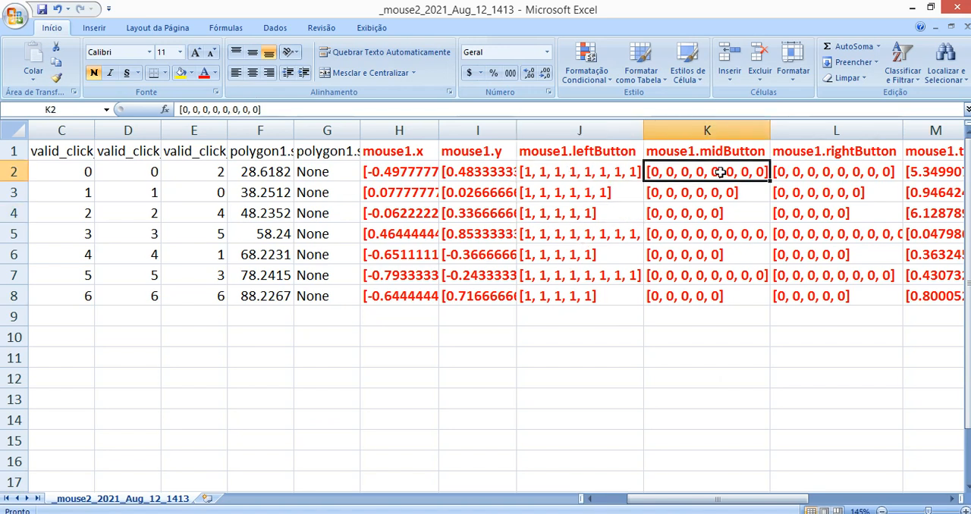
left_click(763, 235)
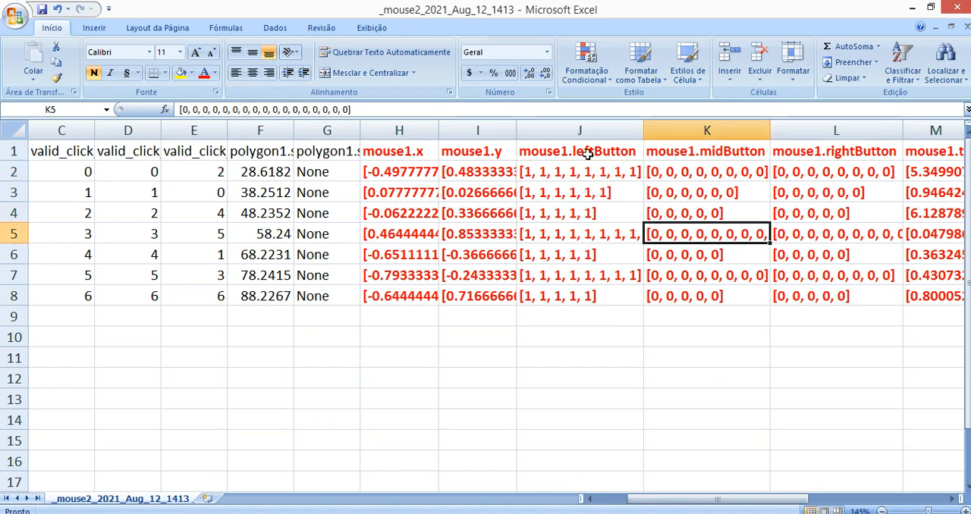
left_click_drag(589, 132, 771, 144)
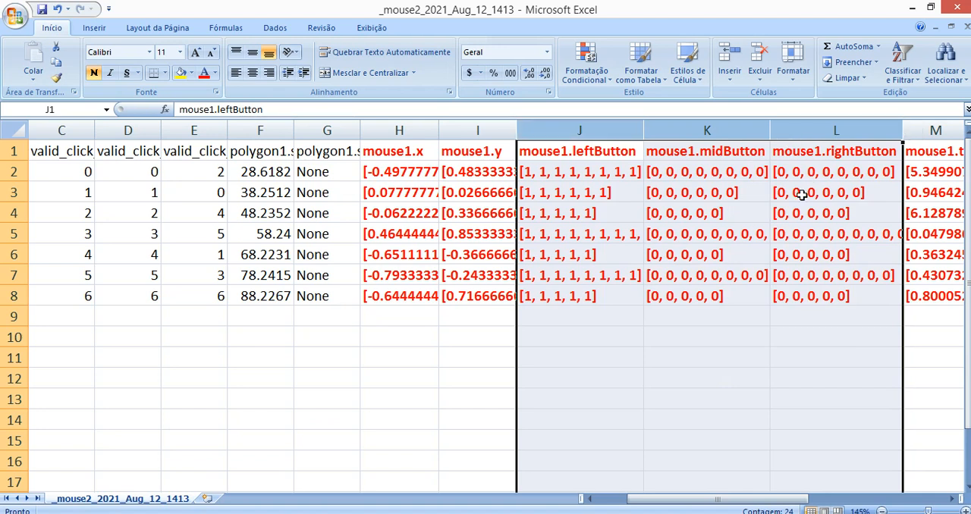
left_click(805, 197)
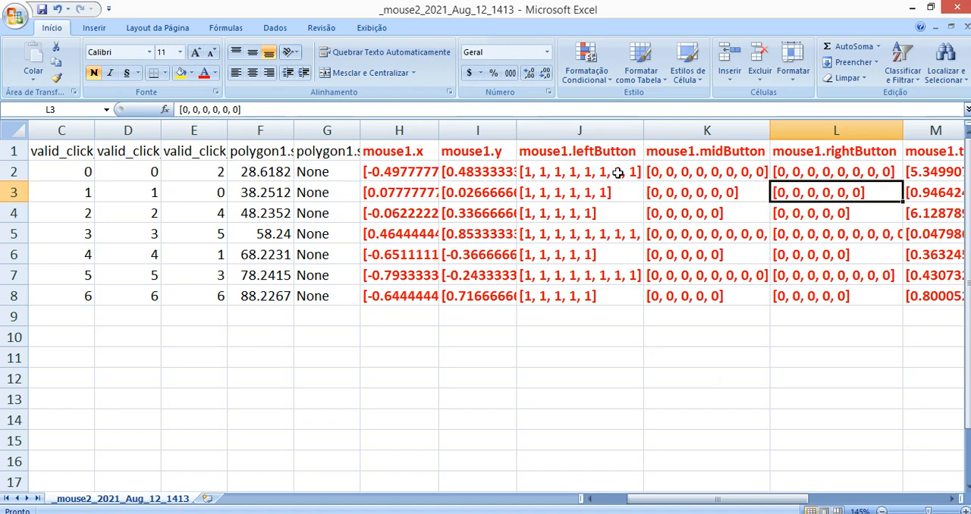
left_click_drag(604, 131, 789, 126)
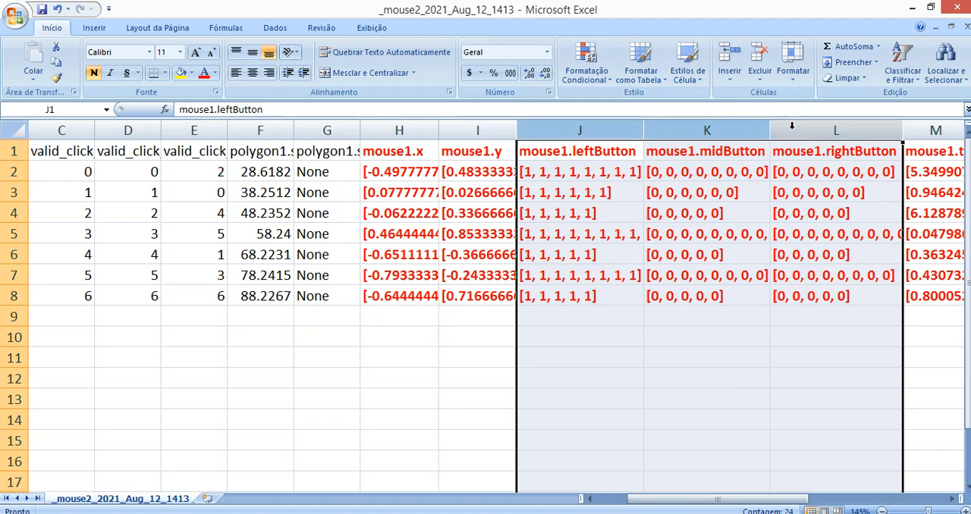
left_click(803, 170)
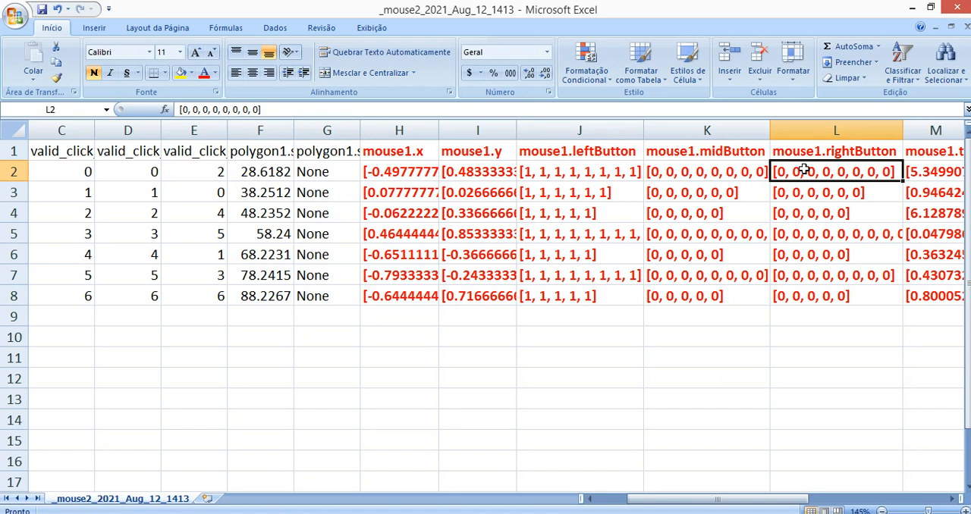
Check the mouse1 headers along row 1 up to O1 and widen the mouse1.time column M to fit its header
scroll(804, 171, "right", 1)
key("Left")
key("Up")
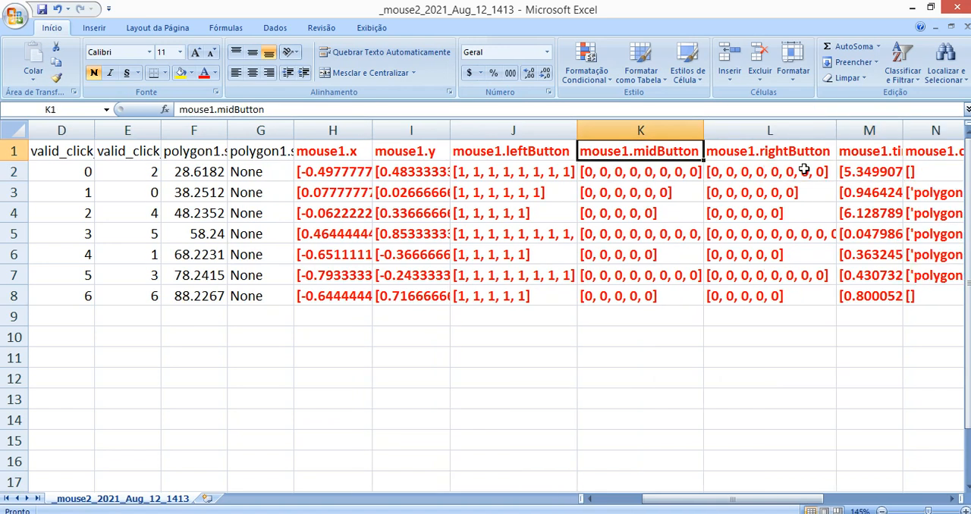
key("Left")
key("Left")
key("Right")
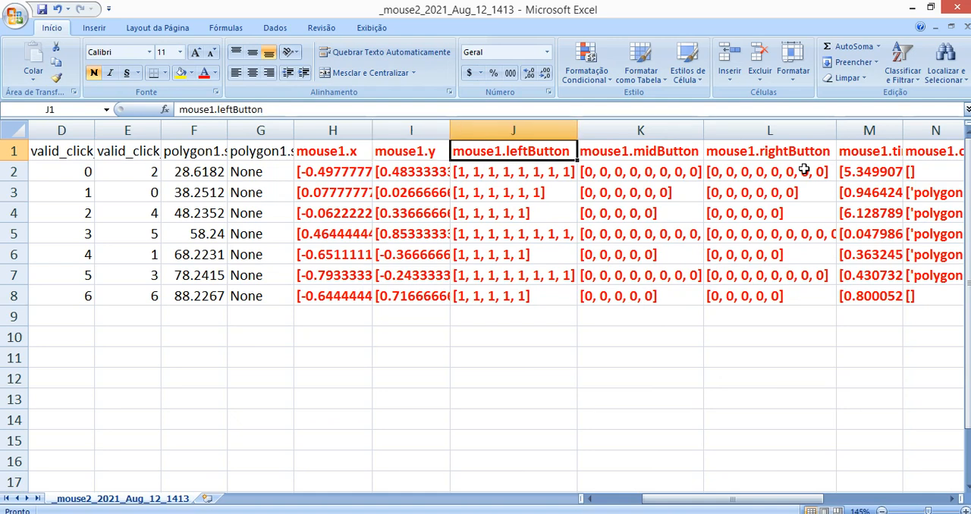
key("Right")
key("Right")
key("Right")
key("Right")
key("Right")
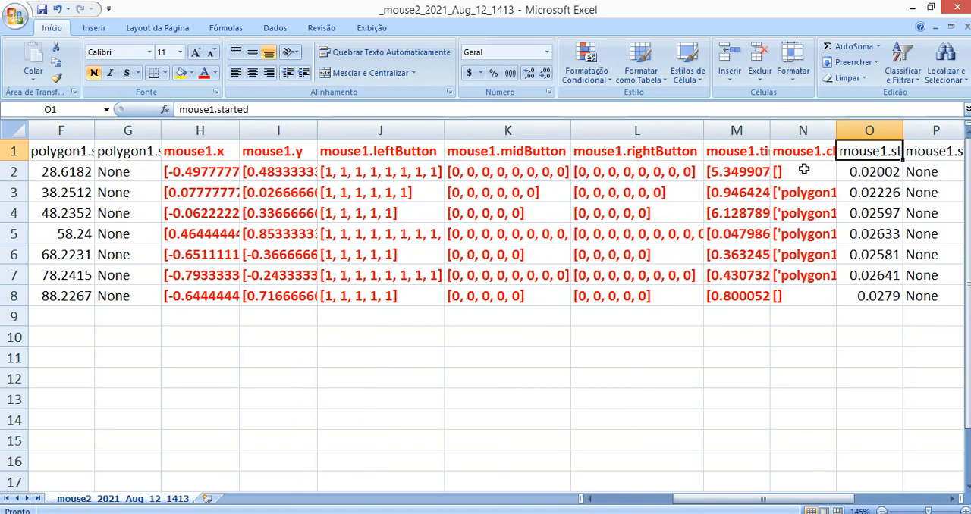
left_click_drag(742, 123, 828, 134)
Examine the mouse1.time lists in column M, comparing the trials in M2, M3 and M6
left_click(778, 186)
key("Up")
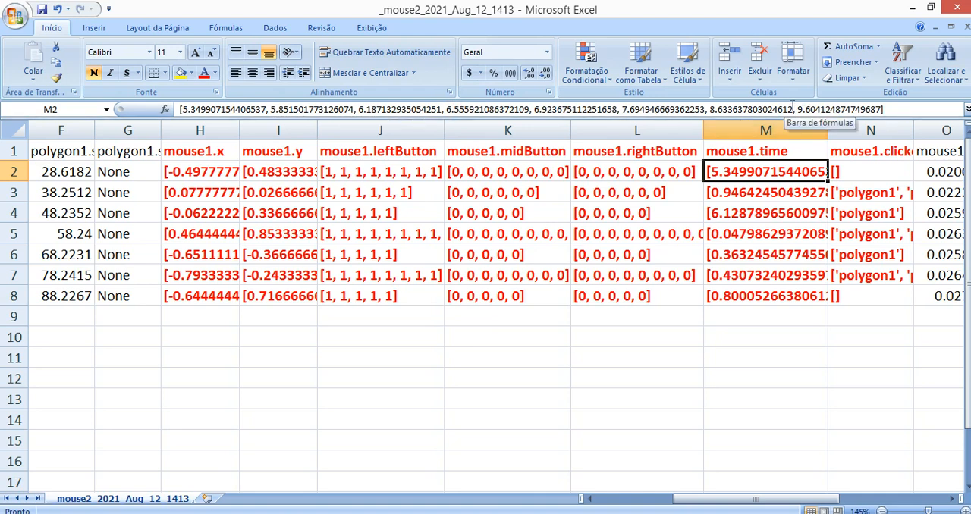
left_click_drag(814, 110, 796, 110)
left_click(759, 191)
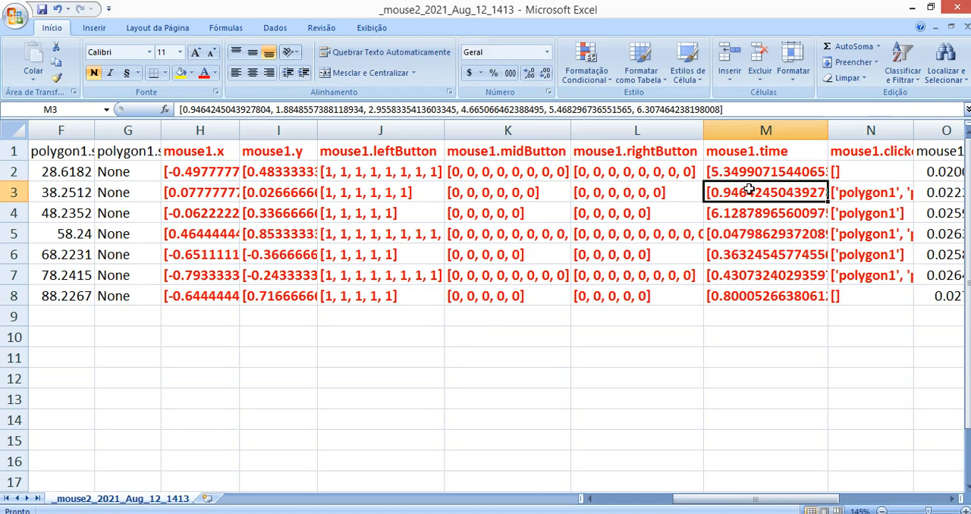
left_click(731, 167)
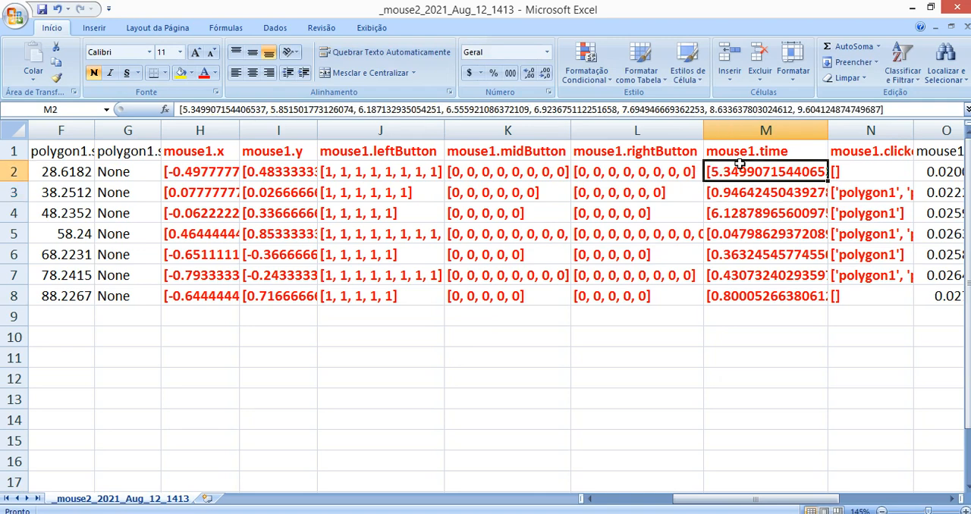
left_click(758, 190)
left_click(752, 247)
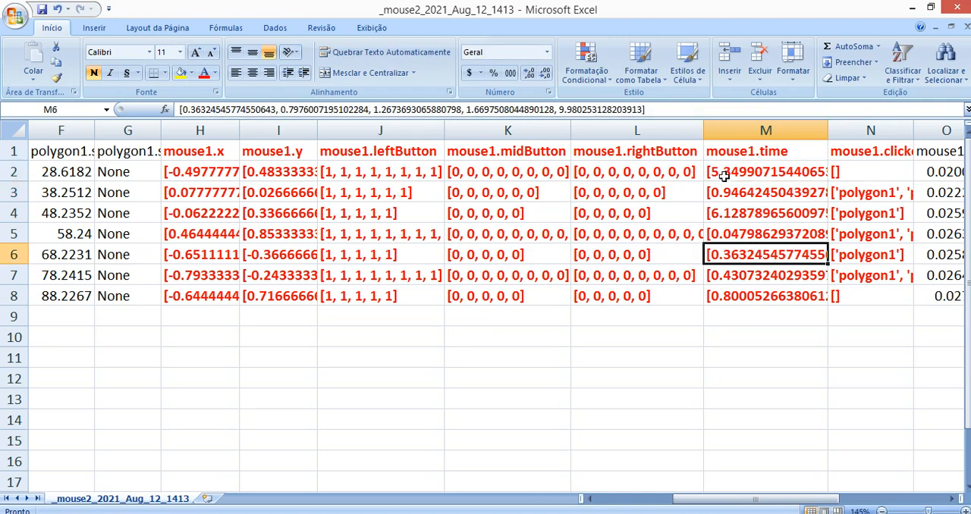
left_click(759, 171)
Select columns H to M together and compare the first trial's mouse1.x list in H2 with its times in M2
left_click_drag(758, 130, 215, 144)
left_click(210, 191)
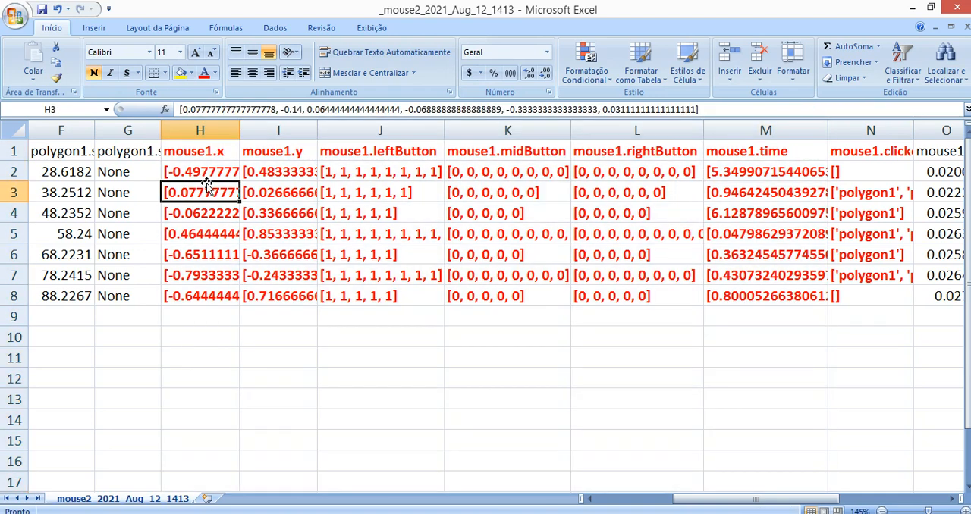
left_click(214, 175)
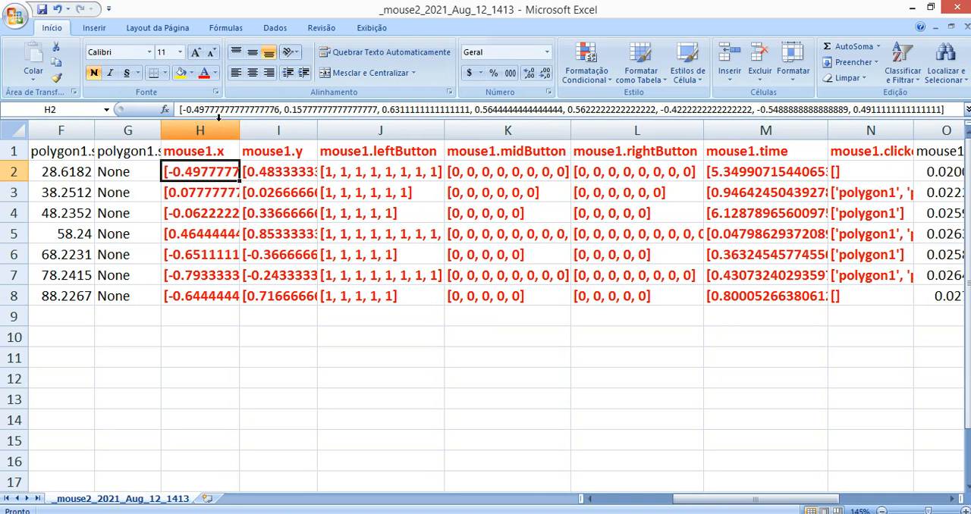
left_click(732, 168)
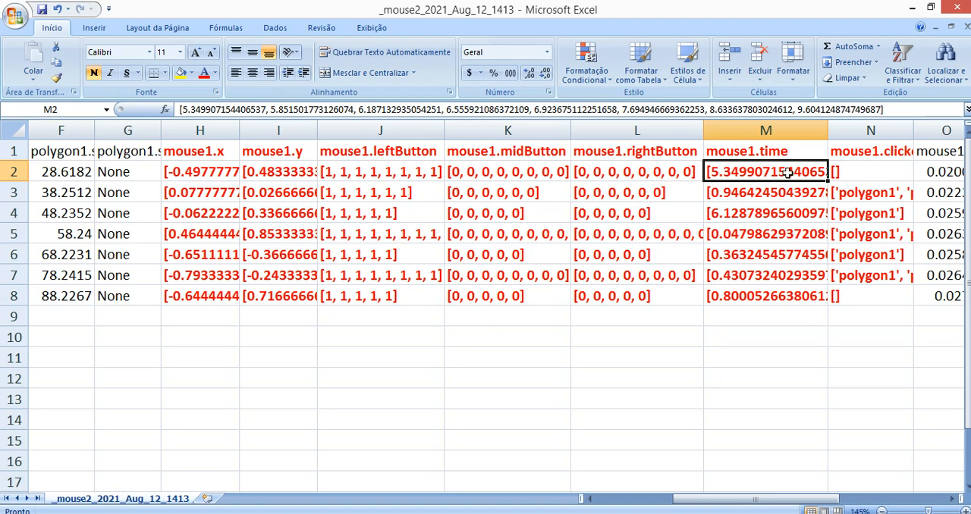
Widen the mouse1.clicked_name column N until its full header fits
left_click(955, 499)
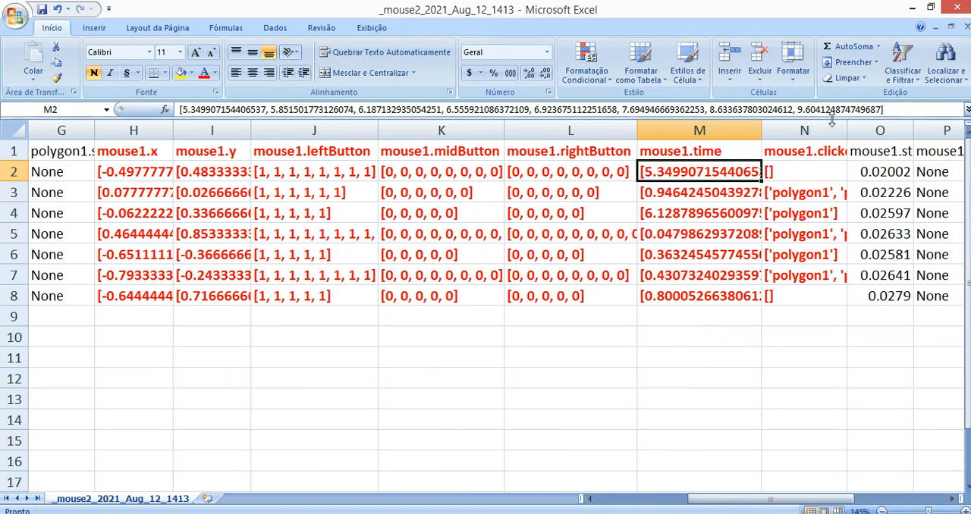
left_click_drag(846, 128, 884, 127)
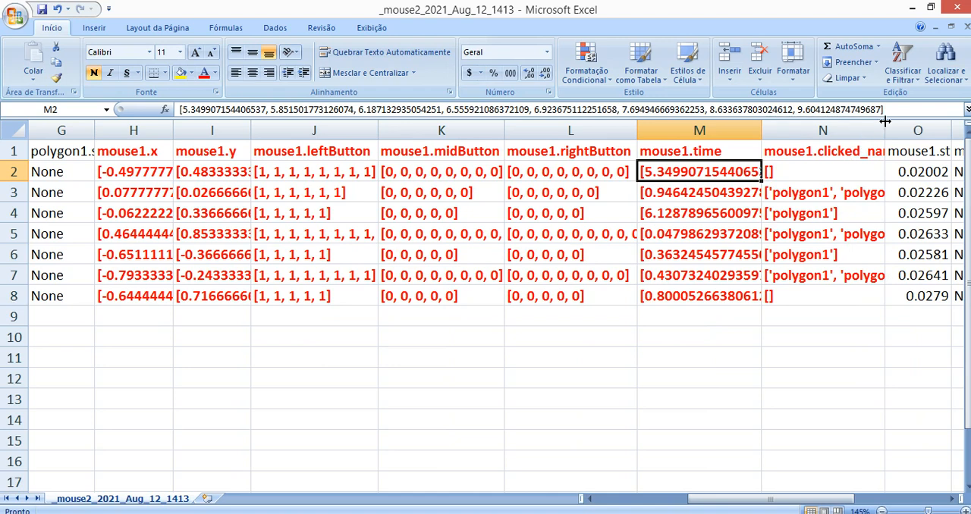
left_click(844, 151)
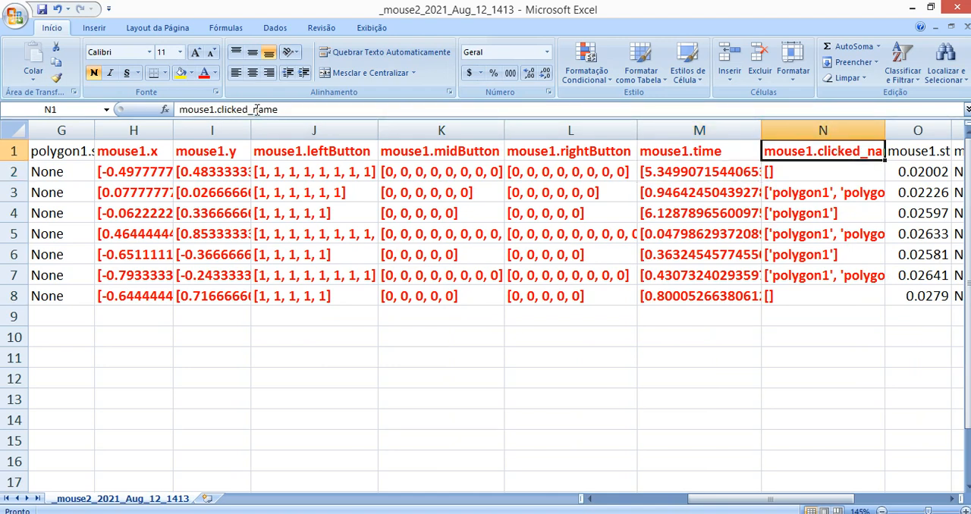
left_click(953, 500)
left_click(952, 499)
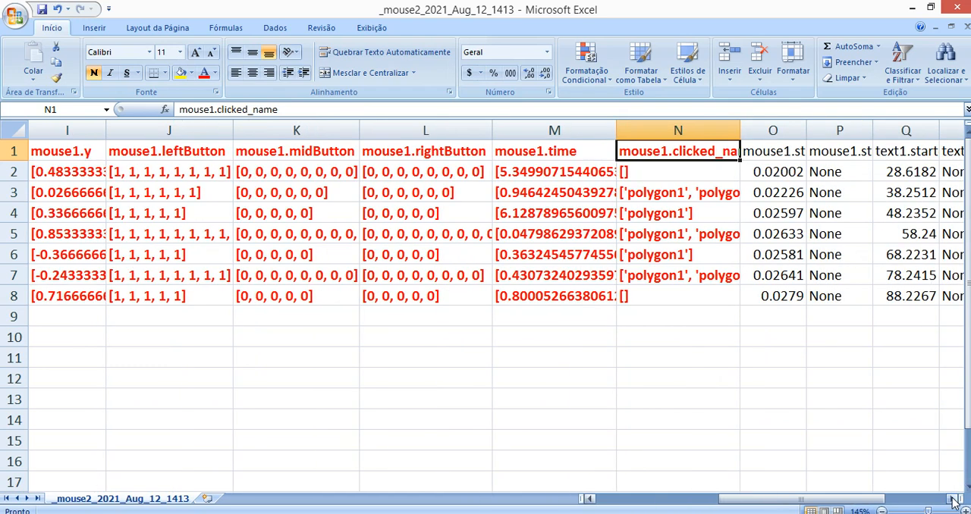
left_click(952, 499)
left_click(628, 176)
left_click_drag(662, 131, 850, 131)
Examine the mouse1.clicked_name lists from N2 to N8, and highlight the mouse1.time column M
left_click(622, 194)
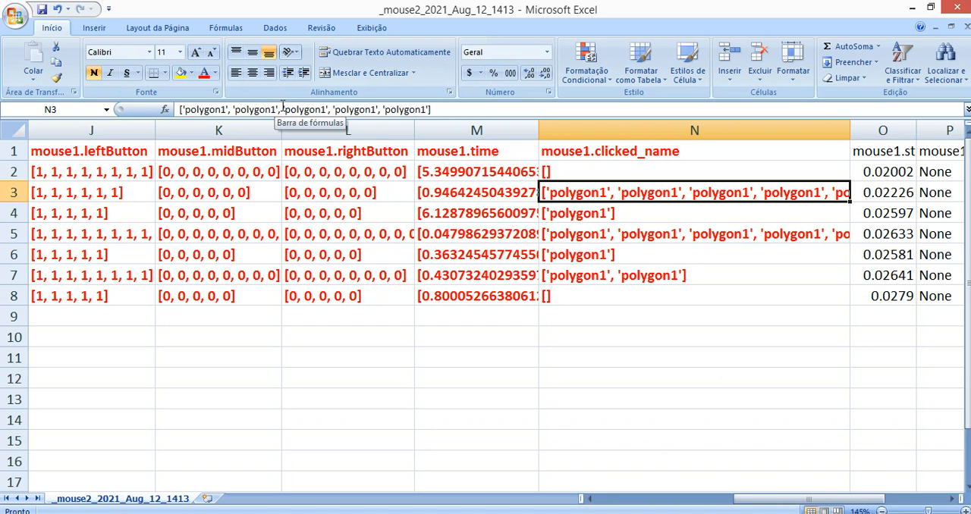
key("Down")
key("Down")
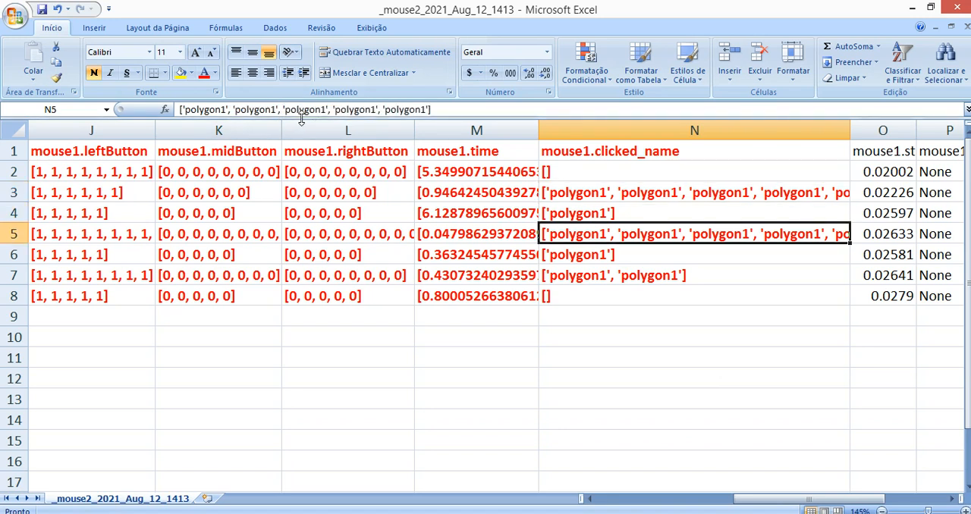
left_click(593, 296)
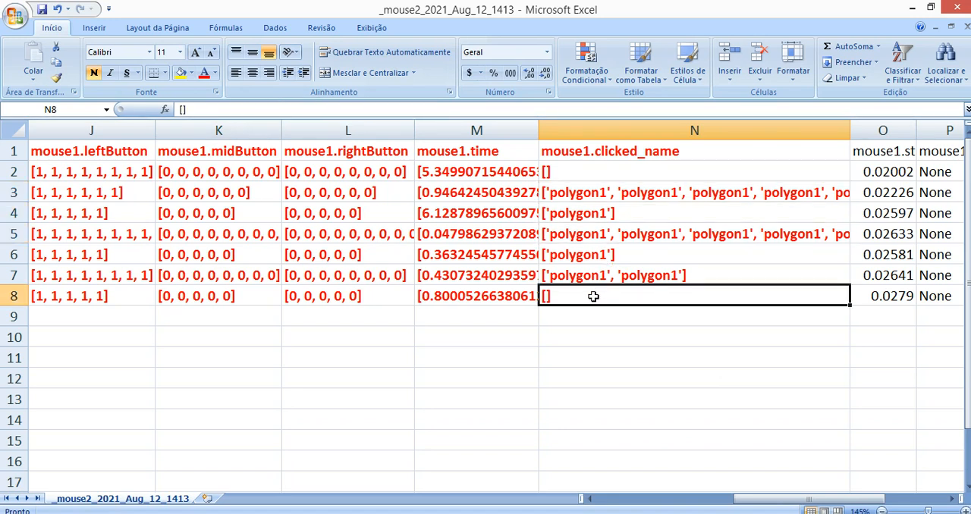
left_click_drag(604, 172, 609, 292)
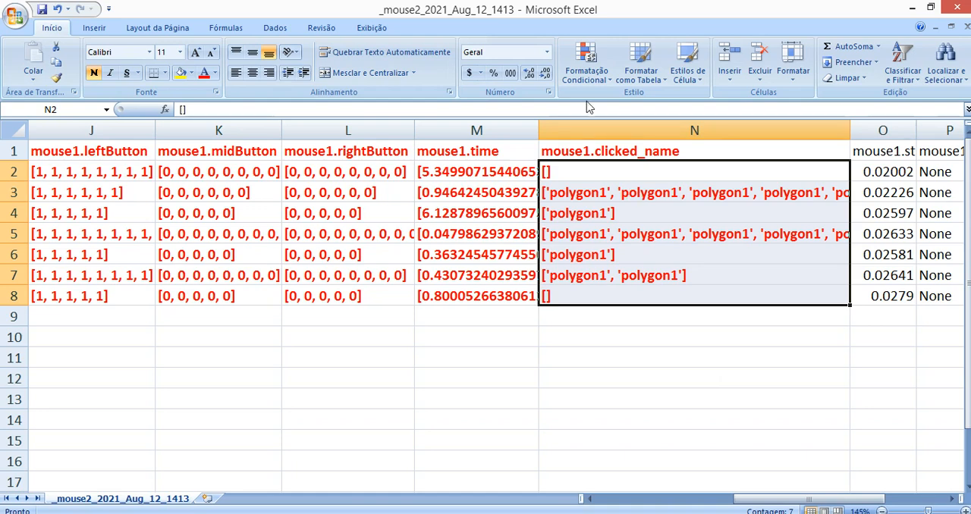
left_click(509, 226)
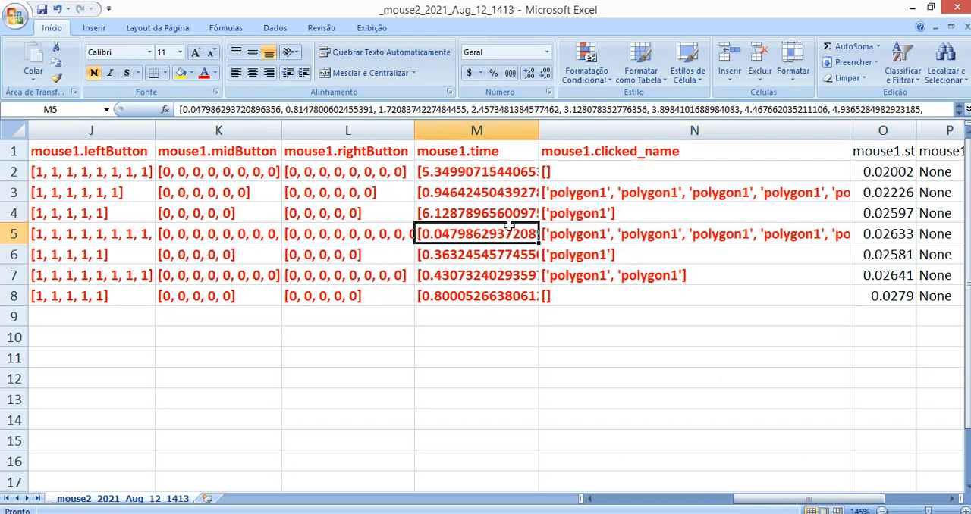
left_click(470, 131)
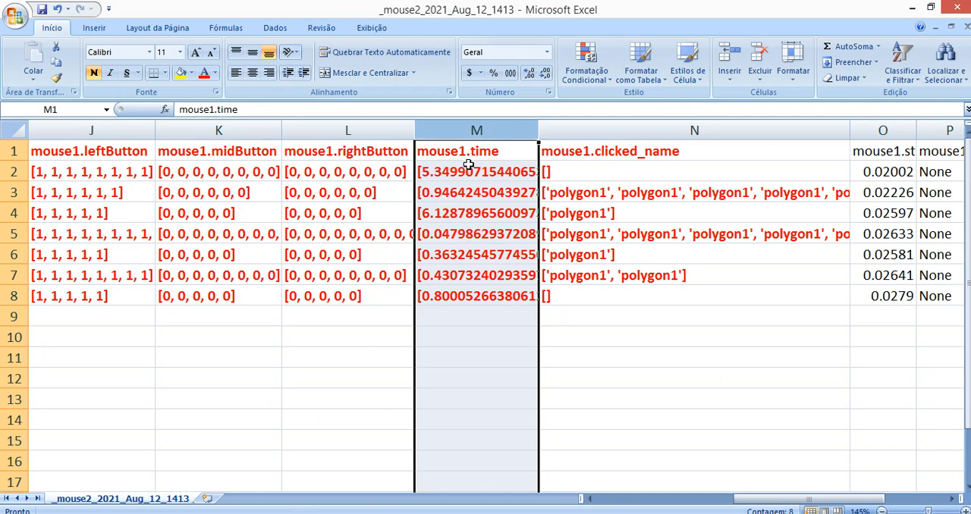
Switch to PsychoPy Builder, open the mouse1 component's properties beside its timeline, and review the Time relative to options
mouse_move(353, 502)
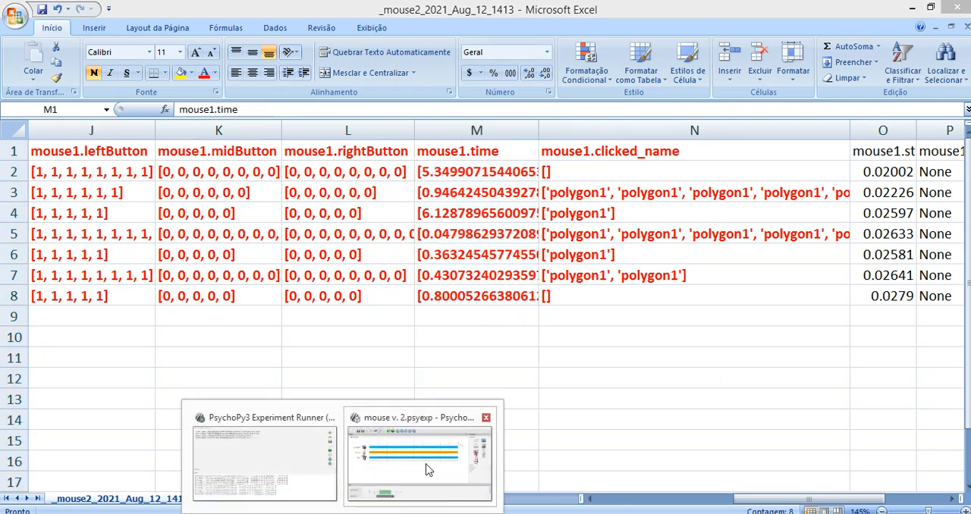
left_click(427, 464)
left_click(111, 189)
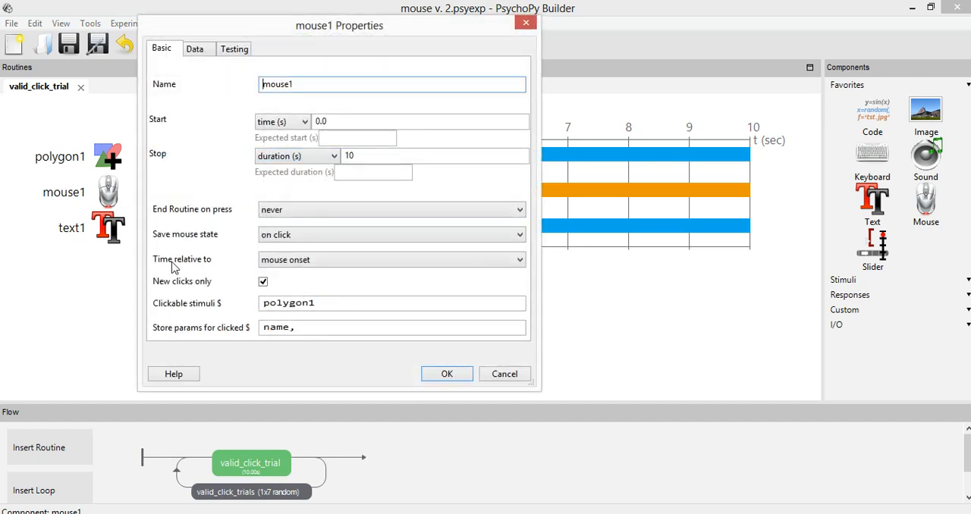
left_click(317, 261)
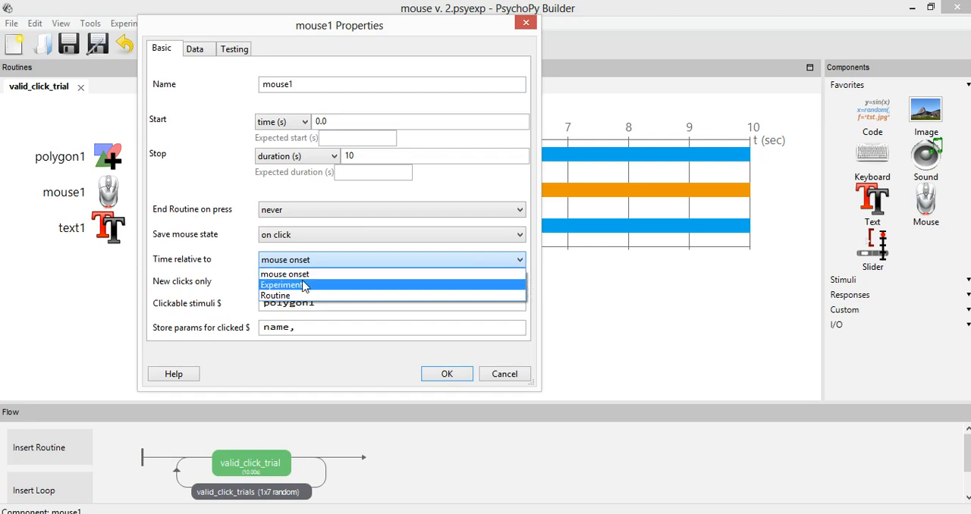
left_click(392, 32)
left_click_drag(361, 38, 602, 167)
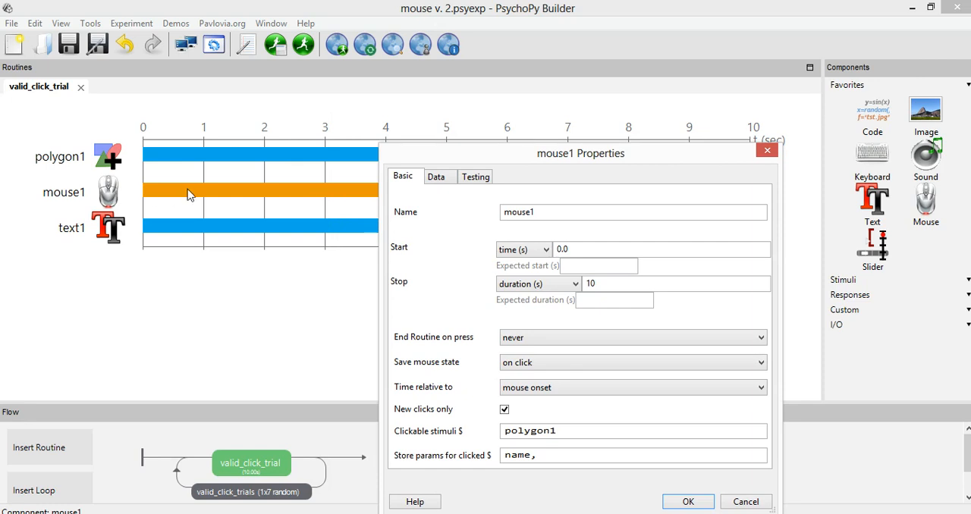
left_click_drag(521, 146, 459, 64)
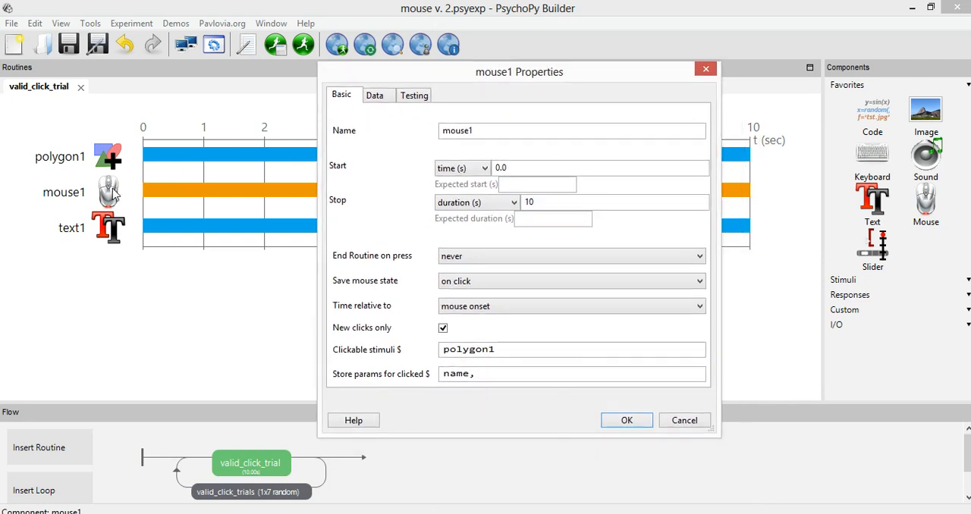
left_click(498, 308)
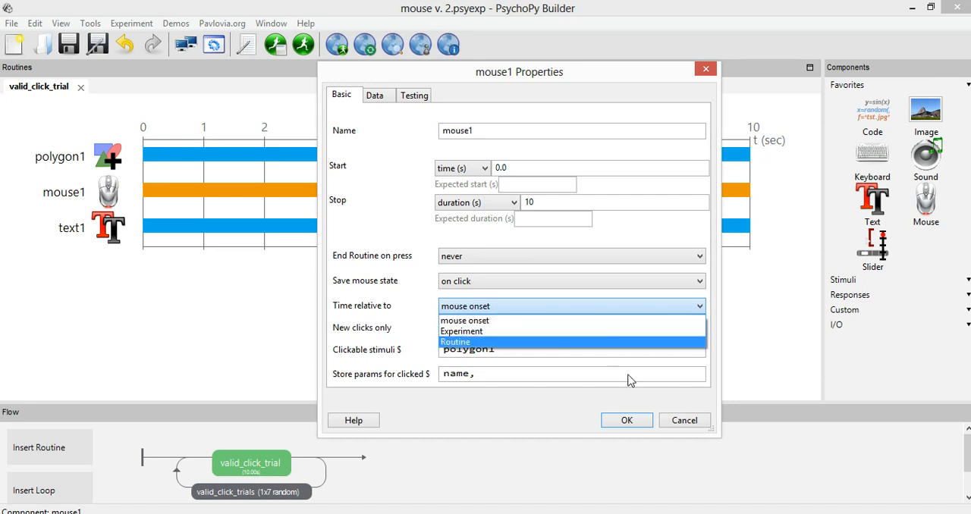
left_click(683, 418)
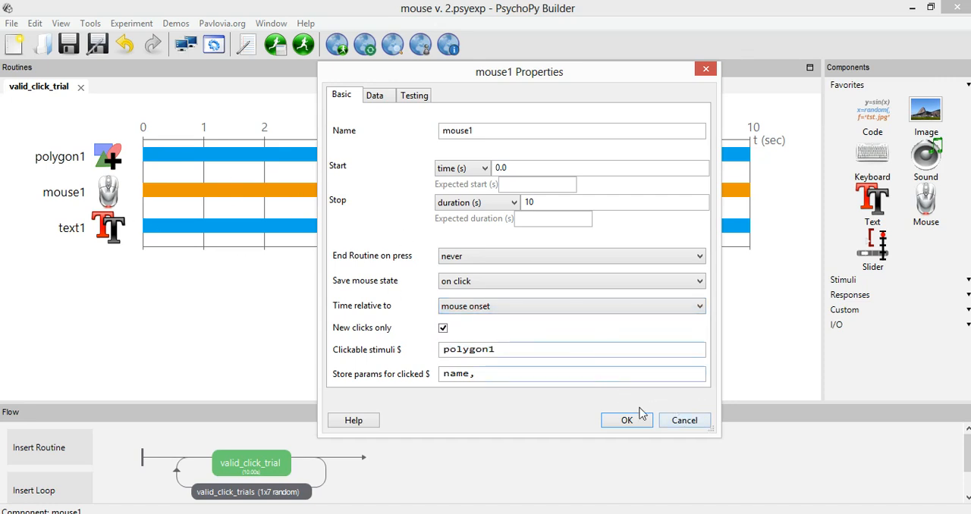
Set the mouse1 component's start time to 2 s and apply the properties
left_click_drag(533, 167, 420, 179)
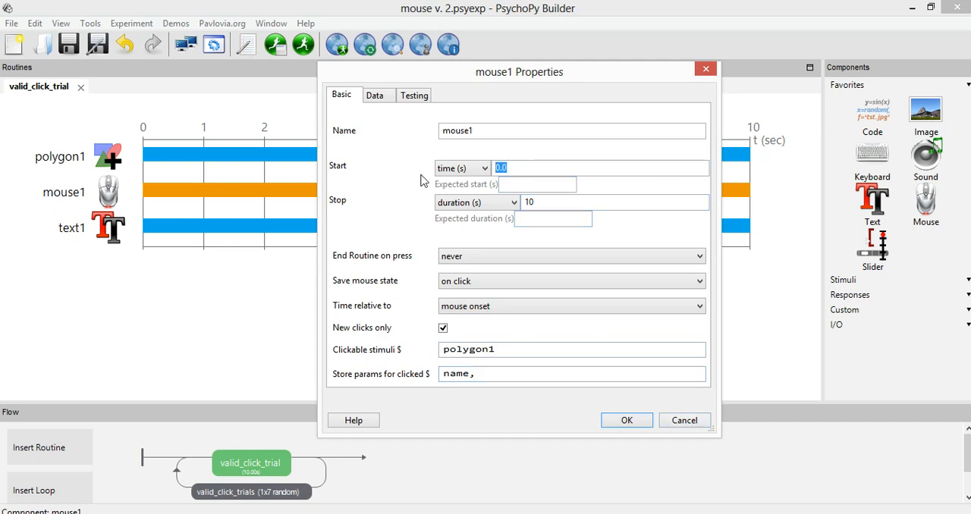
type("2")
key("Return")
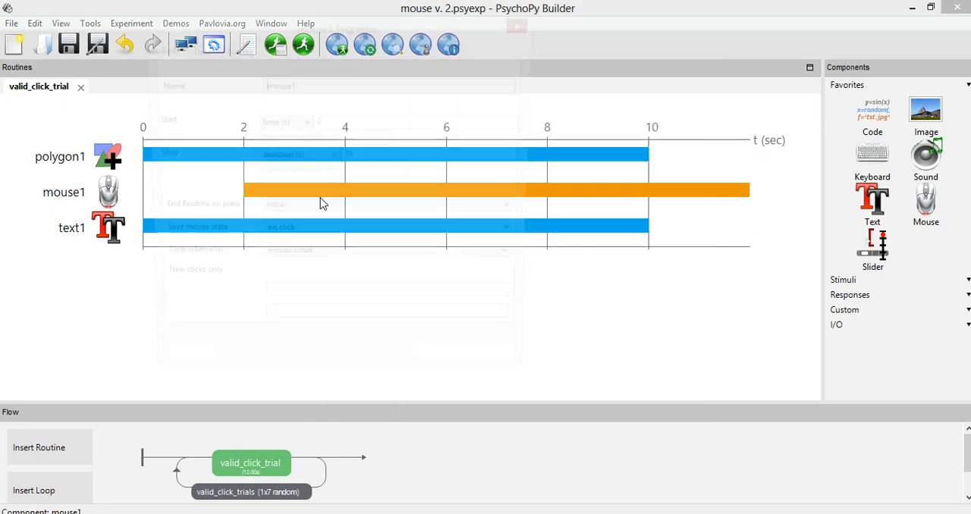
Set the mouse1 component's stop duration to 8 s and apply the properties
left_click(266, 195)
left_click_drag(359, 157, 236, 144)
type("8")
key("Return")
Set mouse1's Time relative to option to Routine, keeping the timeline visible beside the properties, and apply the change
left_click(117, 198)
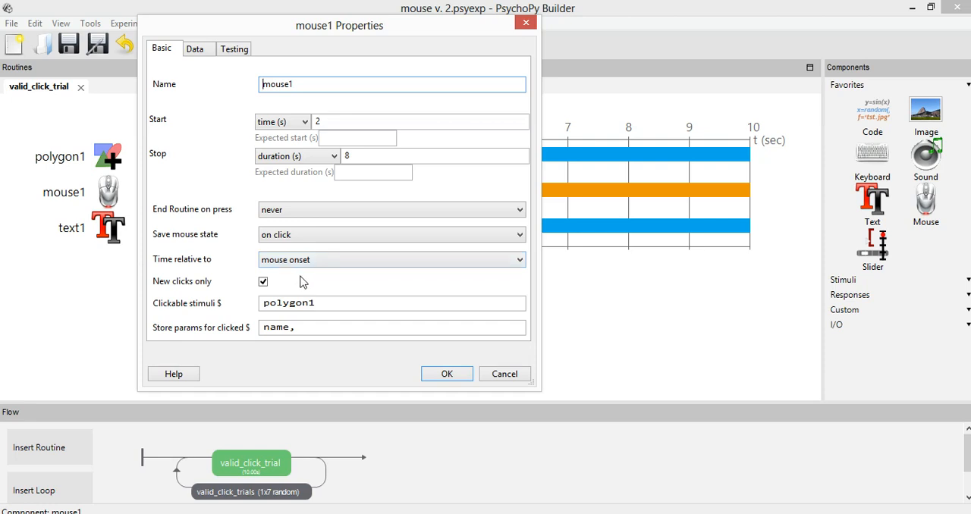
left_click_drag(315, 38, 512, 74)
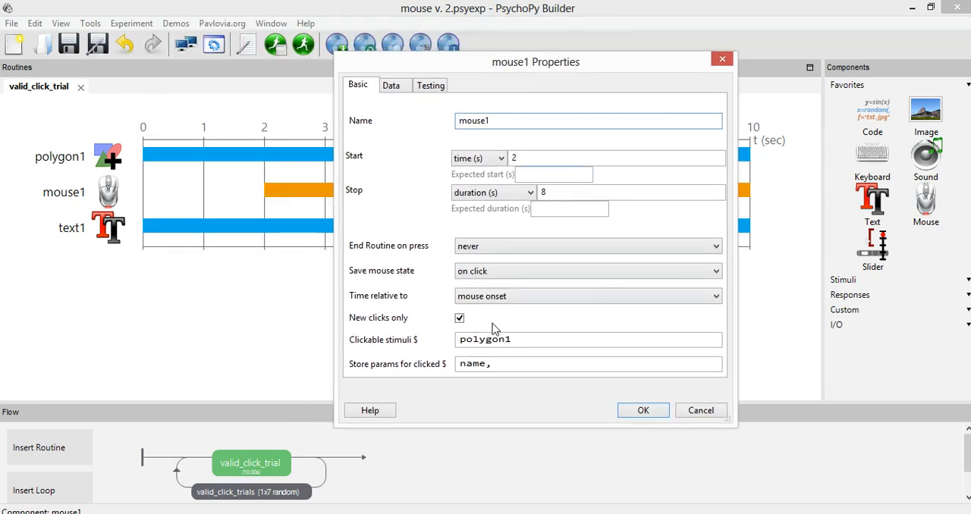
left_click(505, 302)
left_click(502, 331)
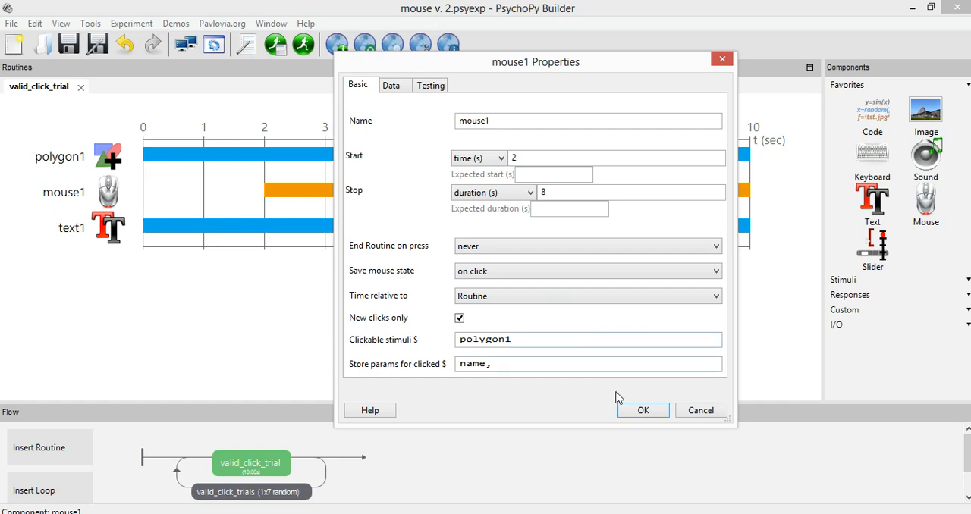
left_click(646, 409)
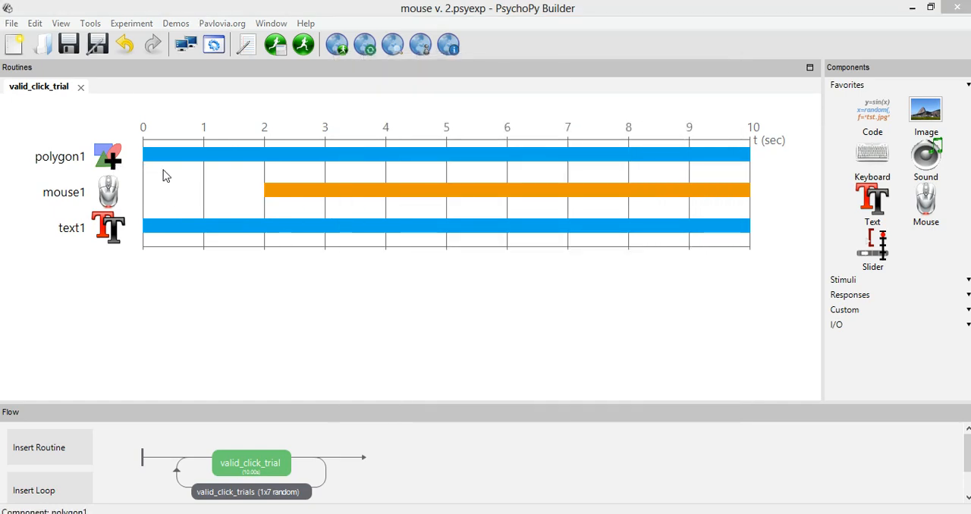
Set the polygon1 component's start time to 2 s and its duration to 8 s
left_click(112, 167)
double_click(280, 121)
type("2")
double_click(307, 156)
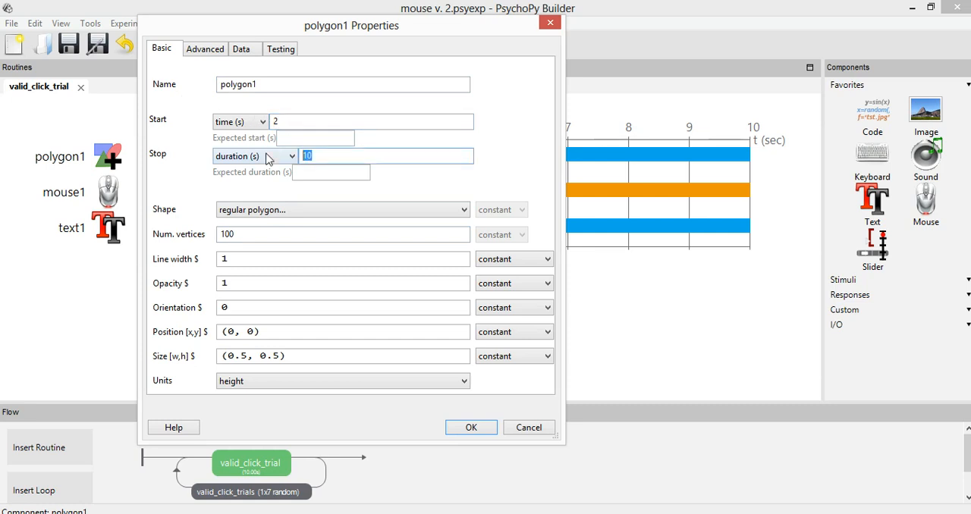
type("8")
key("Return")
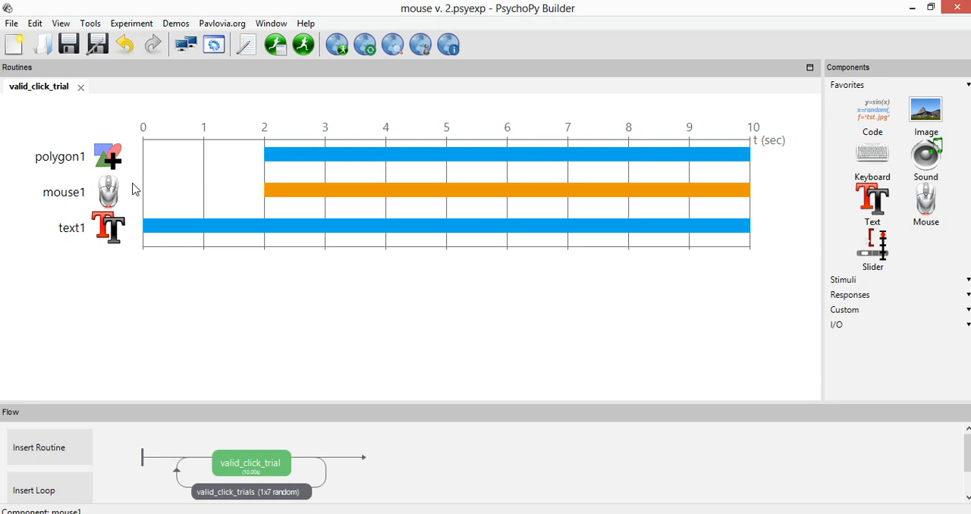
Review the Time relative to options in mouse1's properties, including Routine, and close them without applying anything
left_click(109, 199)
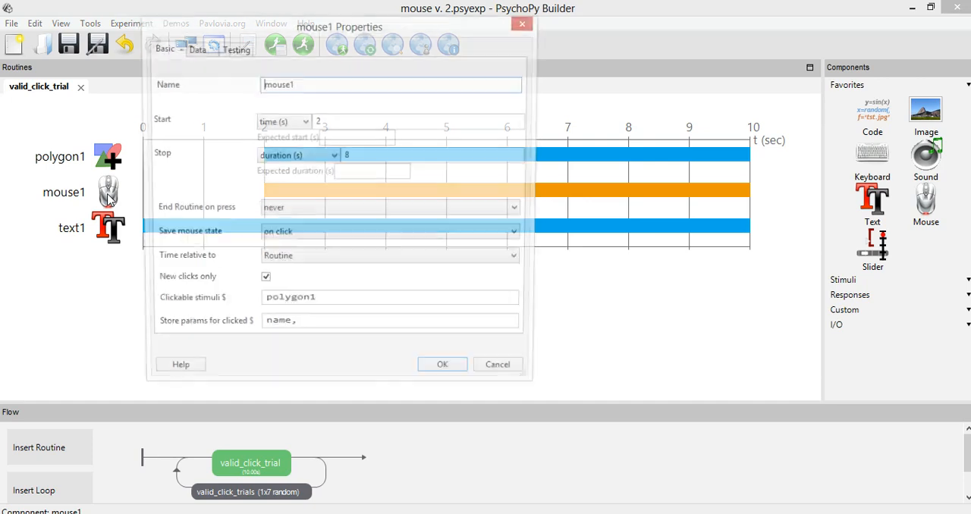
left_click(271, 264)
left_click(282, 296)
left_click(506, 373)
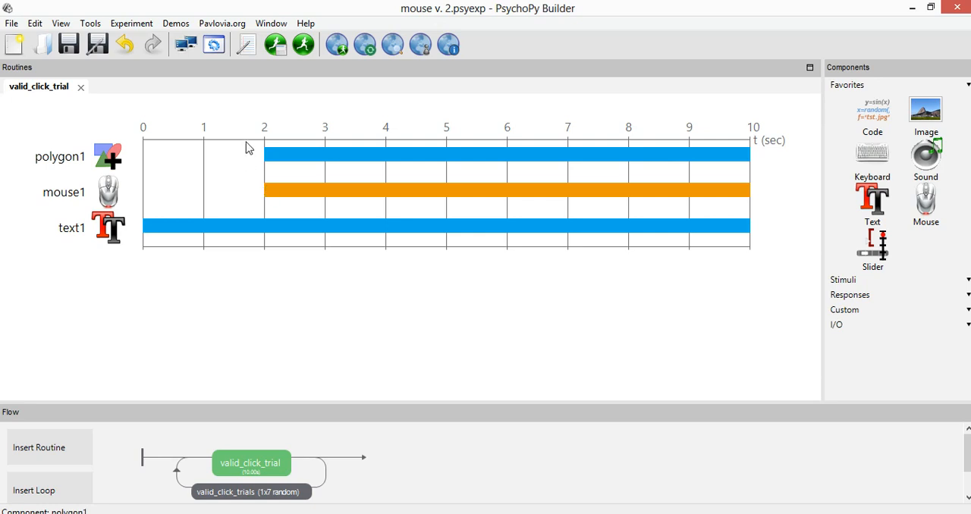
Set the mouse1 component's start time to 0 s and its duration to 10 s
double_click(120, 194)
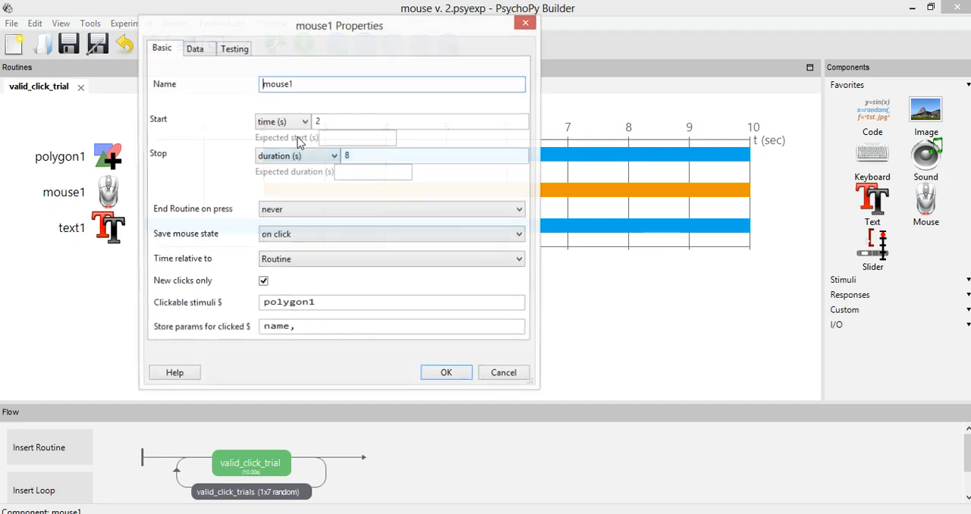
type("0")
double_click(392, 156)
type("1")
key("Return")
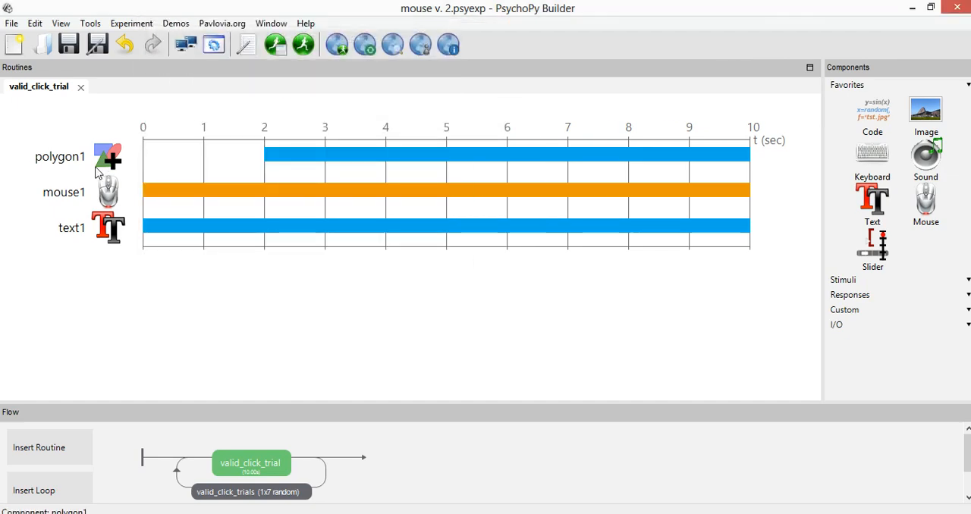
Set the polygon1 component's start time to 0 s and its duration to 10 s
double_click(109, 163)
double_click(317, 122)
type("0")
key("Tab")
type("10")
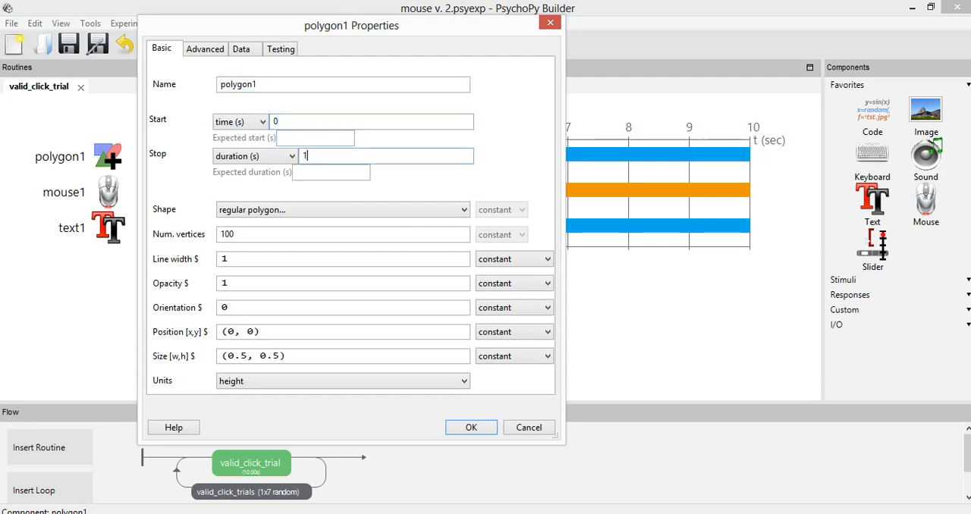
key("Return")
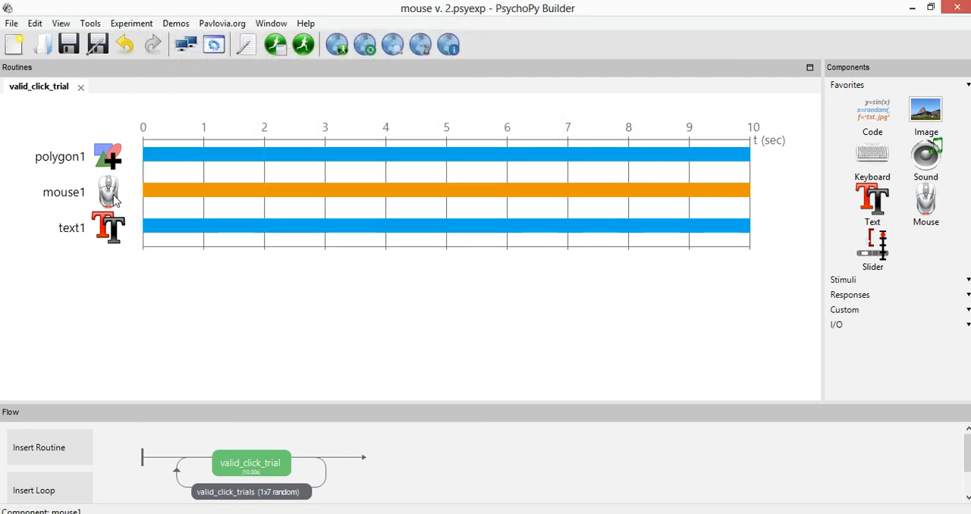
Set mouse1 to save the mouse state every frame with time relative to mouse onset, and apply the properties
left_click(114, 199)
left_click(283, 235)
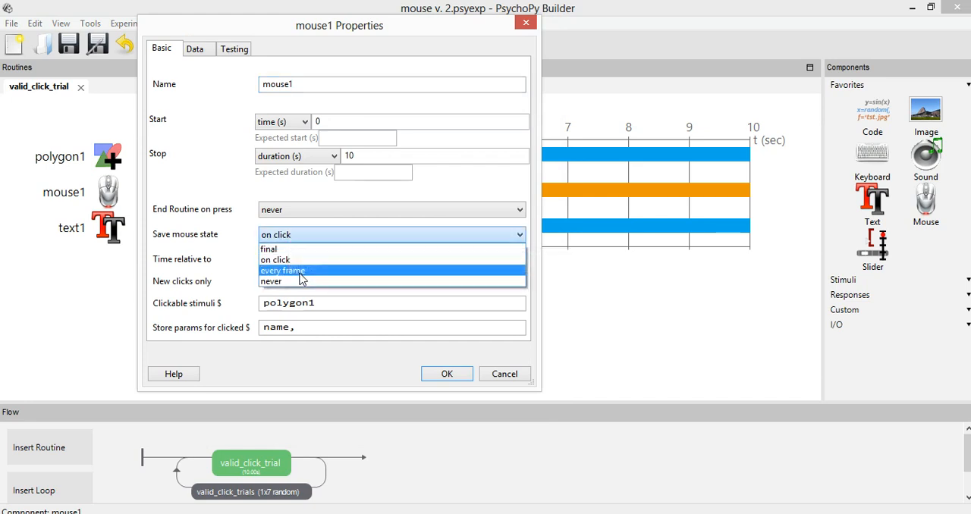
left_click(297, 273)
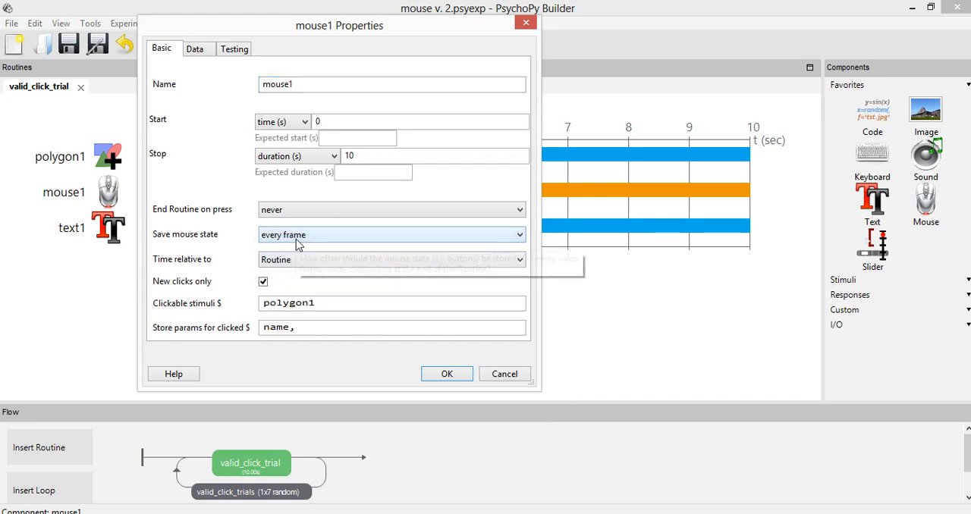
left_click(296, 262)
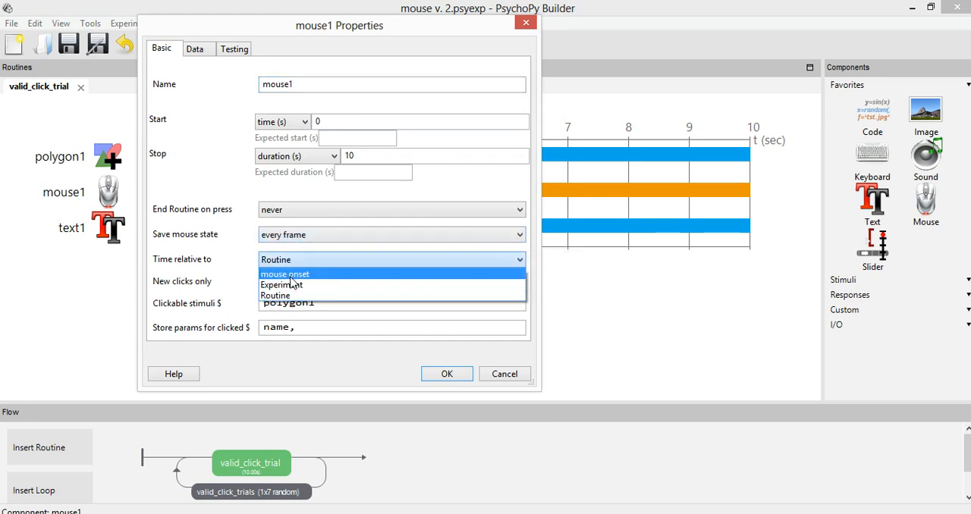
left_click(291, 275)
left_click(446, 373)
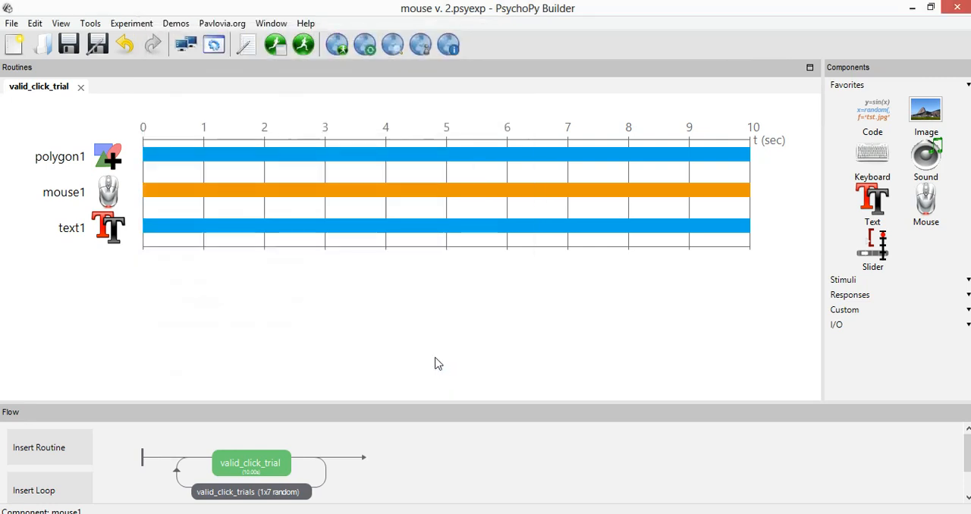
Save and run the experiment, and make a mouse response on the black background outside the circle
left_click(74, 47)
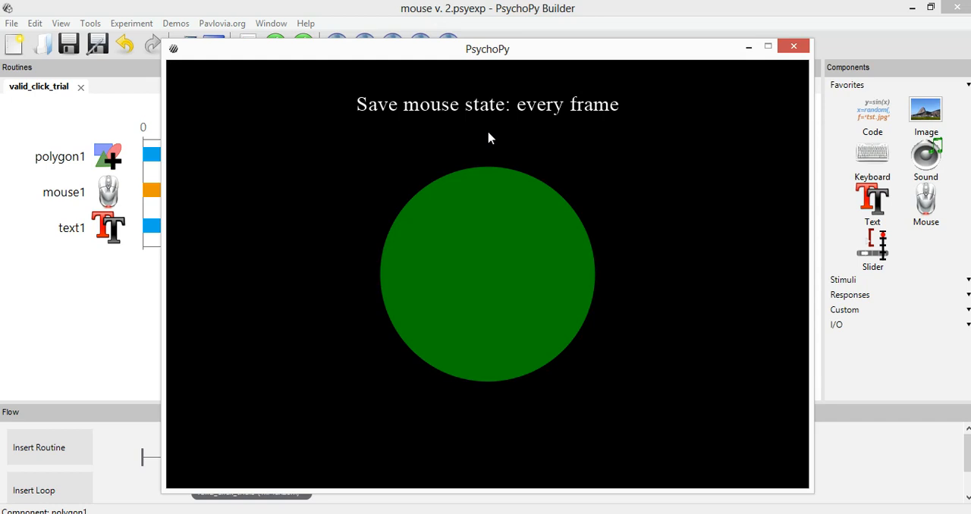
left_click(190, 307)
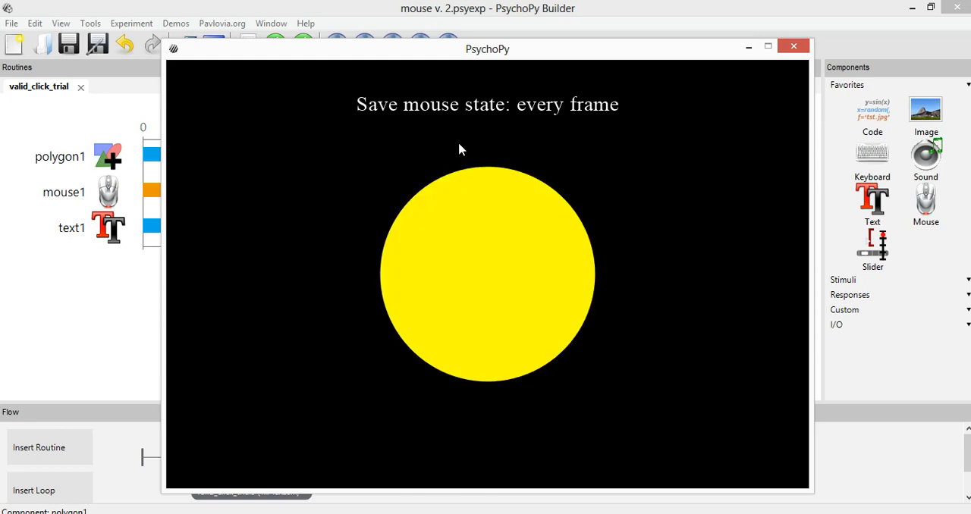
Complete the experiment run and open the CSV file _mouse2_2021_Aug_12_1421 from the data folder
left_click(487, 198)
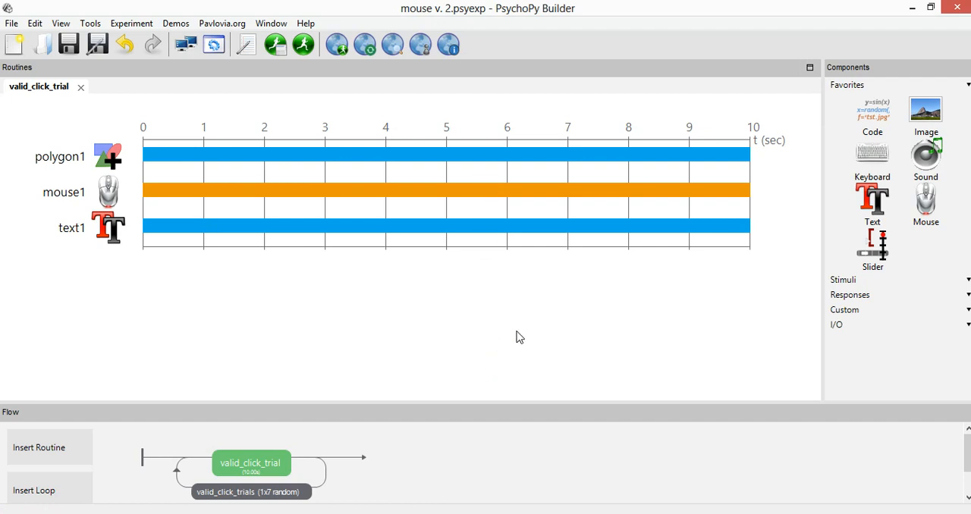
left_click(154, 504)
left_click(412, 386)
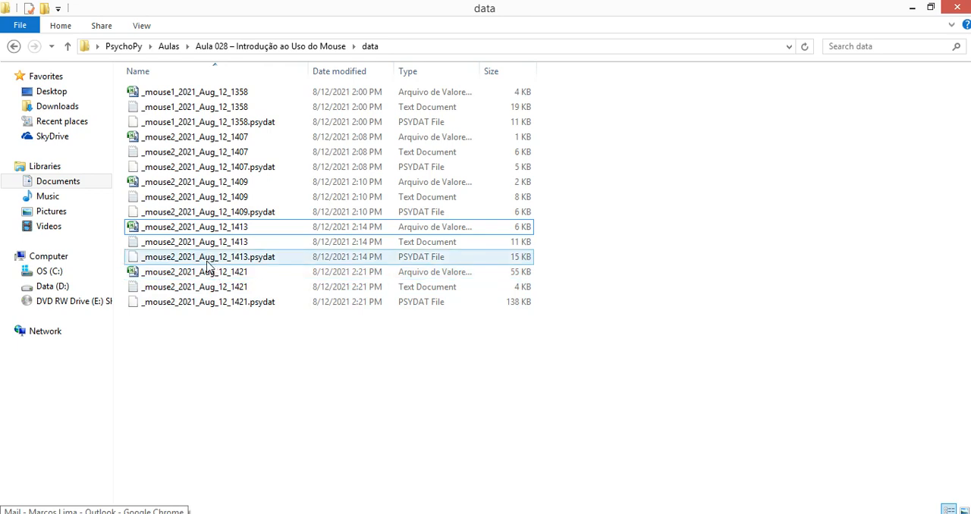
left_click(261, 271)
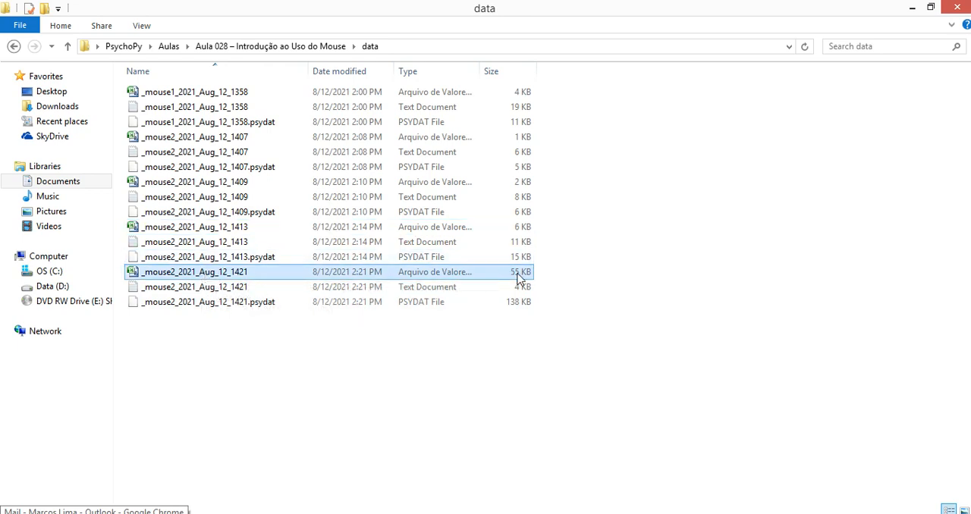
double_click(244, 275)
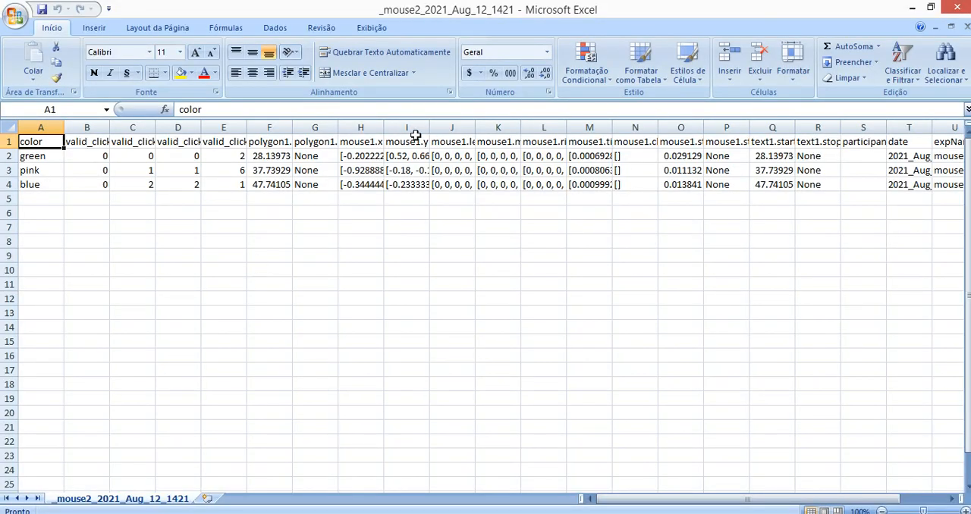
Widen the mouse1.x column and examine the full list of x coordinates recorded for the green trial
left_click_drag(384, 128, 409, 129)
double_click(383, 156)
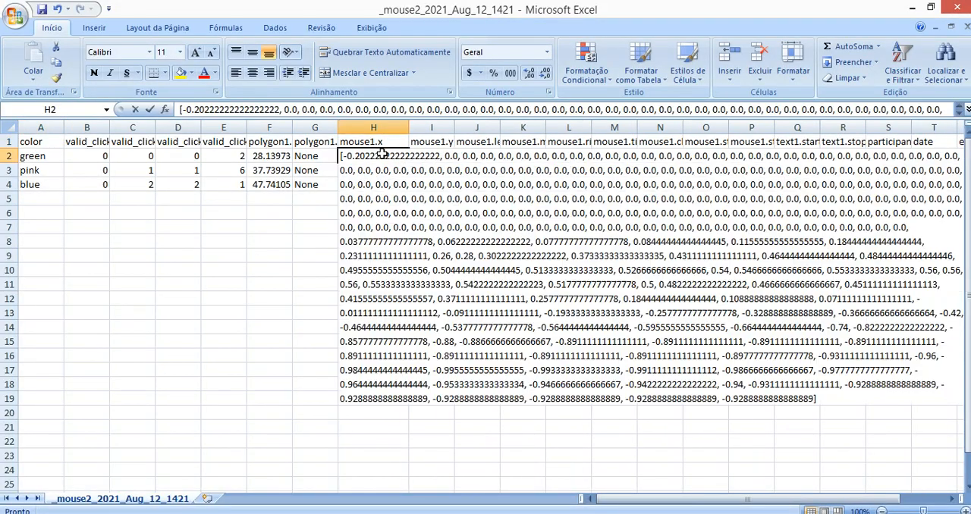
left_click_drag(345, 155, 857, 398)
left_click(706, 290)
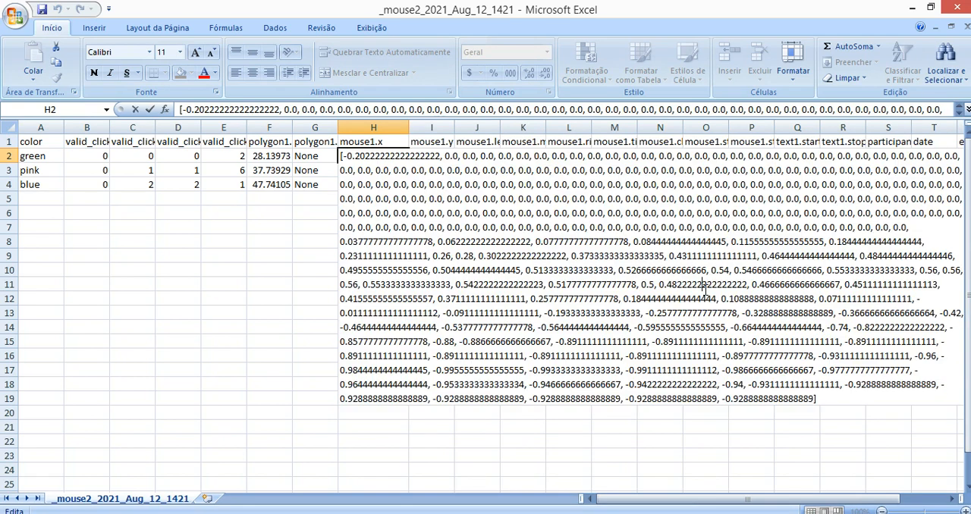
left_click_drag(470, 166, 798, 228)
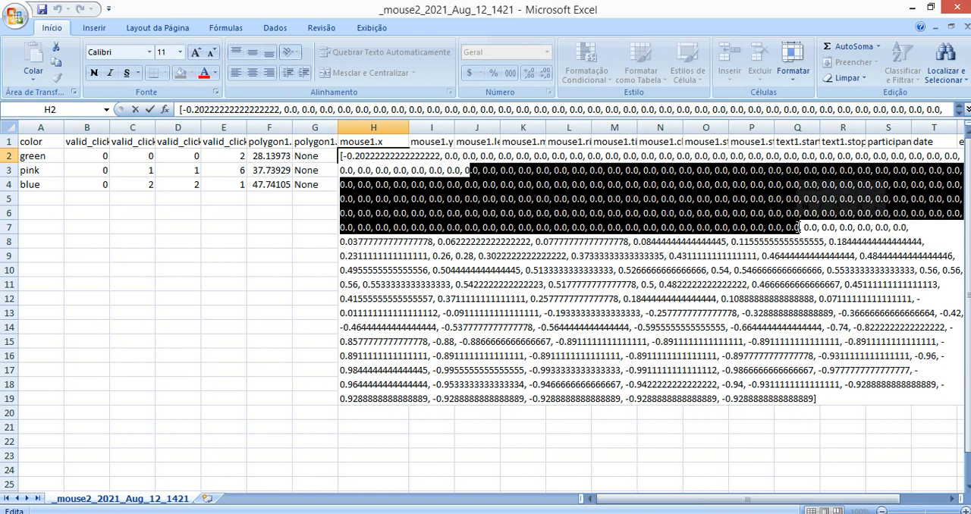
left_click(631, 204)
left_click_drag(383, 166, 767, 321)
left_click(262, 225)
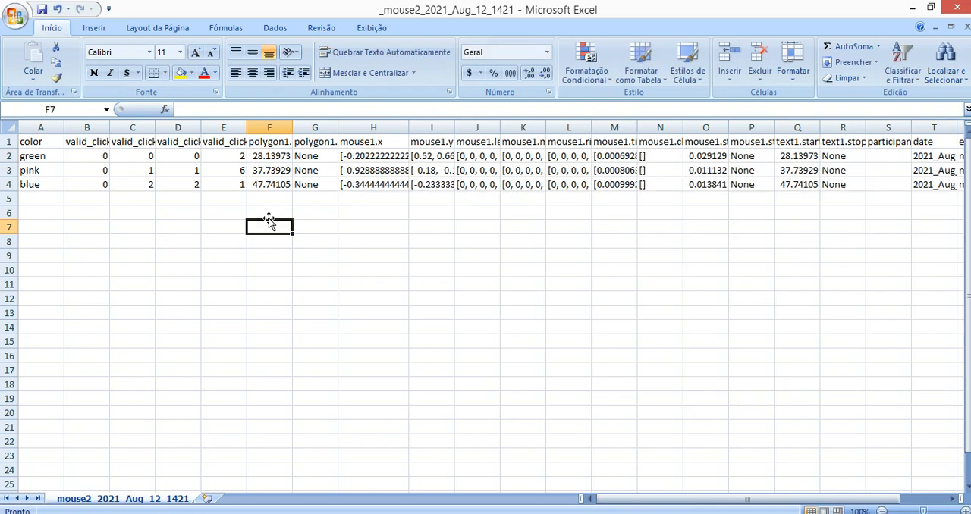
Examine the full list of mouse1.y coordinates recorded for the green trial
double_click(419, 156)
left_click_drag(419, 156, 599, 456)
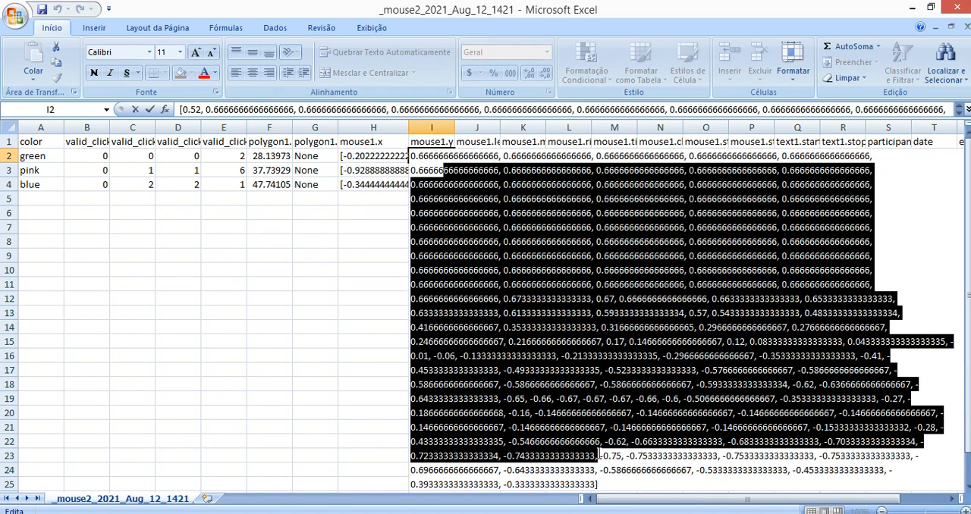
left_click(270, 212)
Examine the green trial's left, middle and right button lists and its mouse1.time list
left_click(489, 157)
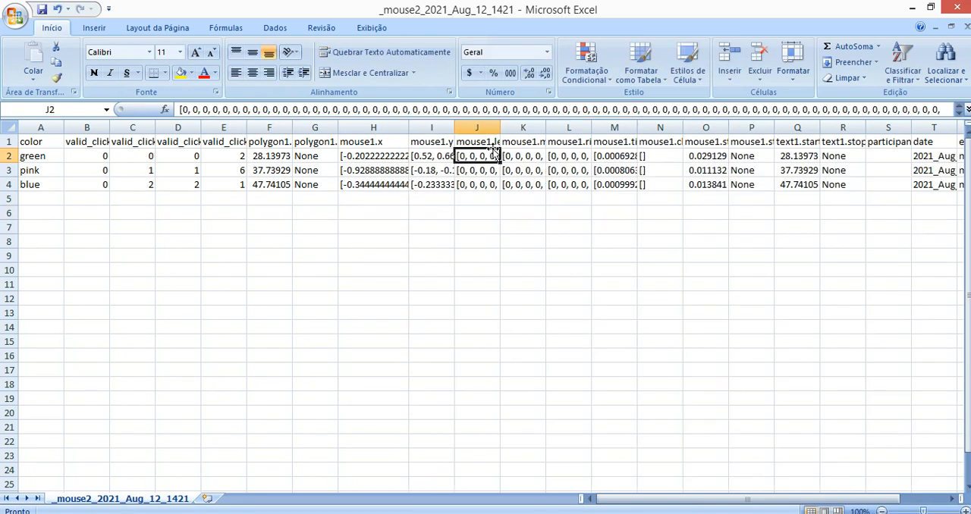
left_click(527, 156)
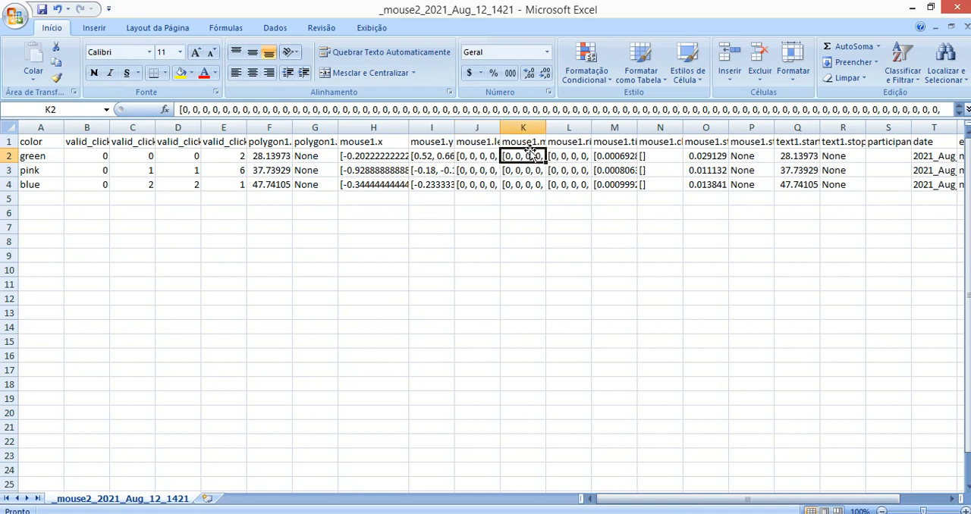
left_click(570, 159)
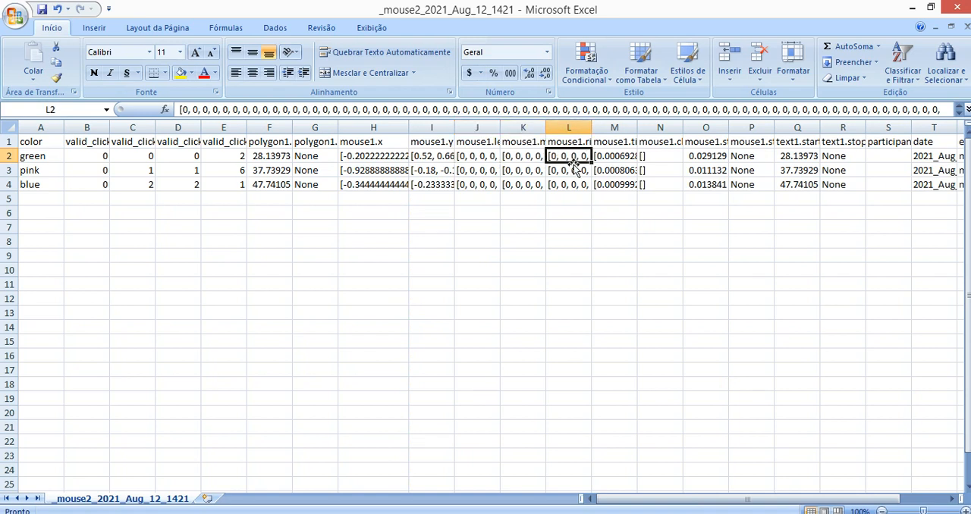
double_click(575, 157)
left_click_drag(936, 241, 551, 157)
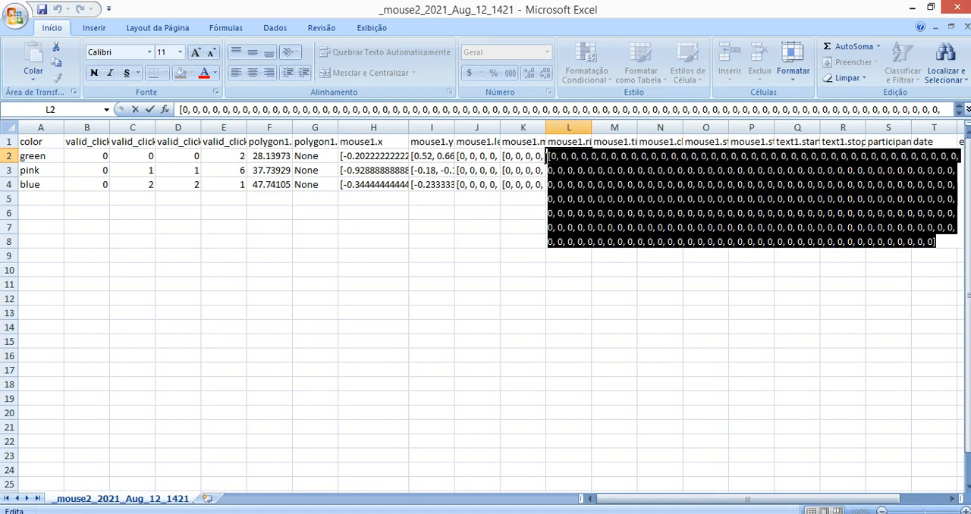
left_click(512, 212)
left_click(610, 153)
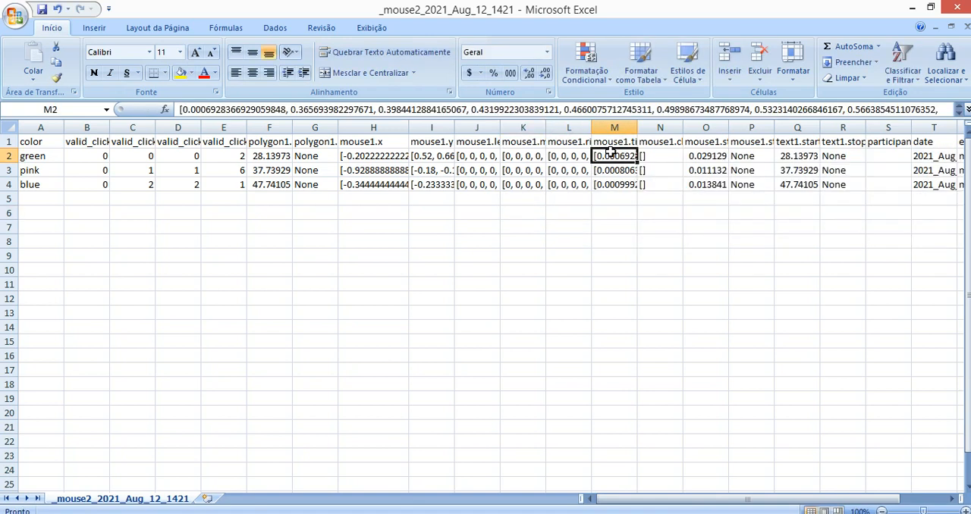
left_click(522, 157)
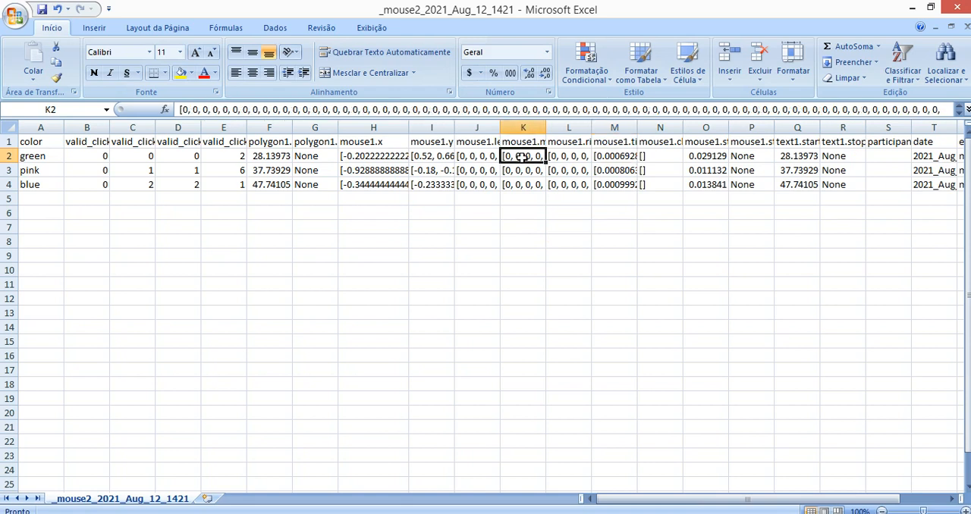
Copy the entire mouse1.x list of the green trial from cell H2 without changing the cell
left_click(356, 156)
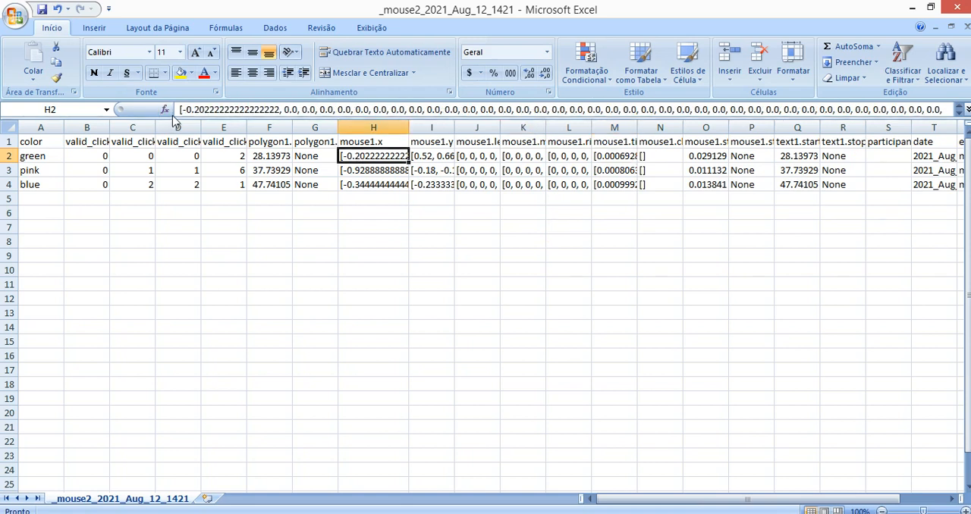
left_click_drag(182, 110, 801, 174)
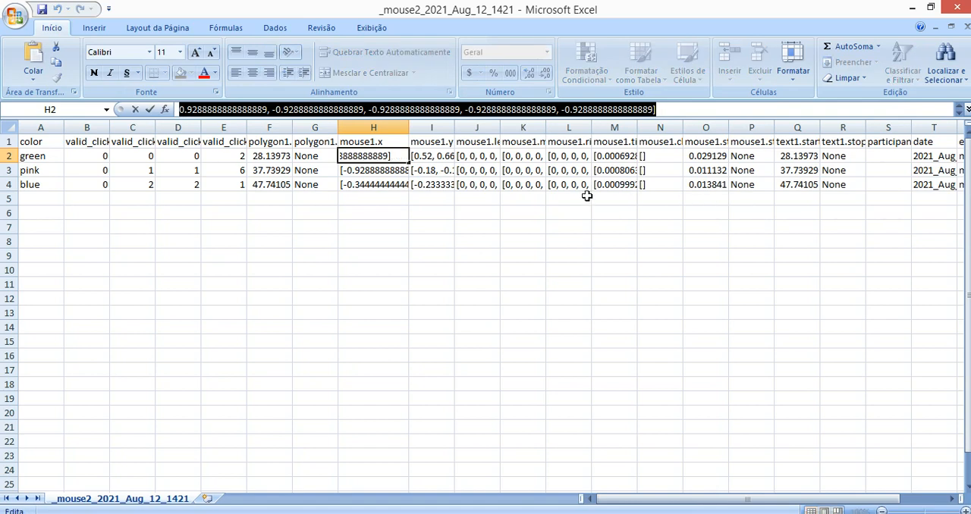
left_click(508, 223)
Switch to the Python 3.8.5 Shell and assign the copied coordinate list to the variable x
left_click(392, 513)
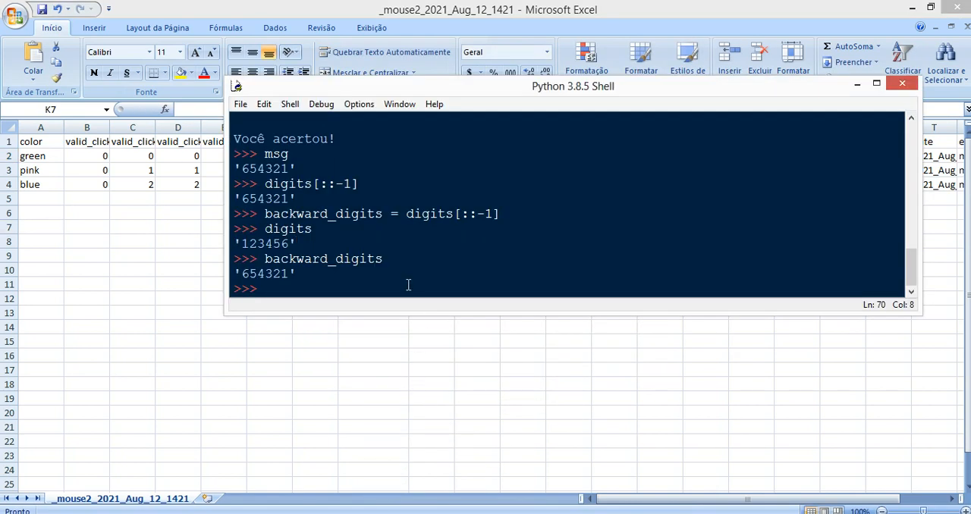
left_click_drag(314, 277, 304, 286)
left_click(311, 285)
type("x =")
key("ctrl+v")
key("Return")
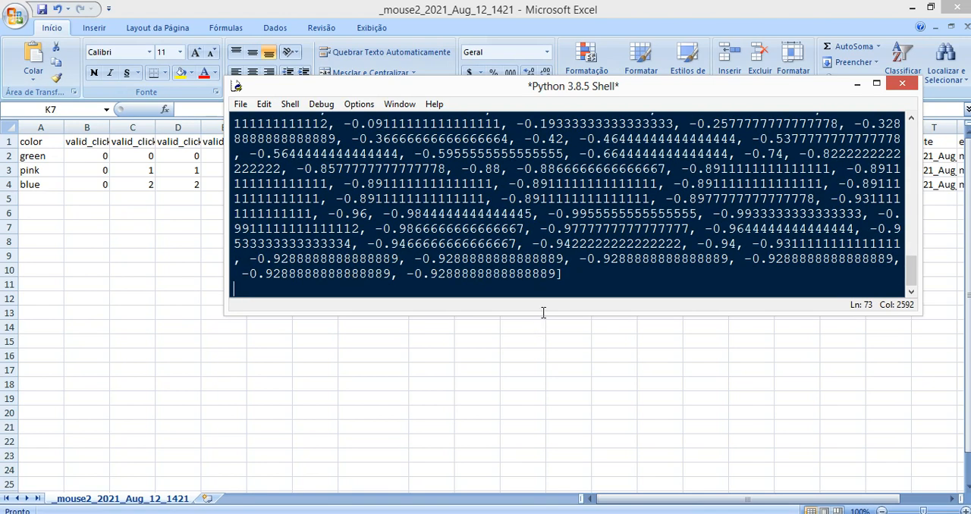
left_click(604, 228)
left_click(610, 271)
key("Return")
key("Return")
Display the contents of x in the maximized shell and check how many entries it holds with len(x)
type("x")
key("Return")
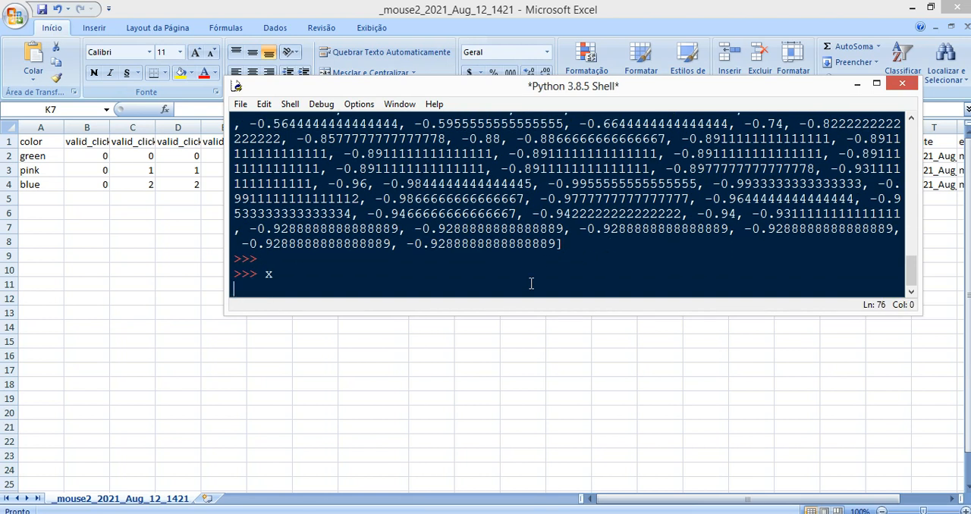
left_click(876, 83)
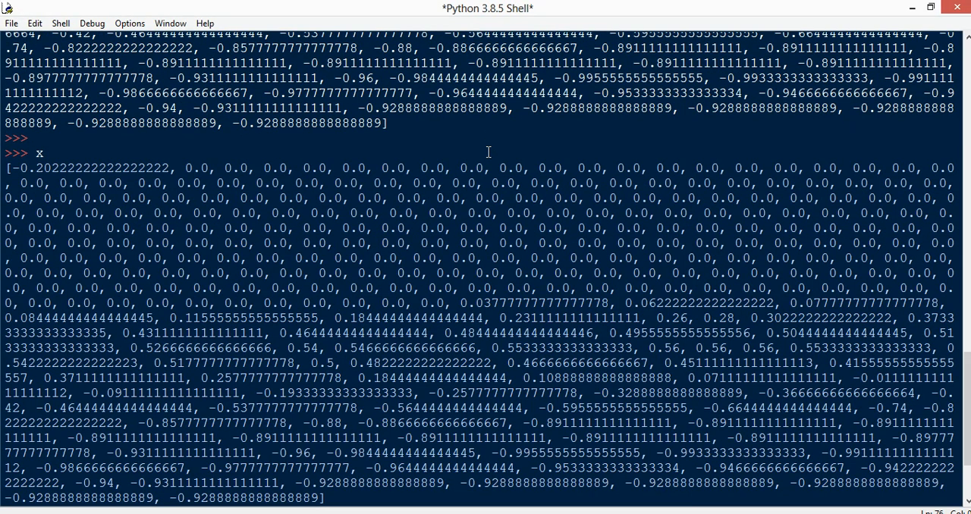
type("len(x)")
key("Return")
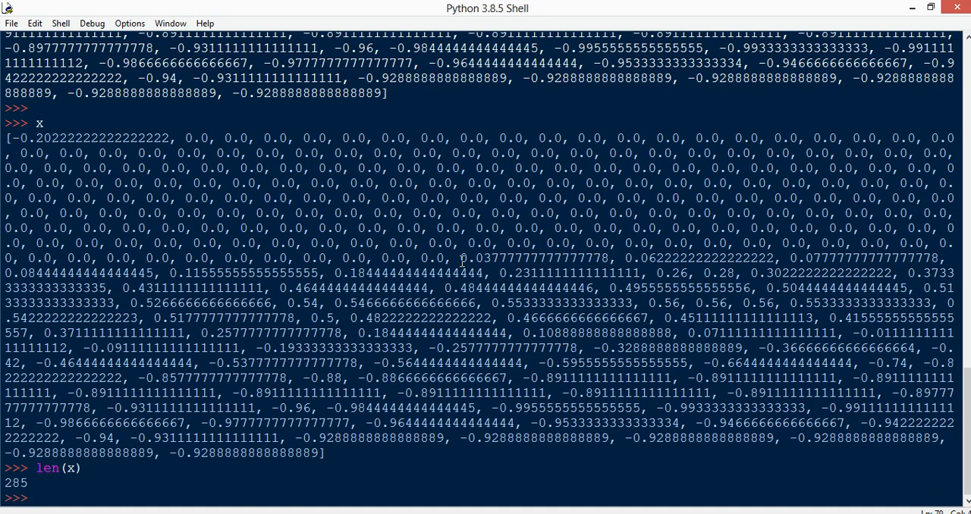
left_click_drag(58, 483, 4, 483)
left_click_drag(7, 138, 351, 452)
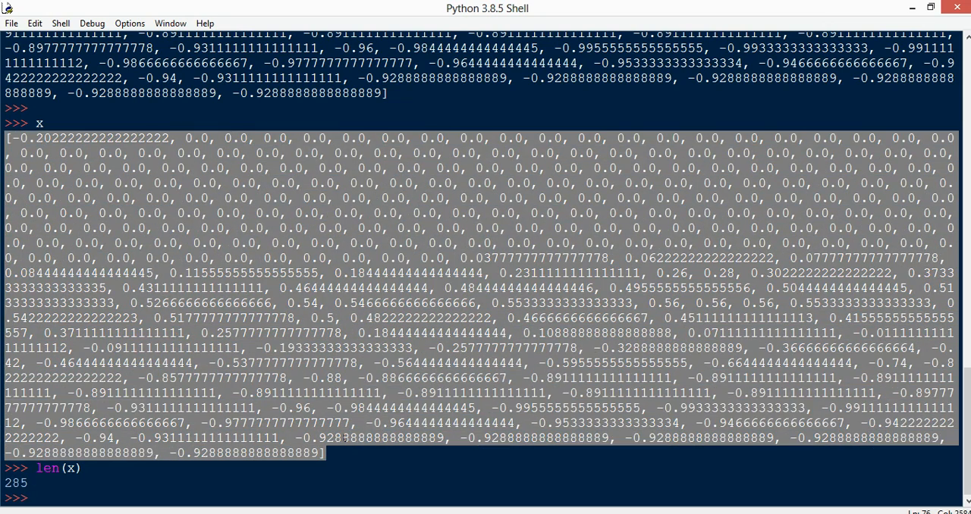
left_click_drag(28, 484, 4, 484)
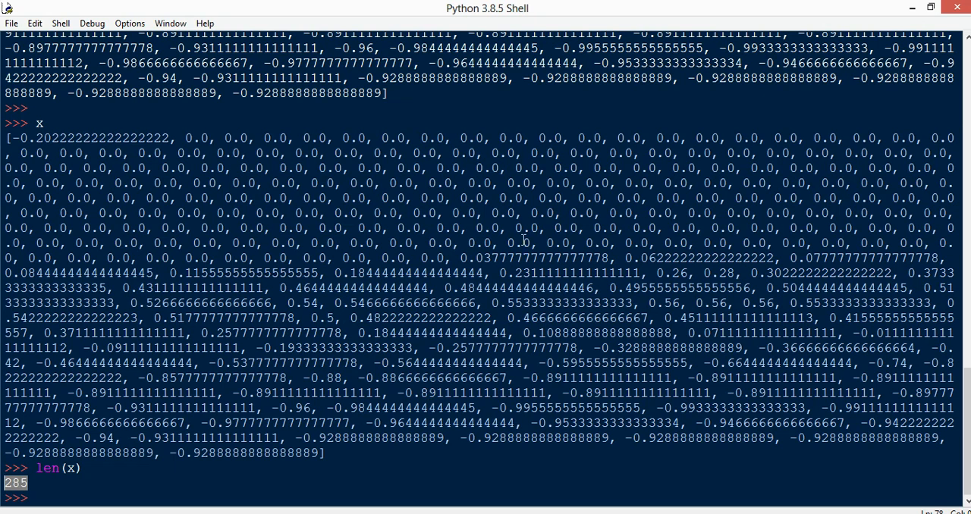
left_click_drag(6, 137, 346, 425)
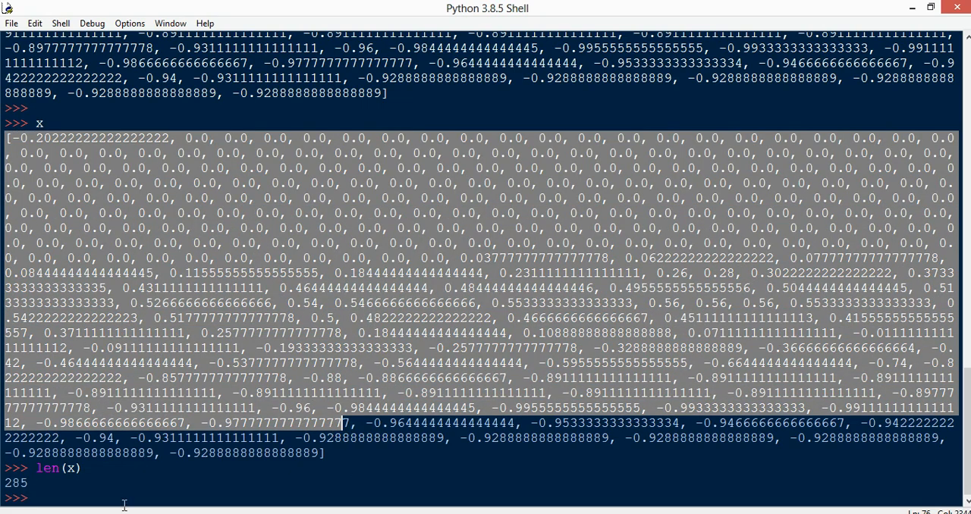
Return to the Excel workbook and look through the mouse1.y, button and mouse1.time columns, ending on the green trial's time list
key("alt+Tab")
left_click(360, 245)
left_click(440, 155)
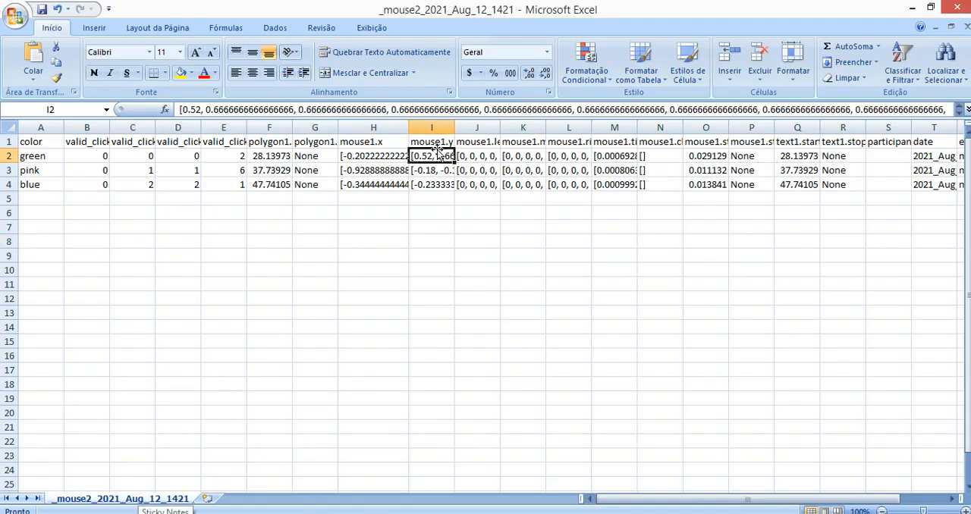
left_click(483, 143)
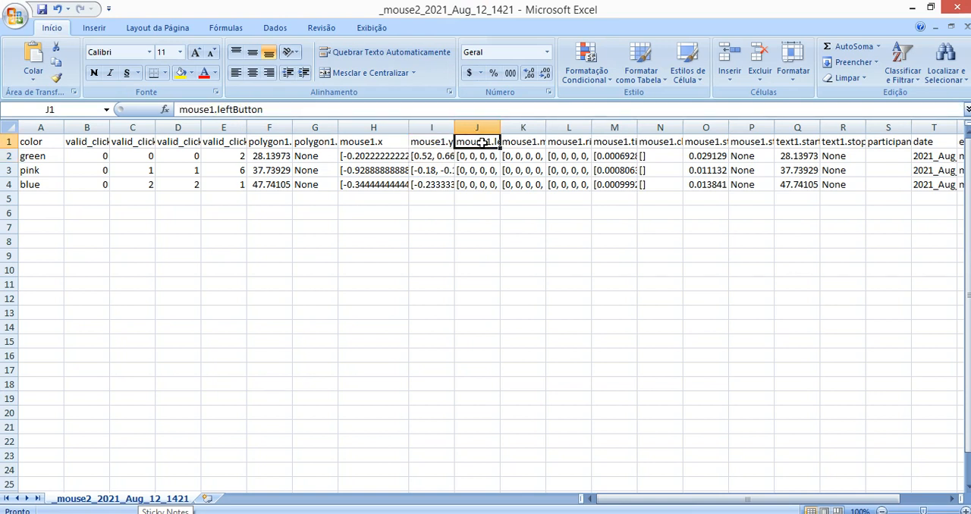
key("Right")
key("Right")
key("Right")
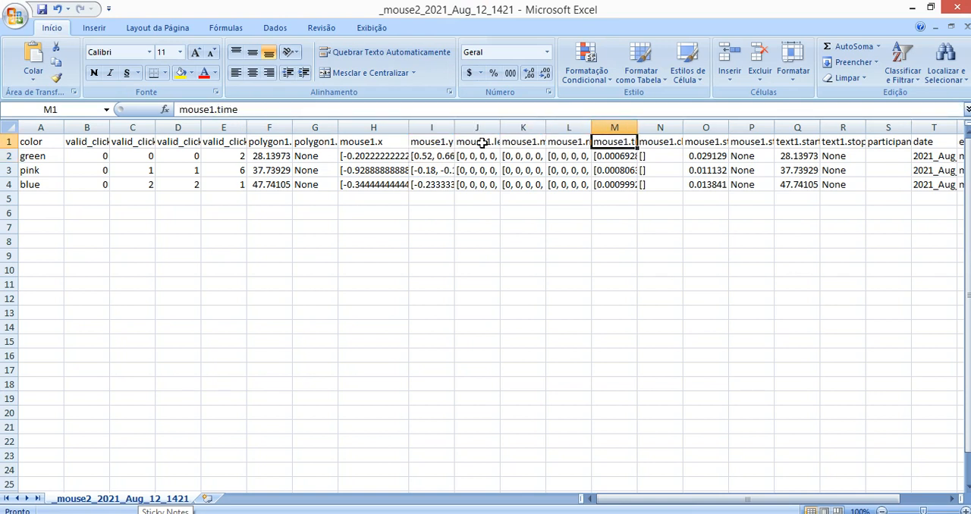
key("Down")
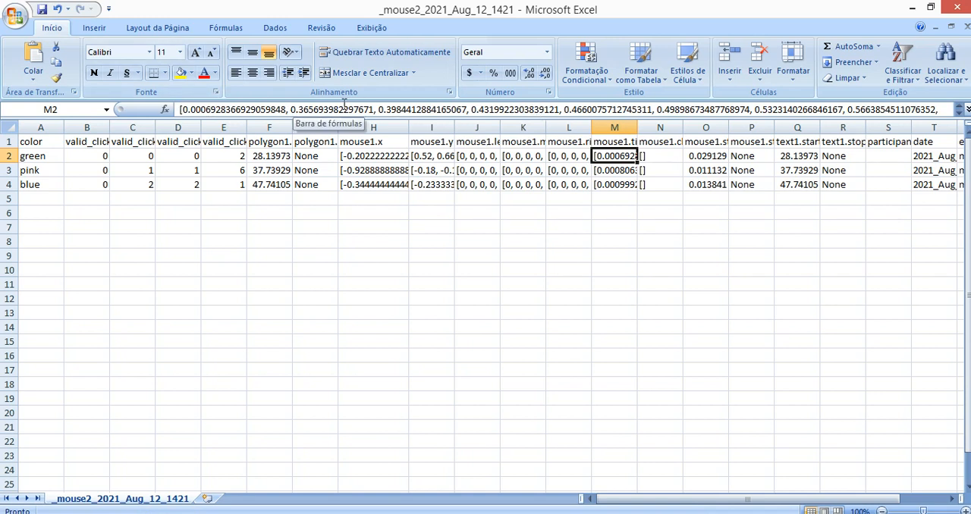
Compare the milliseconds of successive timestamps in the green trial's mouse1.time list, and close the workbook
left_click_drag(298, 108, 313, 109)
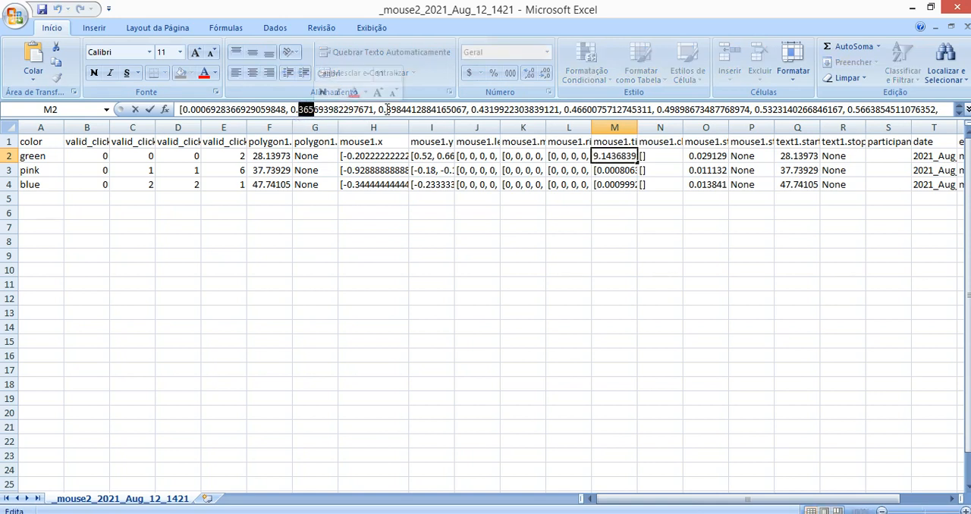
left_click_drag(387, 110, 402, 110)
left_click_drag(474, 109, 495, 109)
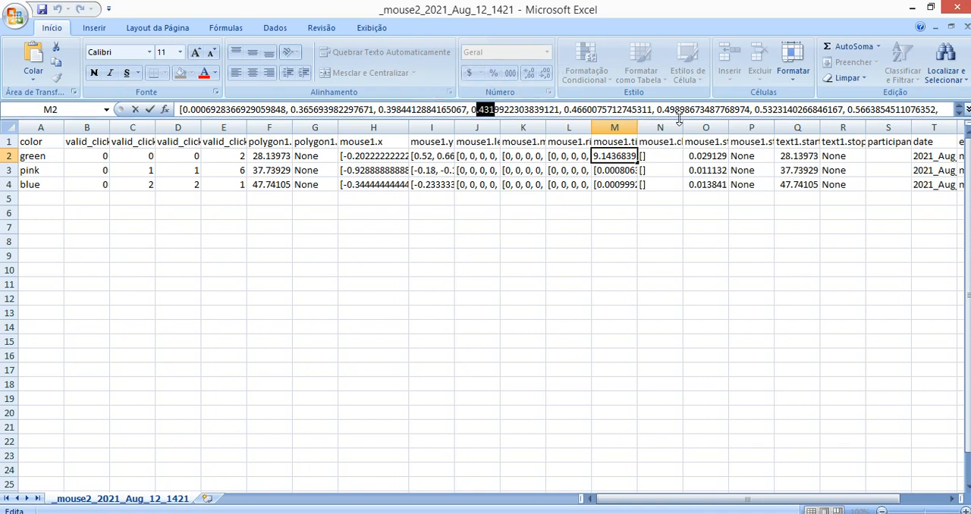
left_click(535, 232)
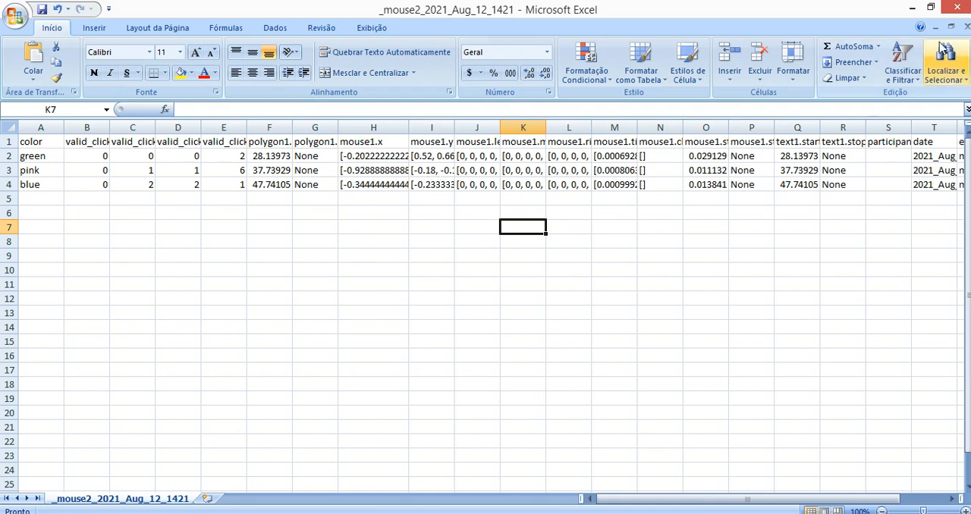
left_click(960, 7)
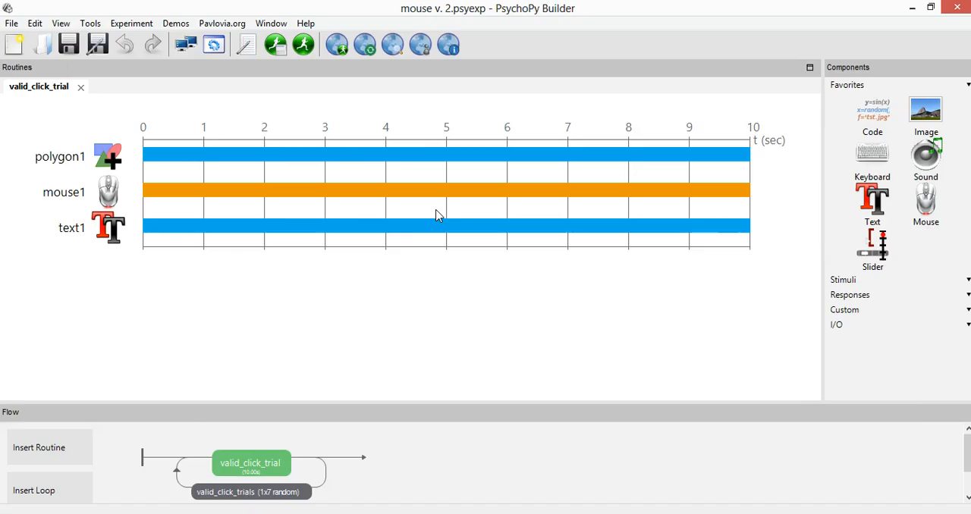
Examine the New clicks only option of the mouse1 component by switching it off and on, and close the properties without saving
left_click(108, 199)
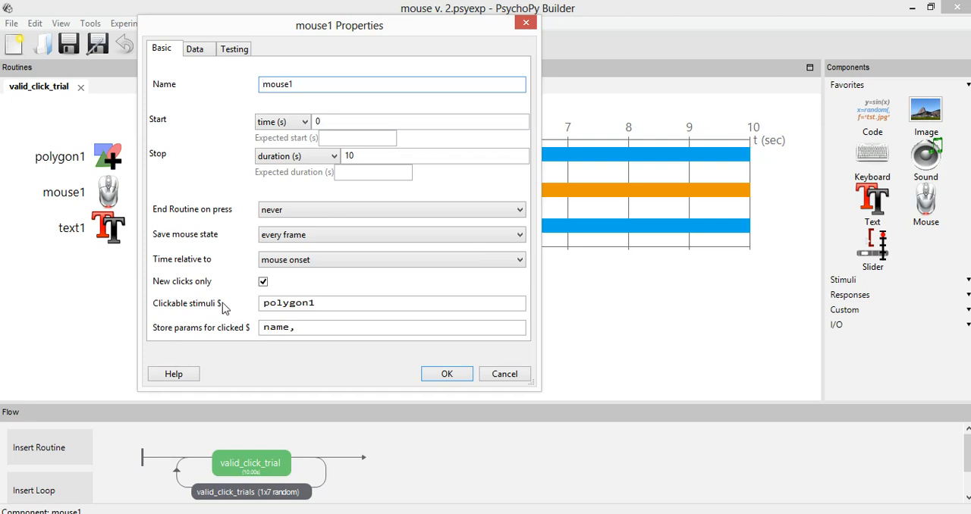
left_click(264, 281)
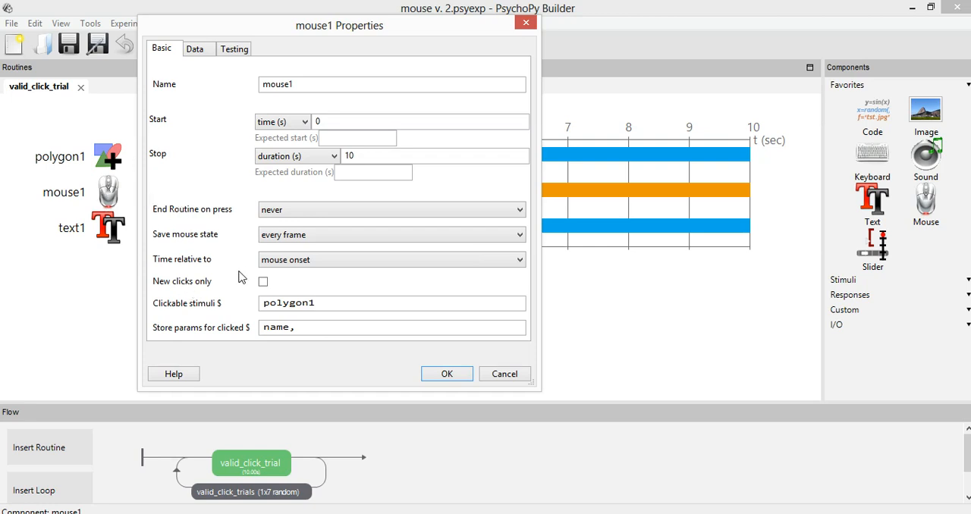
left_click(264, 282)
left_click(509, 382)
Switch to the roteiro document in Word and copy the code line win.mouseVisible = False from the section on hiding the cursor
key("alt+Tab")
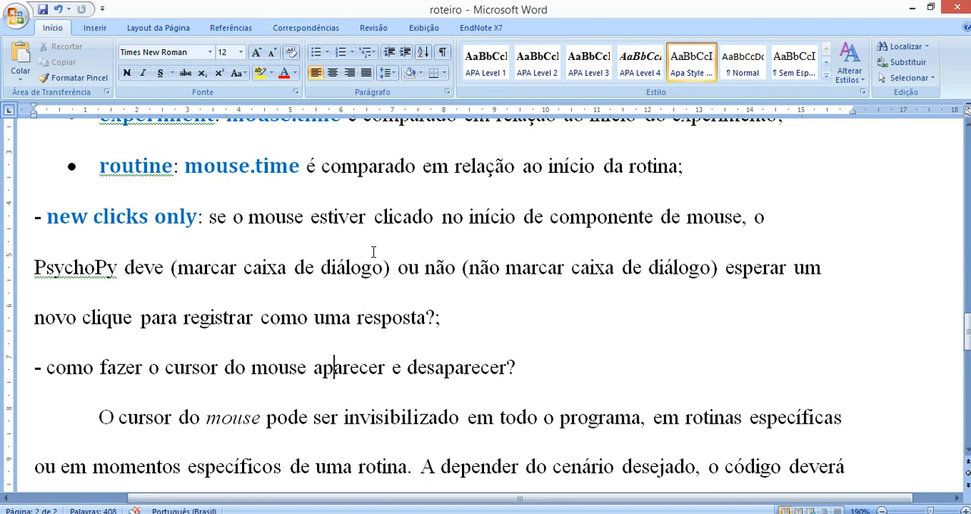
scroll(327, 326, "down", 4)
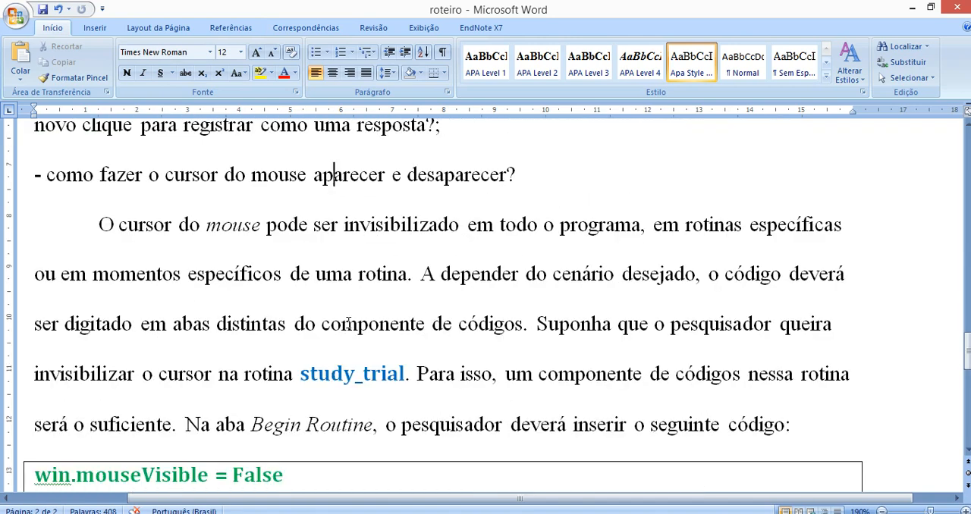
scroll(366, 316, "down", 2)
left_click_drag(313, 235, 53, 232)
key("ctrl+c")
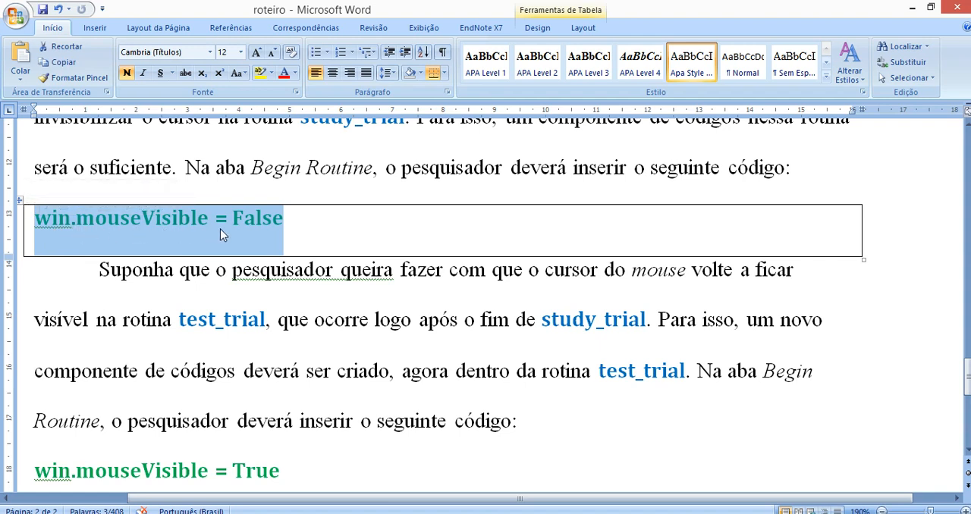
left_click(332, 272)
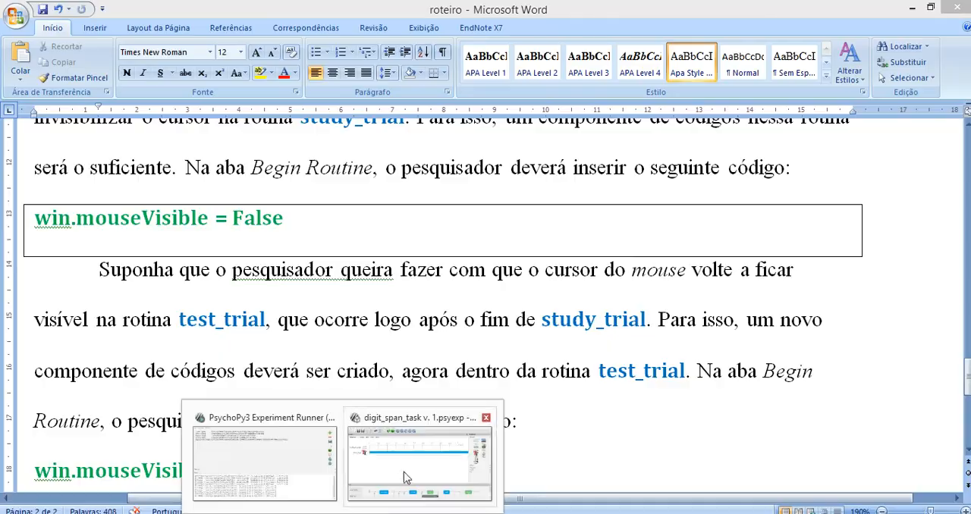
Switch to the digit_span_task v. 1 Builder window and add win.mouseVisible = True below the Begin Routine code of buttons_code in the instruction routine
left_click(410, 477)
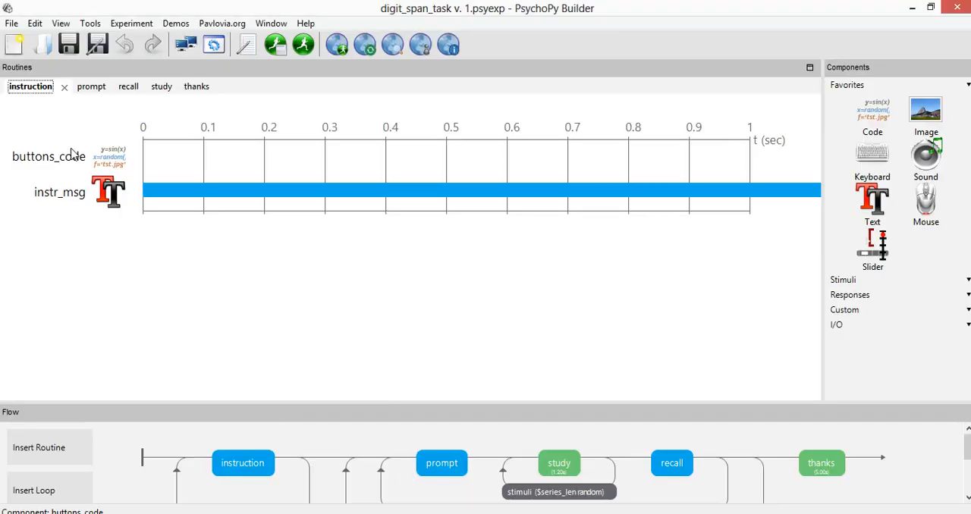
left_click(186, 172)
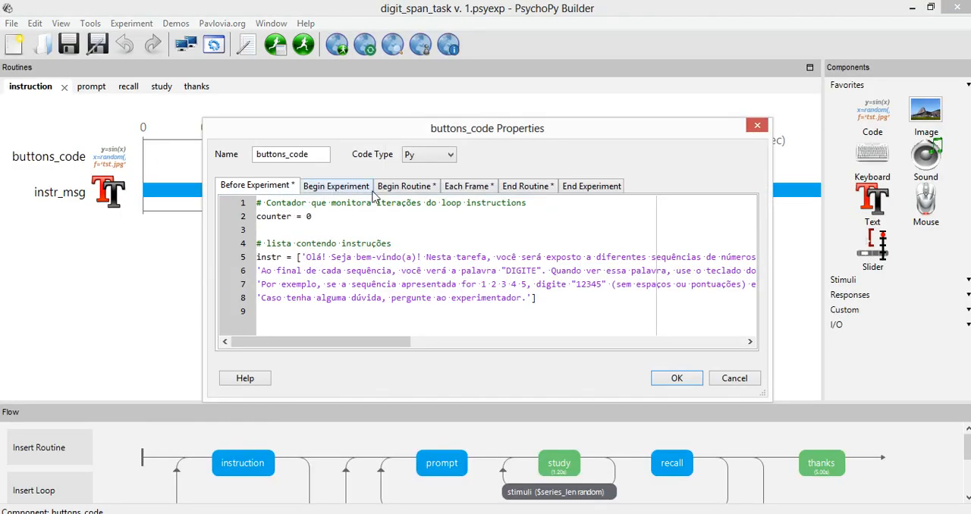
left_click(398, 188)
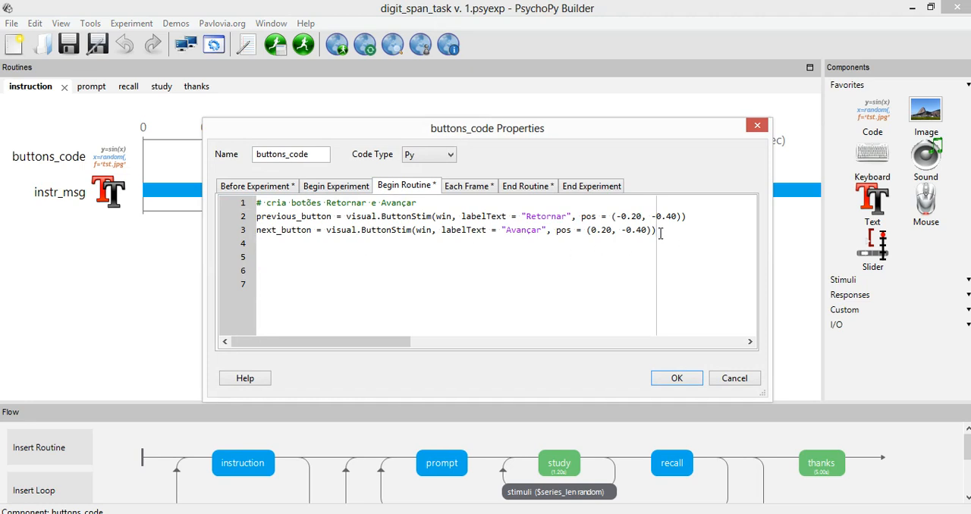
key("Return")
key("Return")
key("ctrl+v")
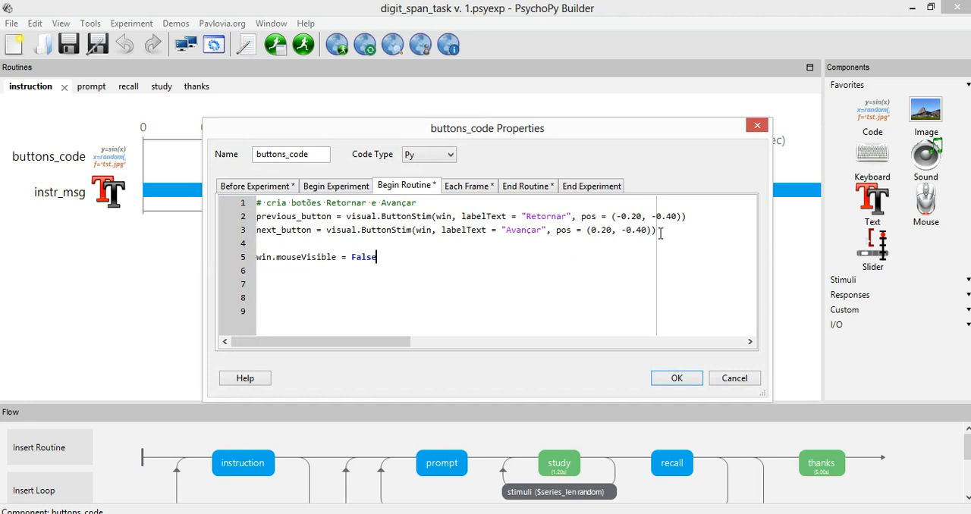
key("shift+Left")
key("shift+Left")
key("shift+Left")
key("shift+Left")
key("shift+Left")
type("True")
left_click(678, 378)
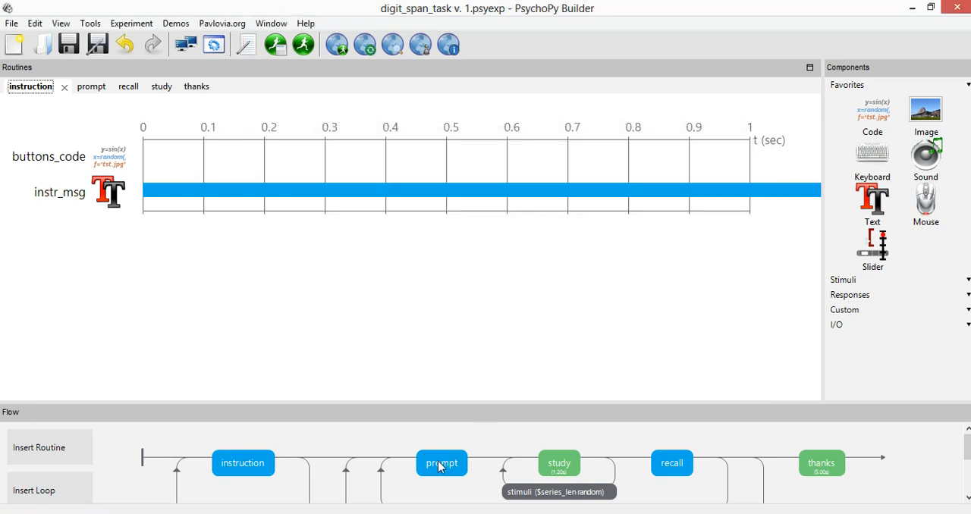
Check the code of the button component in the prompt routine and close it without changes
left_click(442, 462)
double_click(114, 161)
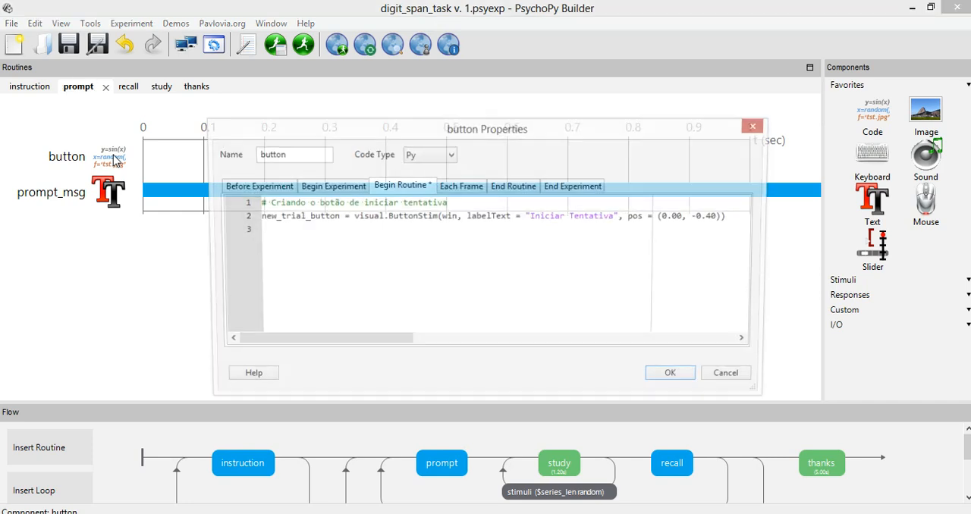
left_click(730, 379)
Insert win.mouseVisible = False above the Begin Routine code of the code component in the study routine and save the component
left_click(553, 459)
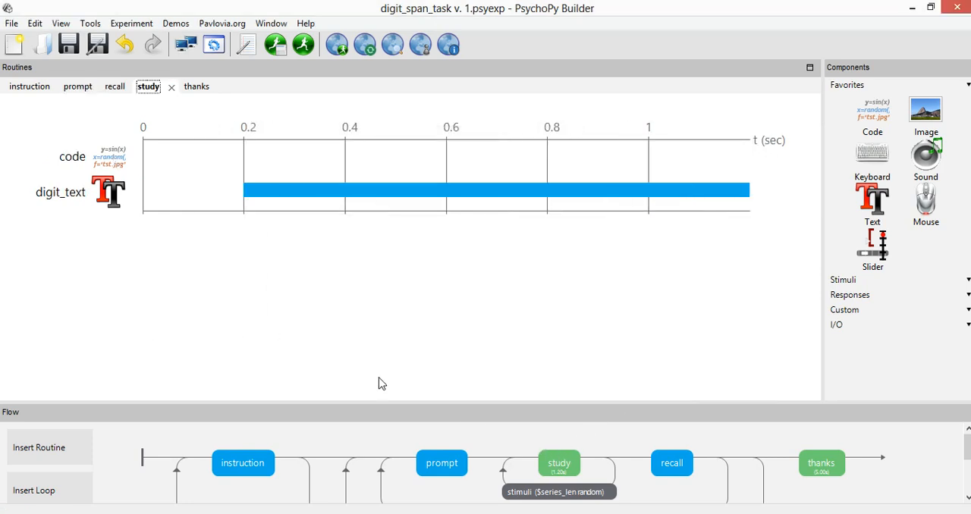
double_click(112, 159)
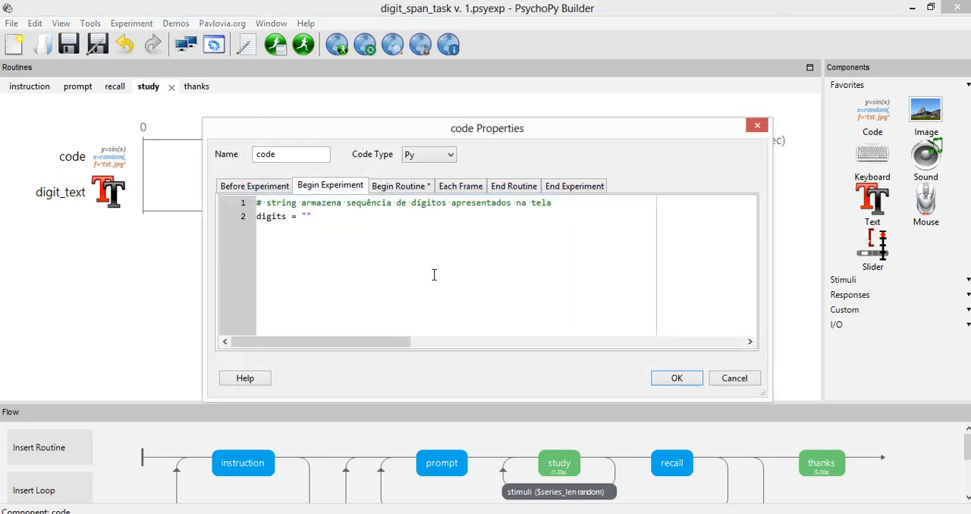
left_click(406, 190)
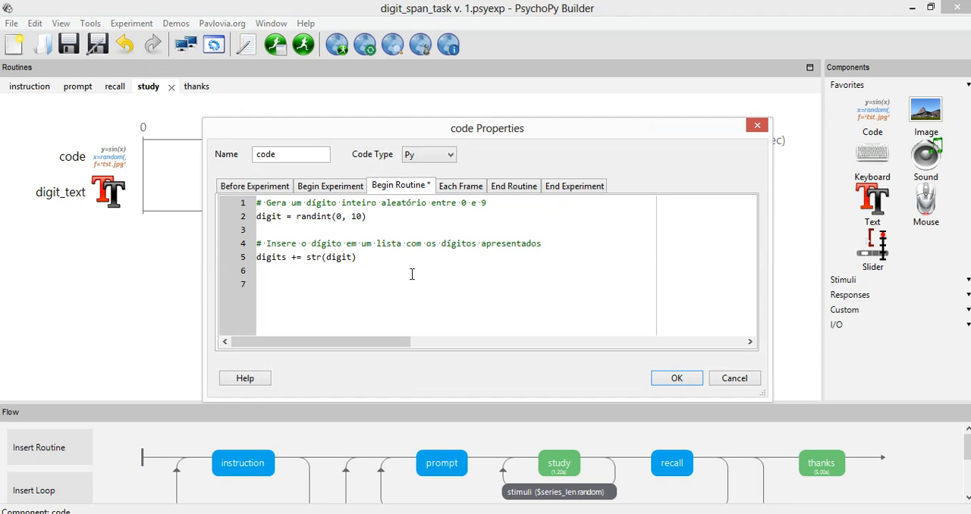
key("Return")
key("Return")
key("Up")
key("Up")
key("ctrl+v")
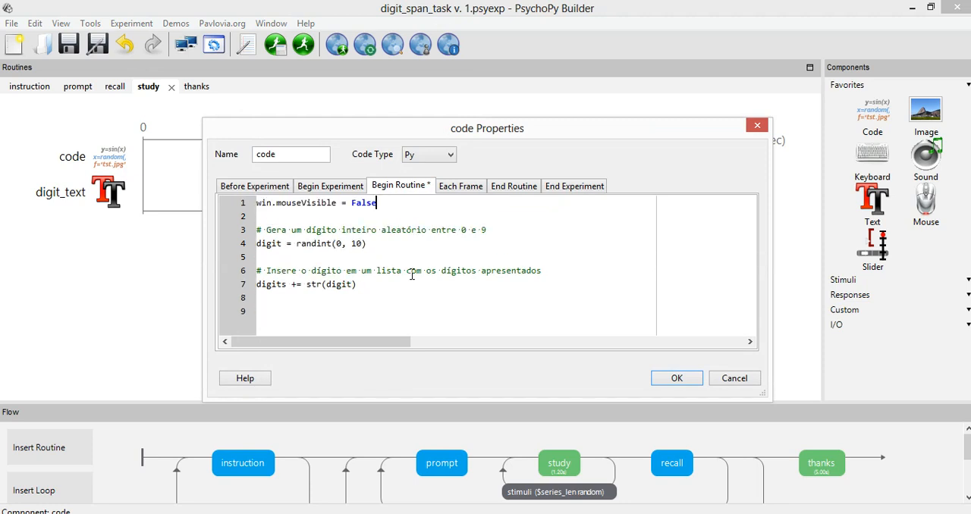
left_click_drag(392, 202, 302, 202)
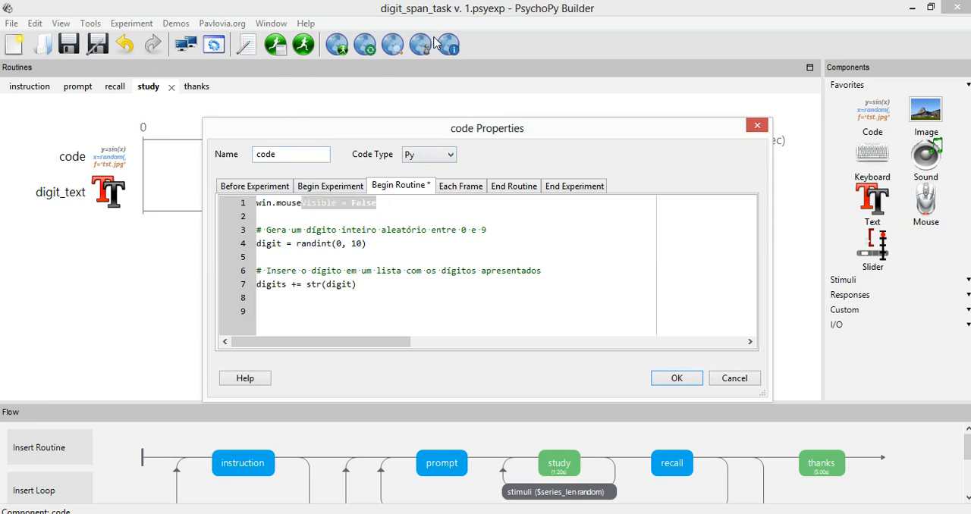
left_click(355, 214)
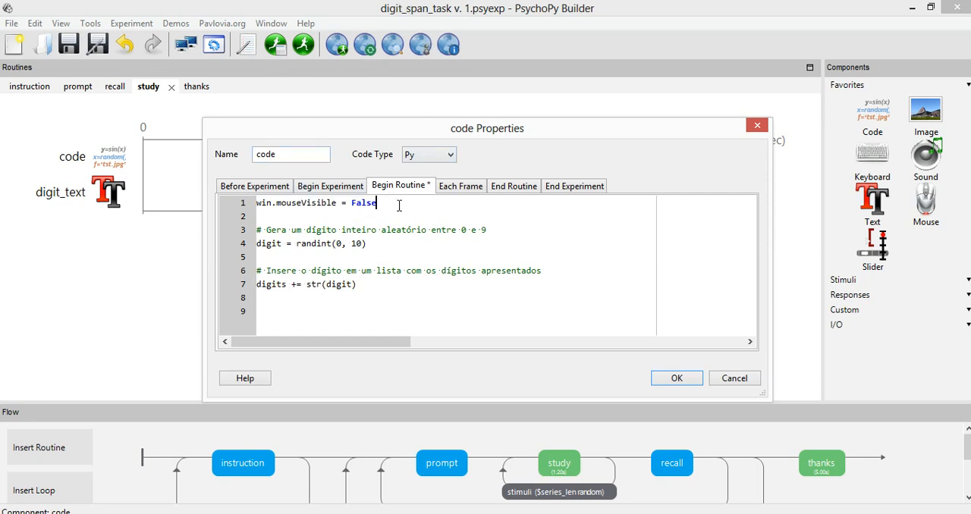
left_click_drag(396, 202, 255, 203)
left_click(365, 212)
left_click_drag(397, 205, 256, 203)
key("ctrl+c")
left_click(337, 216)
left_click(677, 379)
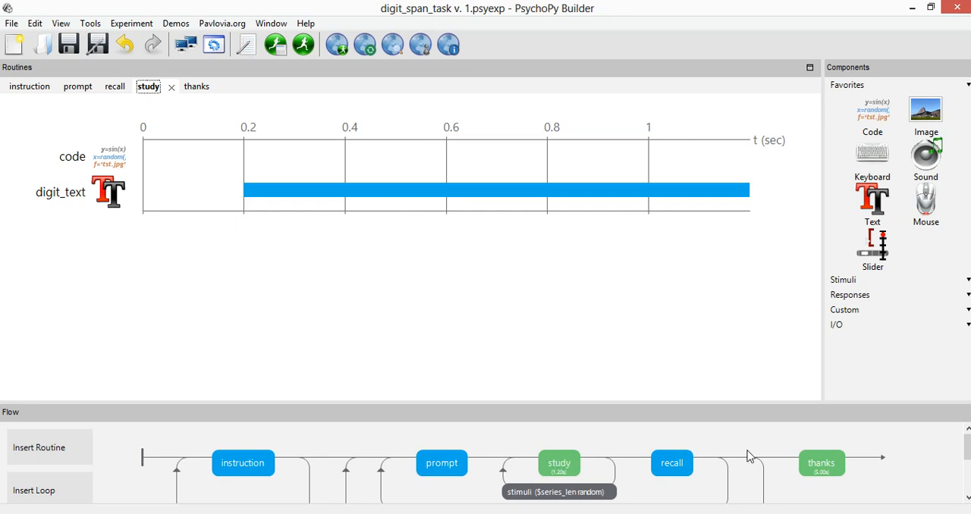
Insert win.mouseVisible = True above the Begin Routine code of resp_code in the recall routine and save the component
left_click(667, 463)
double_click(121, 207)
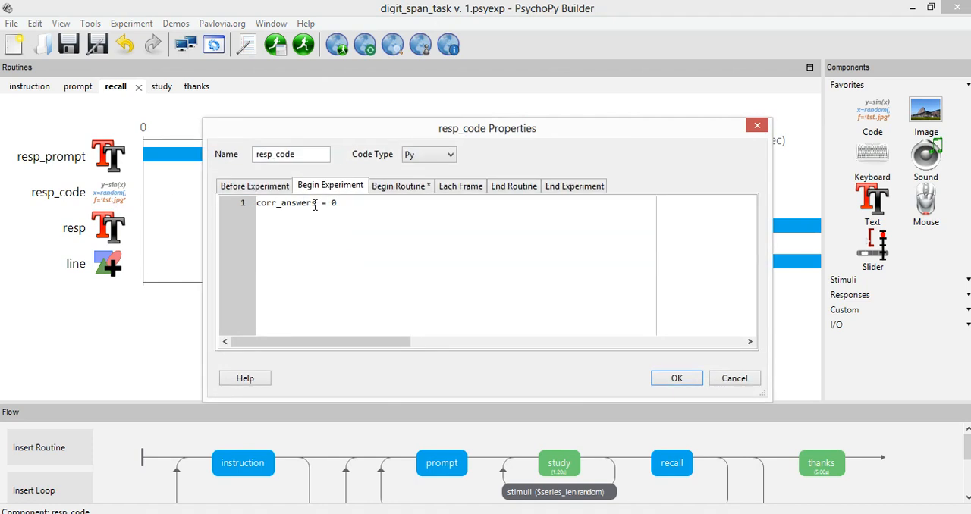
left_click(395, 194)
left_click(381, 201)
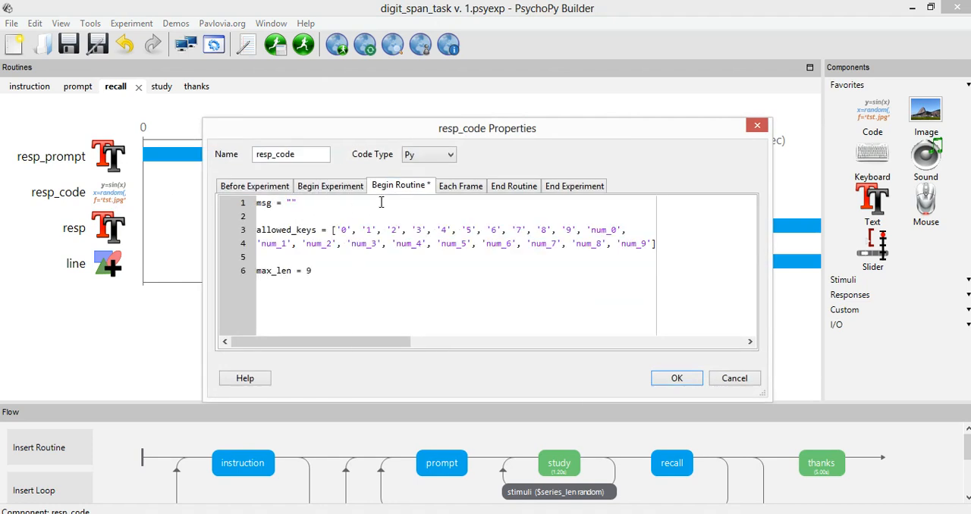
key("Home")
key("Return")
key("Return")
key("Up")
key("Up")
key("ctrl+v")
key("BackSpace")
key("BackSpace")
key("BackSpace")
key("BackSpace")
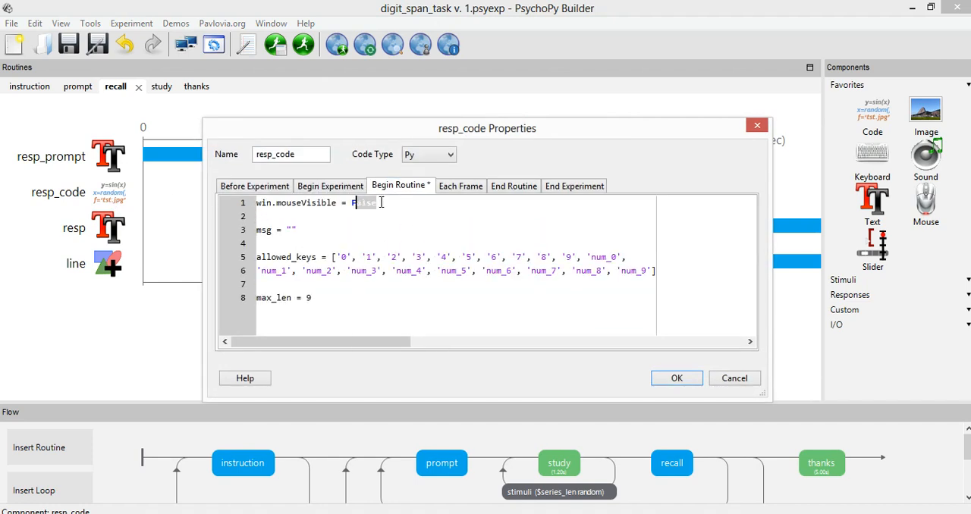
type("True")
left_click(676, 378)
Review the mouseVisible lines in the Begin Routine code of the instruction, study and recall routines
left_click(246, 465)
left_click(117, 169)
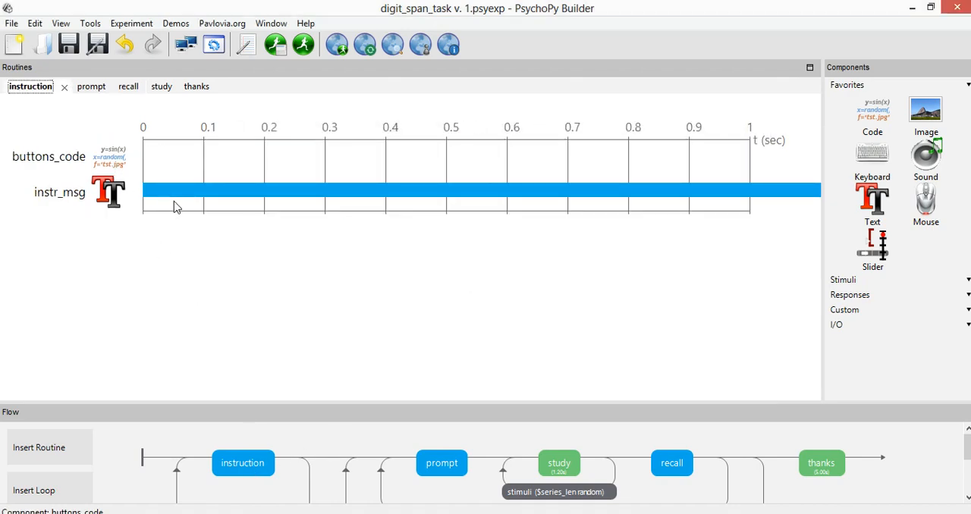
left_click(336, 186)
left_click(407, 186)
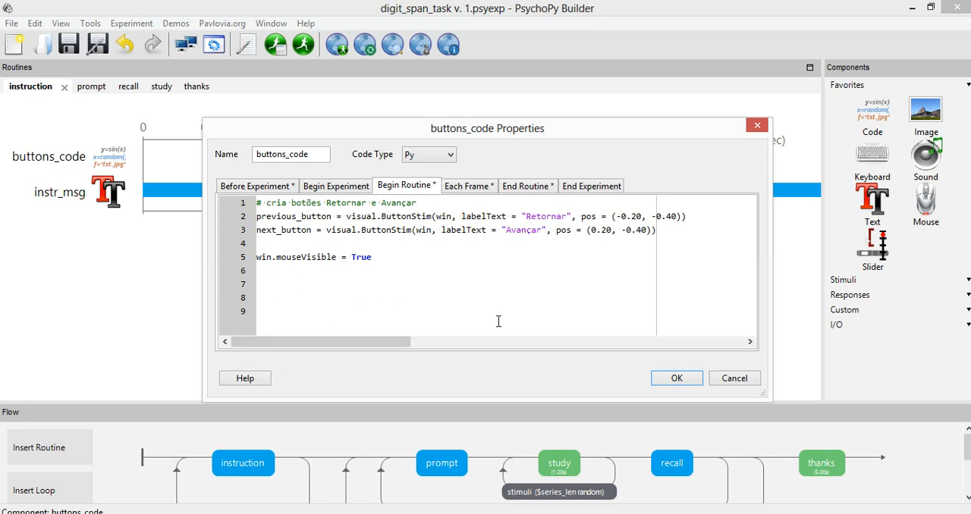
left_click(735, 377)
left_click(554, 464)
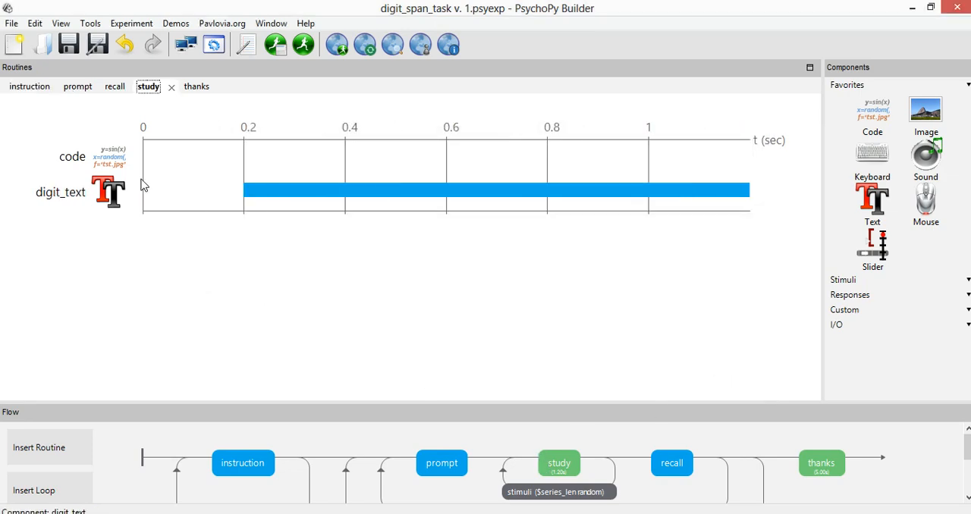
left_click(113, 159)
left_click(397, 186)
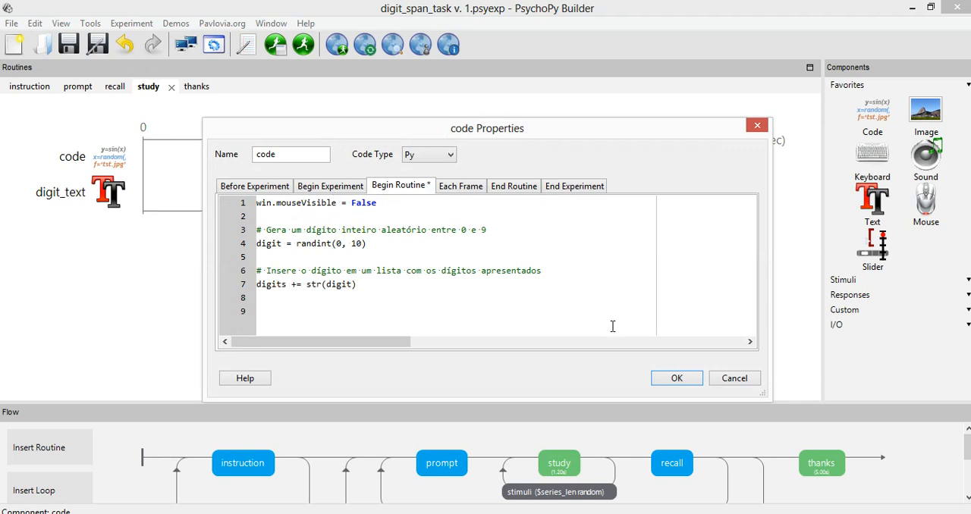
left_click(727, 377)
left_click(682, 465)
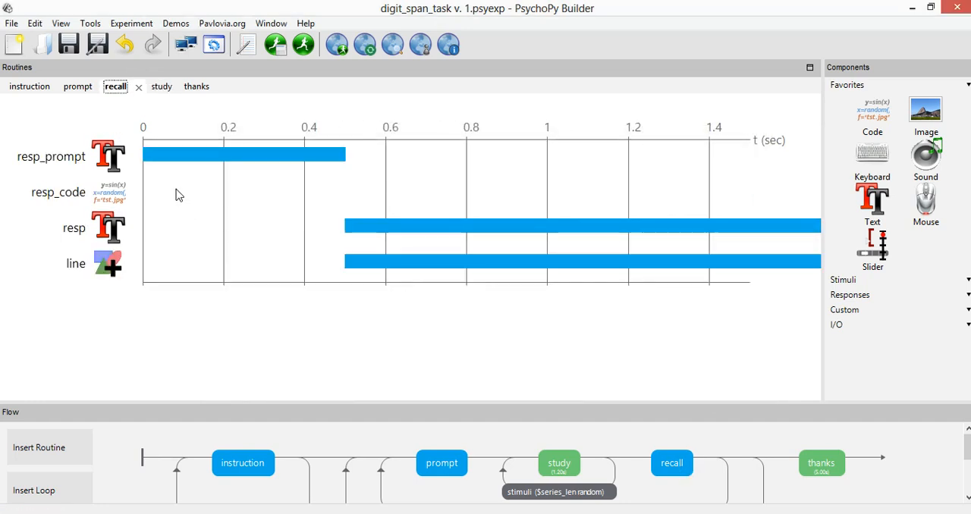
left_click(114, 192)
left_click(398, 186)
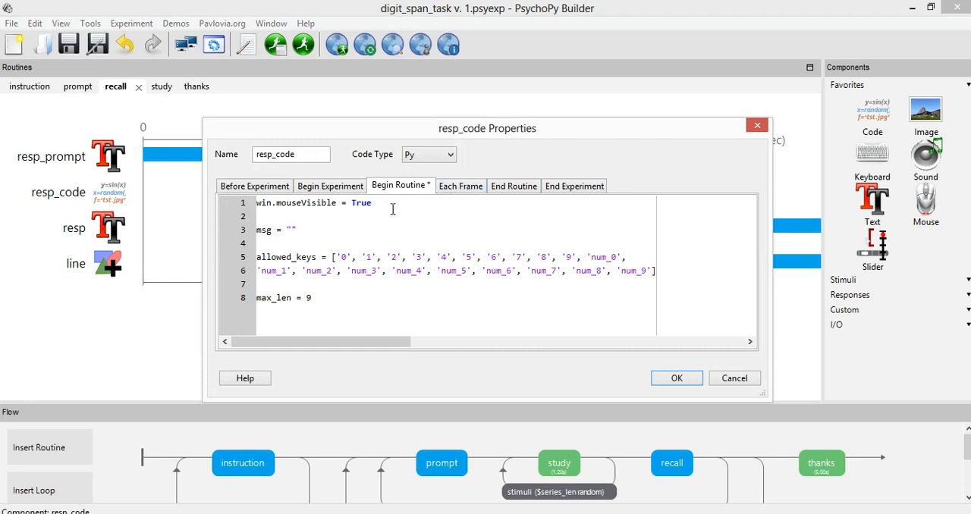
left_click(677, 378)
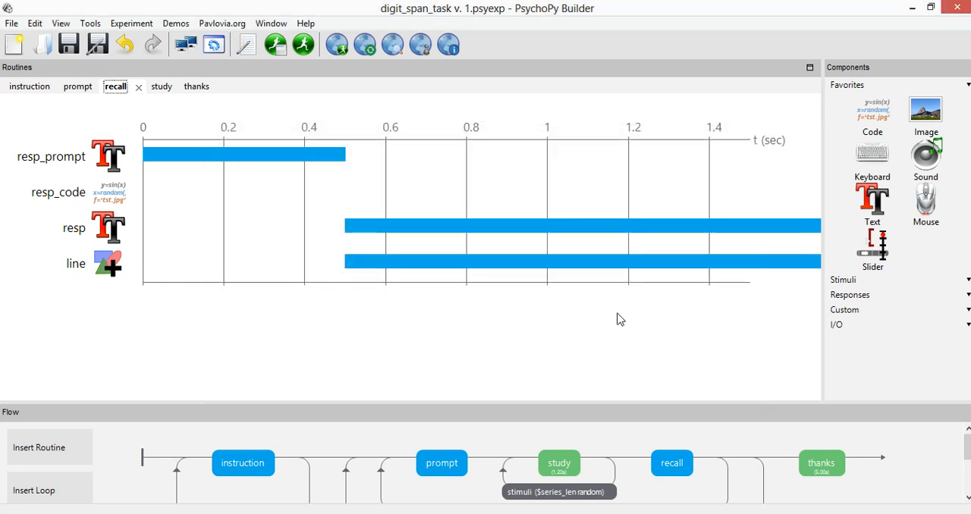
Enlarge the Flow area slightly, run the digit span experiment, and minimize its window at the first instruction screen
left_click_drag(589, 401, 592, 379)
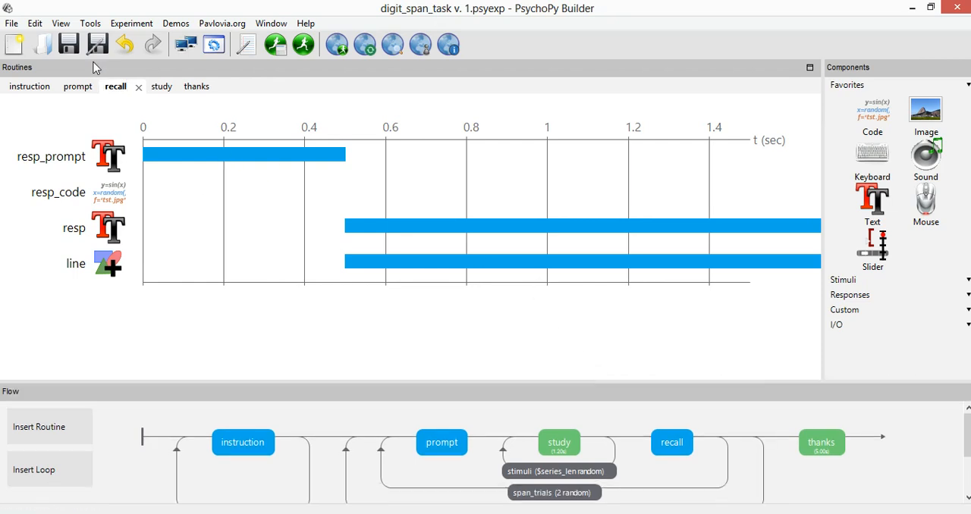
left_click(275, 45)
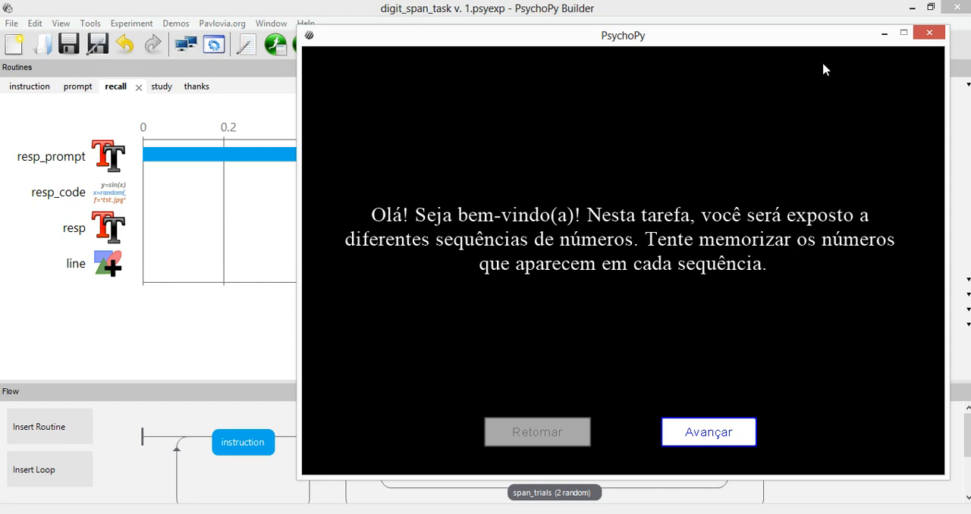
left_click(882, 35)
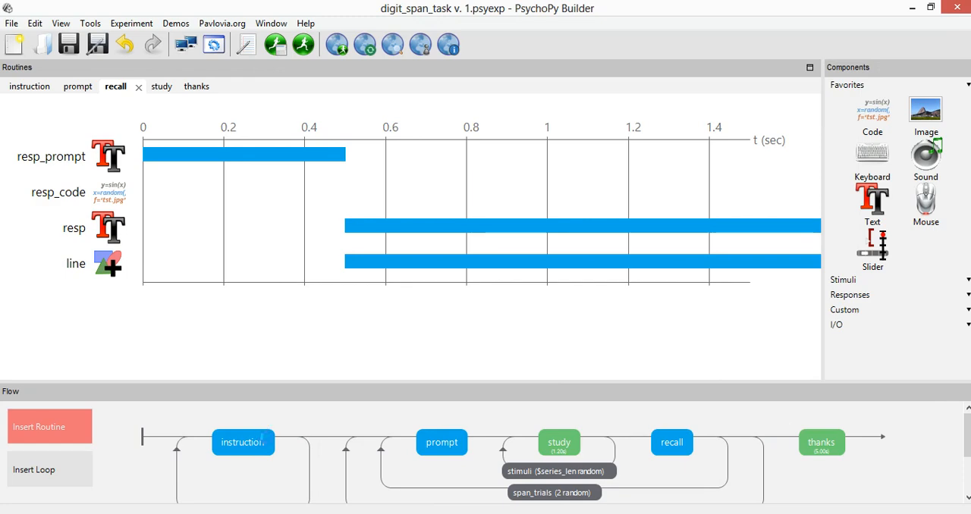
Check the win.mouseVisible line in the Begin Routine code of buttons_code in the instruction routine, and close it without changes
left_click(258, 443)
left_click(101, 148)
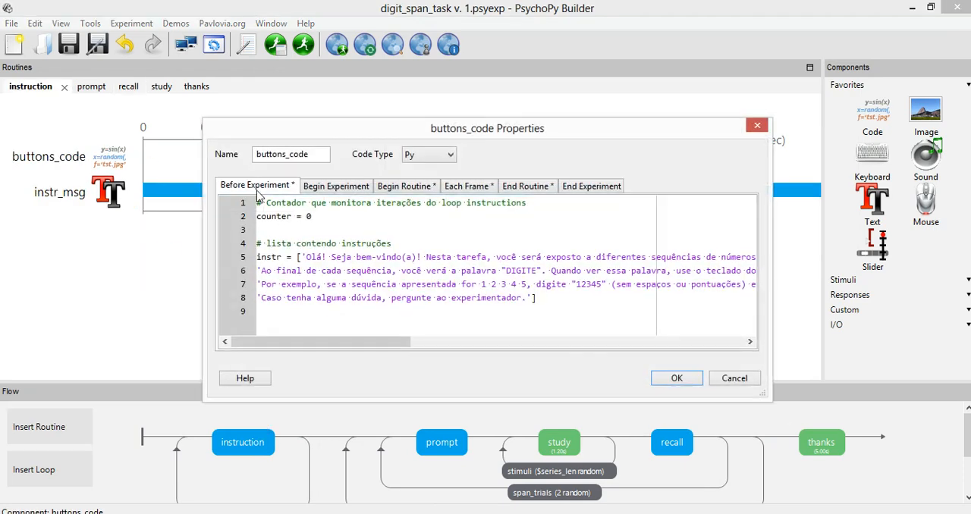
left_click(348, 188)
left_click(399, 186)
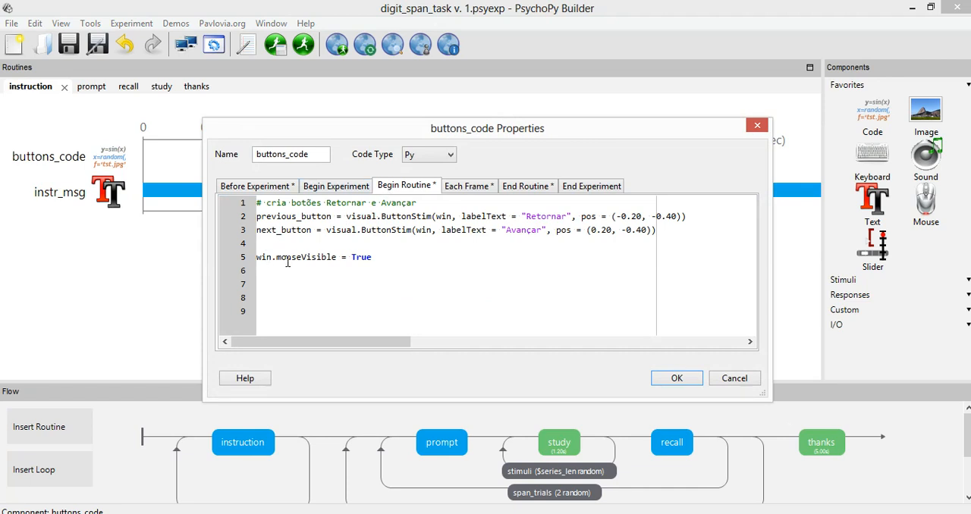
left_click(733, 378)
Check the win.mouseVisible line in the Begin Routine code of the study routine's code component, and close it without changes
left_click(557, 444)
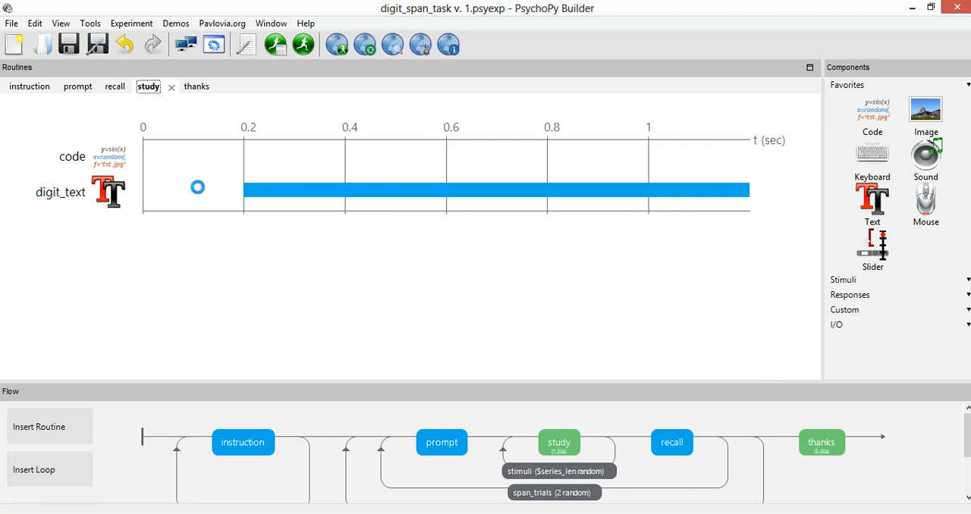
left_click(110, 155)
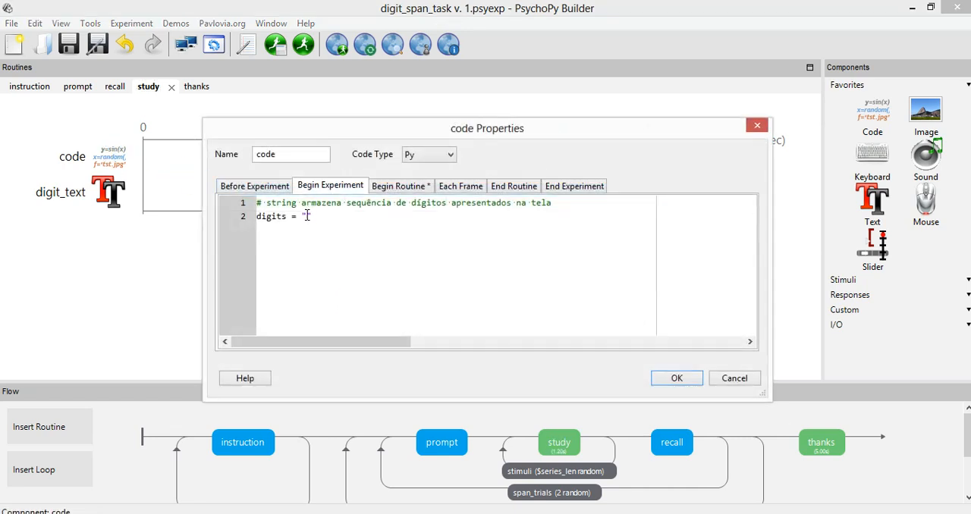
left_click(409, 187)
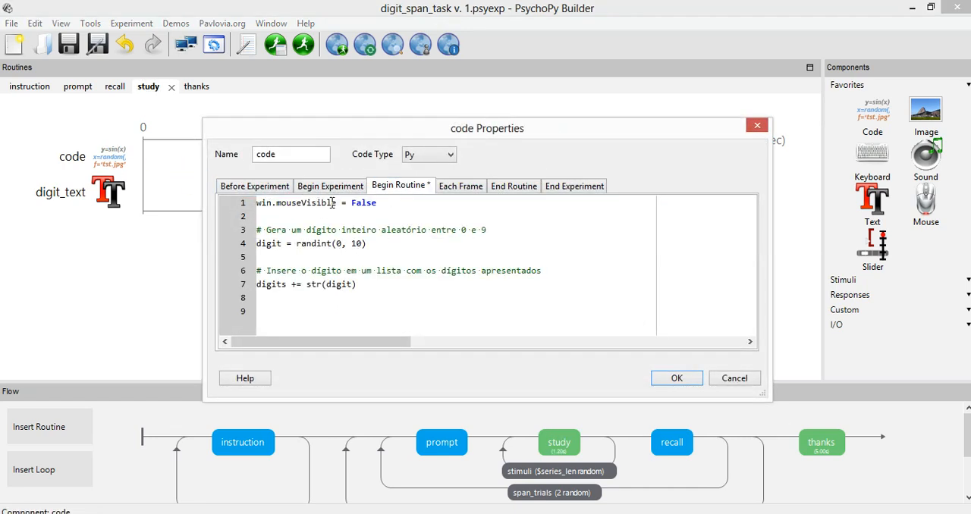
left_click(735, 377)
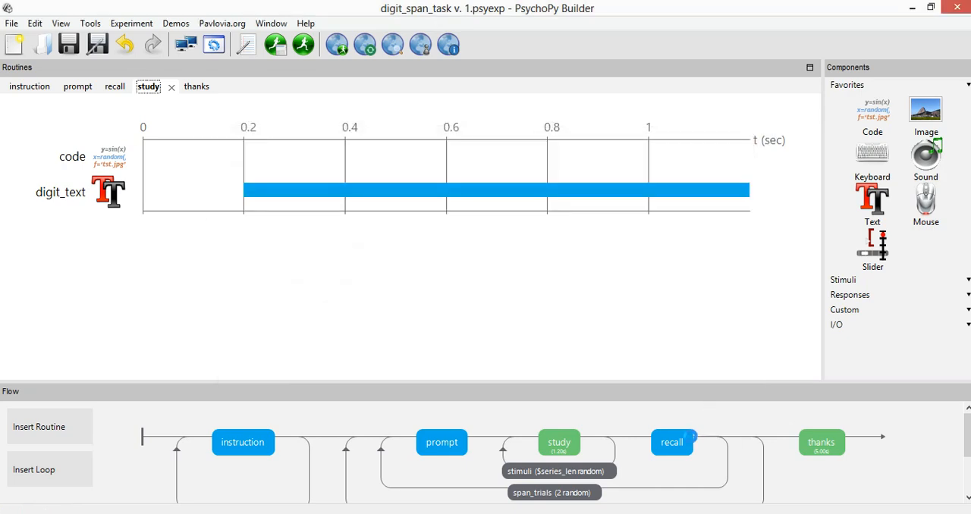
Highlight the win.mouseVisible line in the Begin Routine code of resp_code in the recall routine, and close it without changes
left_click(683, 438)
left_click(106, 188)
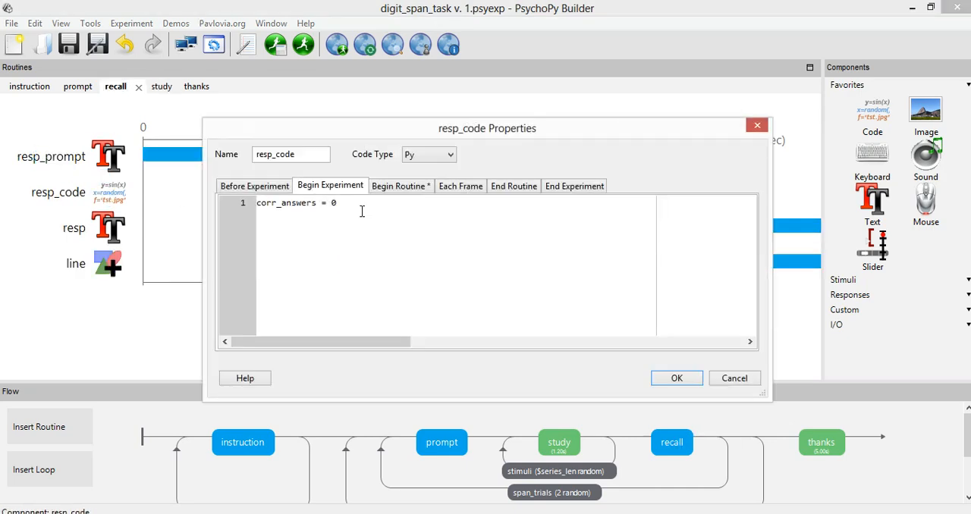
left_click(380, 186)
left_click_drag(372, 205, 224, 190)
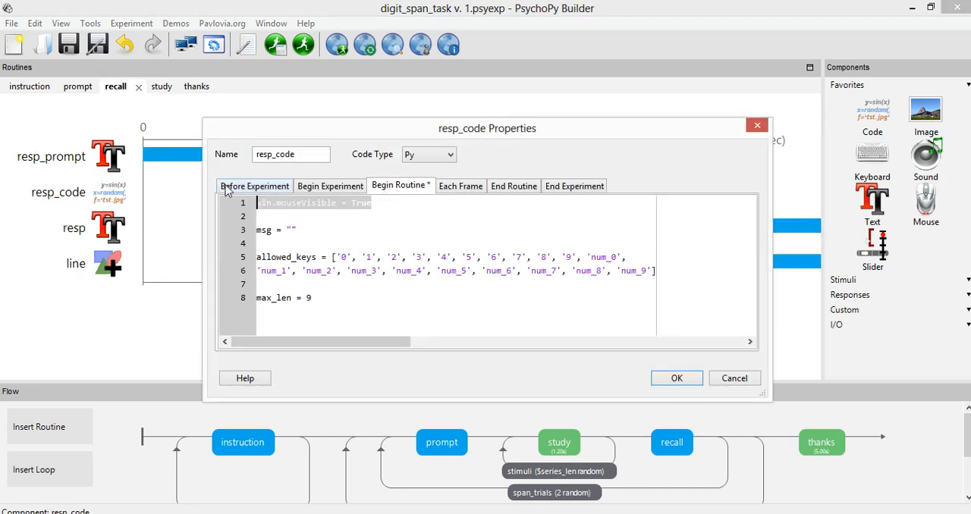
left_click(293, 207)
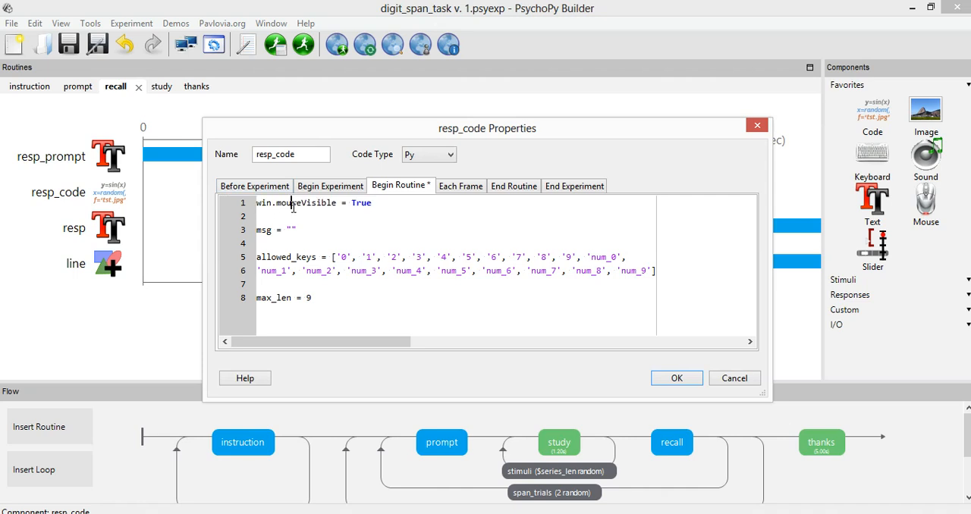
left_click(733, 378)
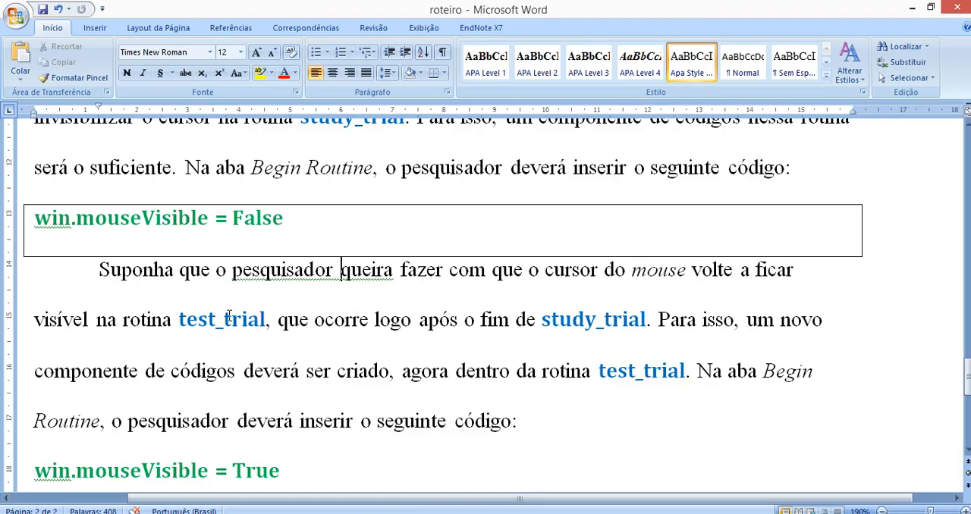
Switch to the roteiro document in Word and highlight the win.mouseVisible = False and win.mouseVisible = True lines in turn
key("Up")
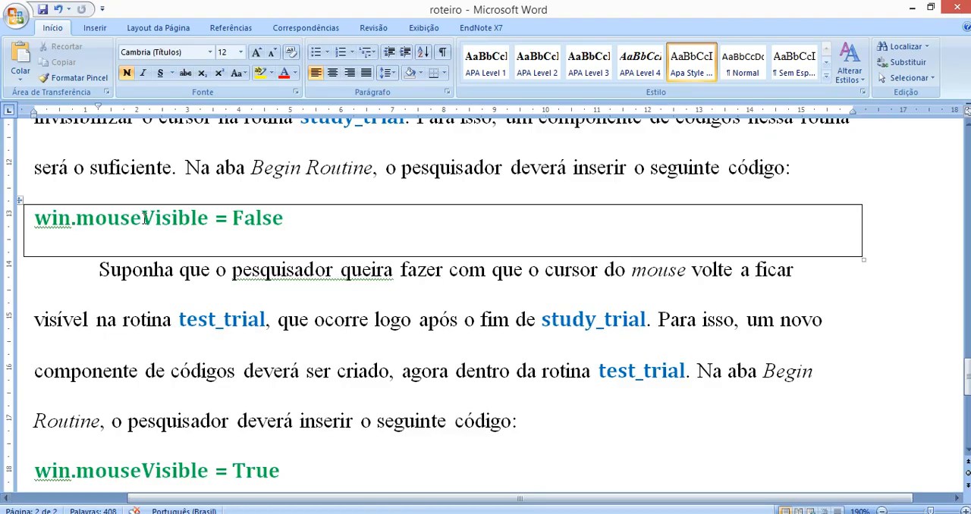
left_click_drag(34, 218, 290, 228)
scroll(291, 228, "down", 1)
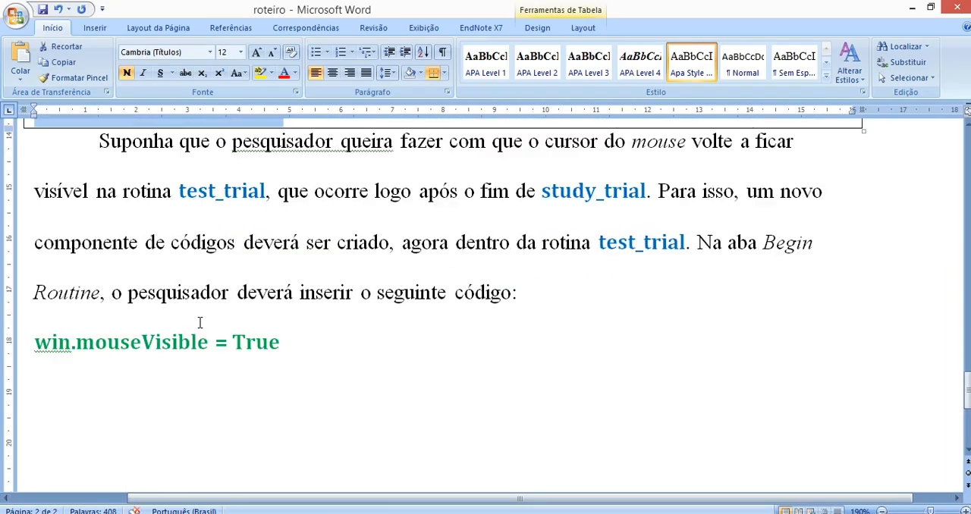
left_click_drag(36, 340, 306, 340)
scroll(282, 332, "up", 2)
scroll(282, 333, "up", 4)
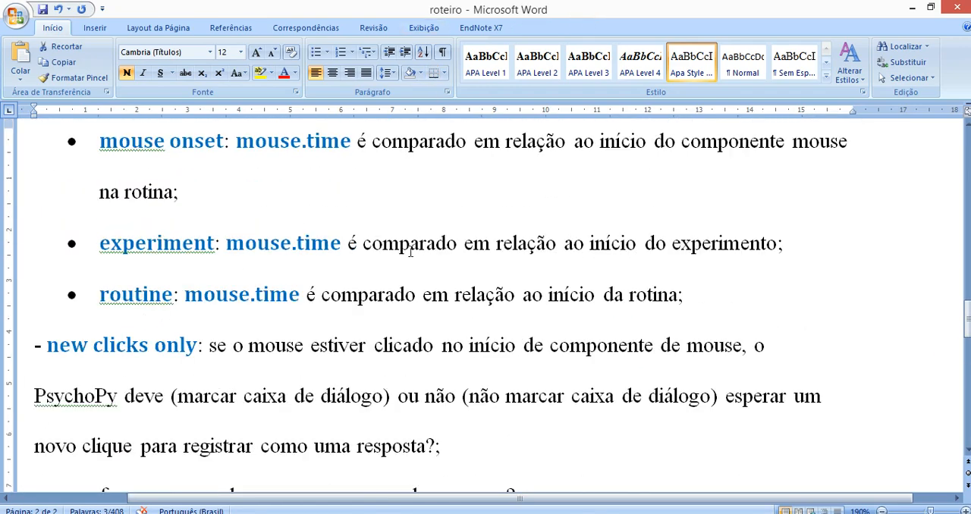
Switch back to the running PsychoPy experiment window and advance through all instruction screens to the Iniciar Tentativa prompt
left_click(343, 513)
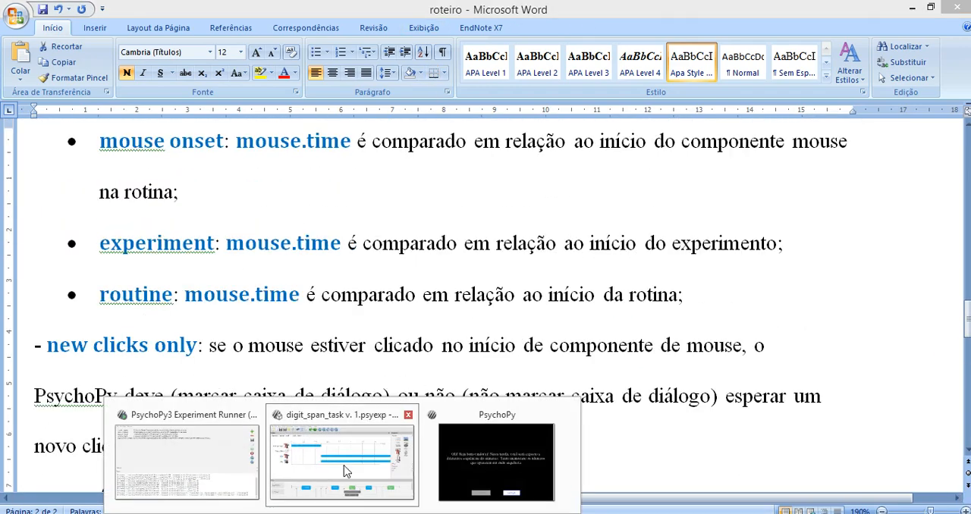
left_click(347, 462)
left_click(496, 462)
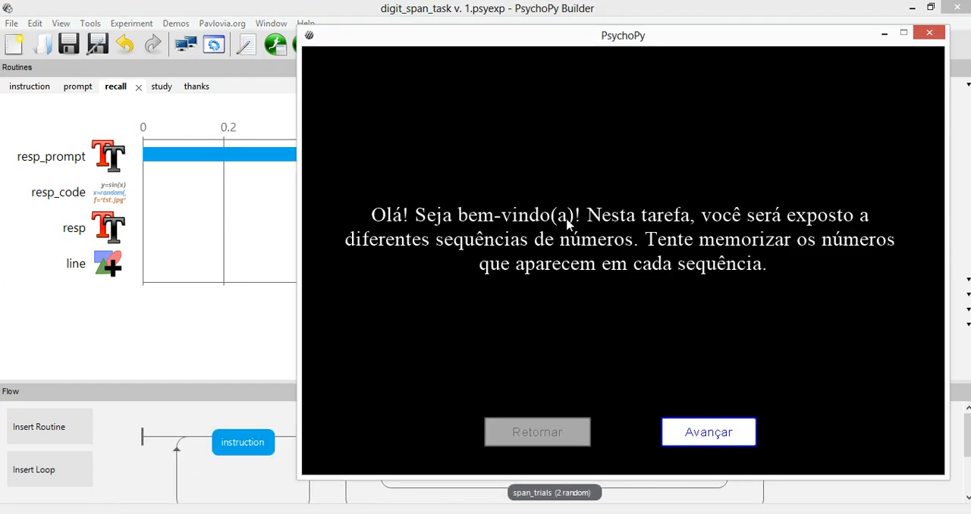
left_click_drag(613, 42, 462, 24)
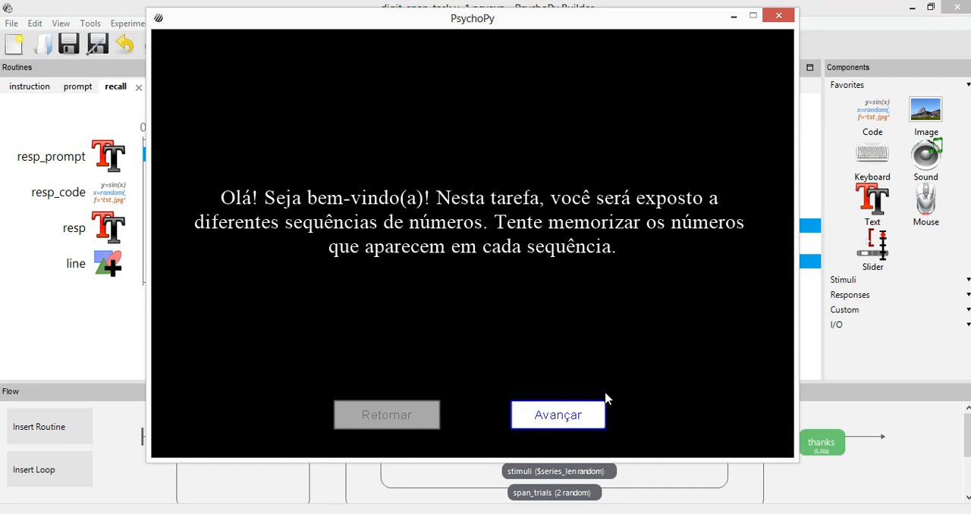
left_click(548, 422)
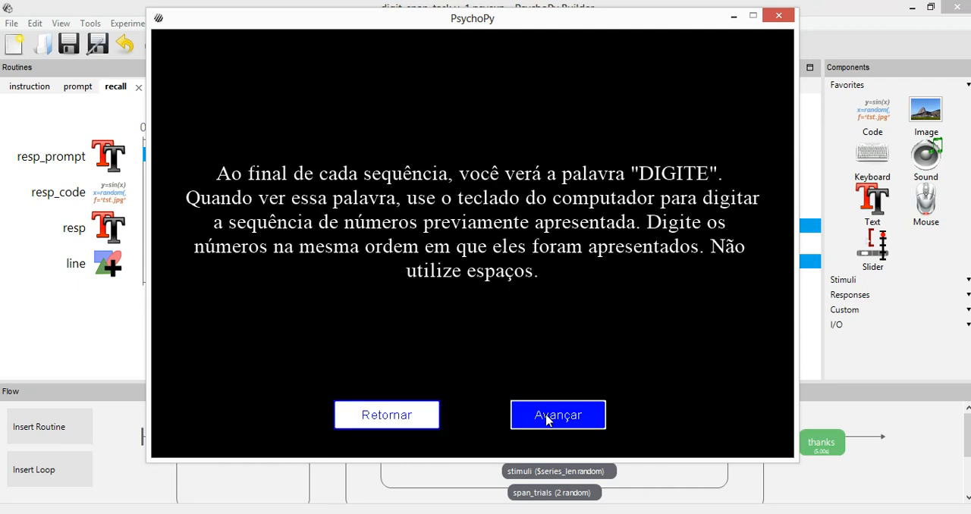
left_click(547, 422)
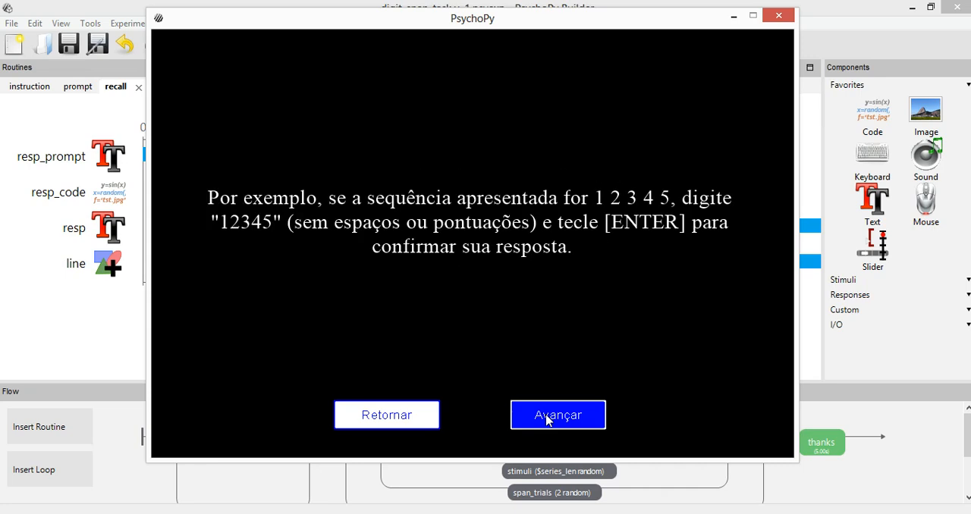
left_click(548, 422)
left_click(548, 421)
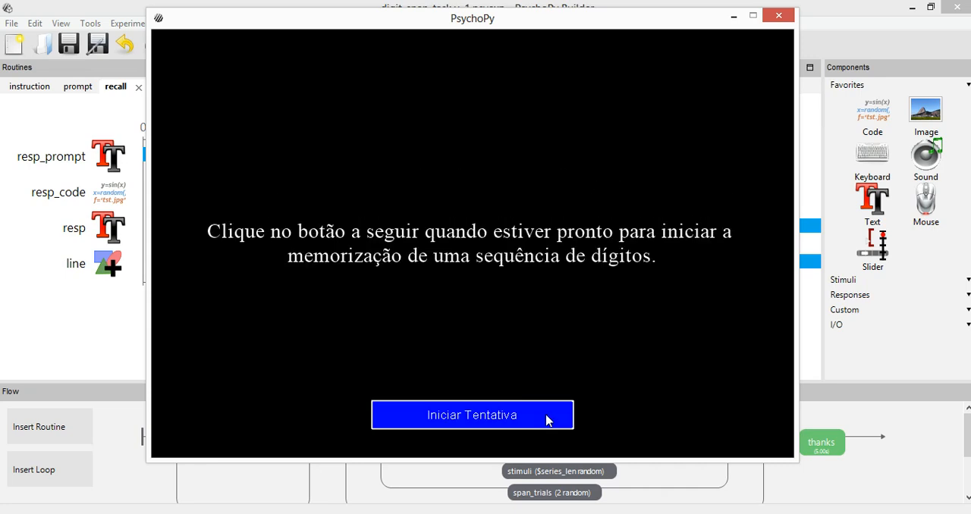
Run the first two digit trials, submitting 73 and 25 as the recalled sequences
left_click_drag(520, 18, 516, 49)
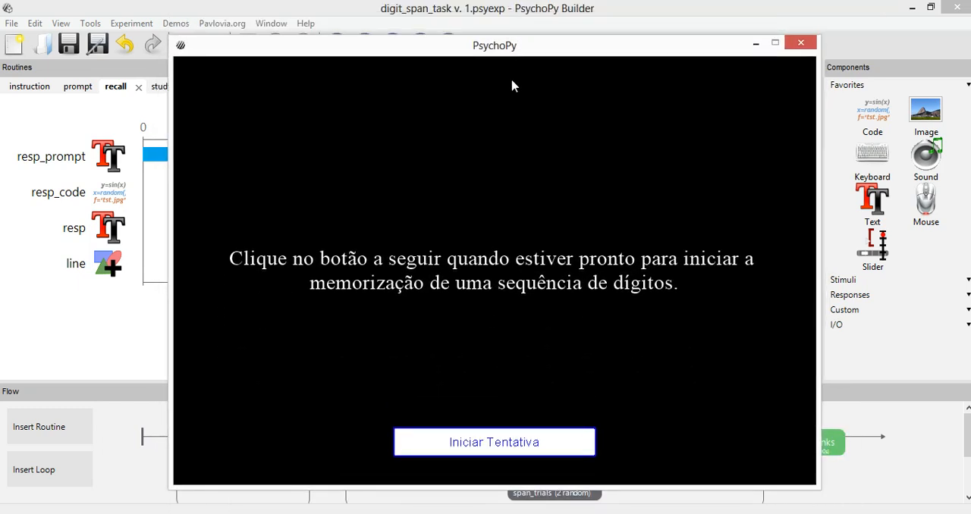
left_click(492, 449)
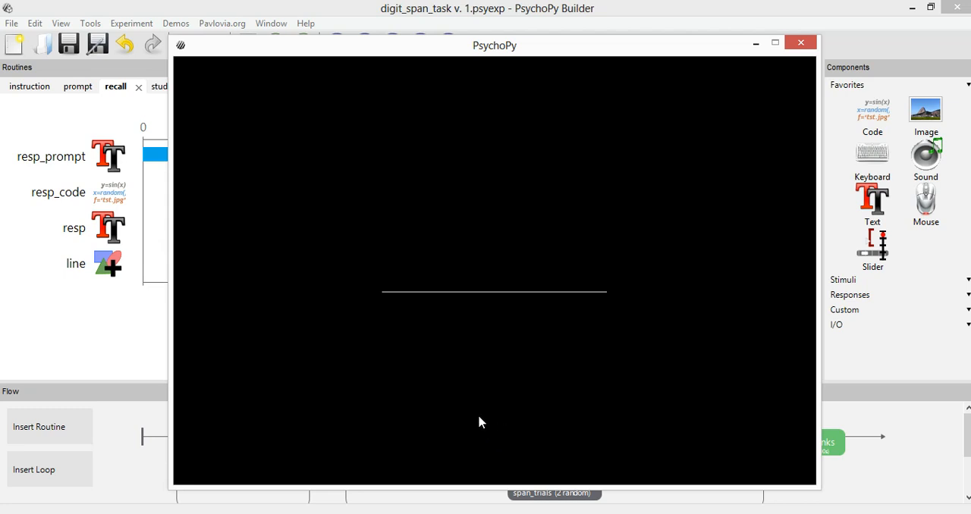
type("73")
key("Return")
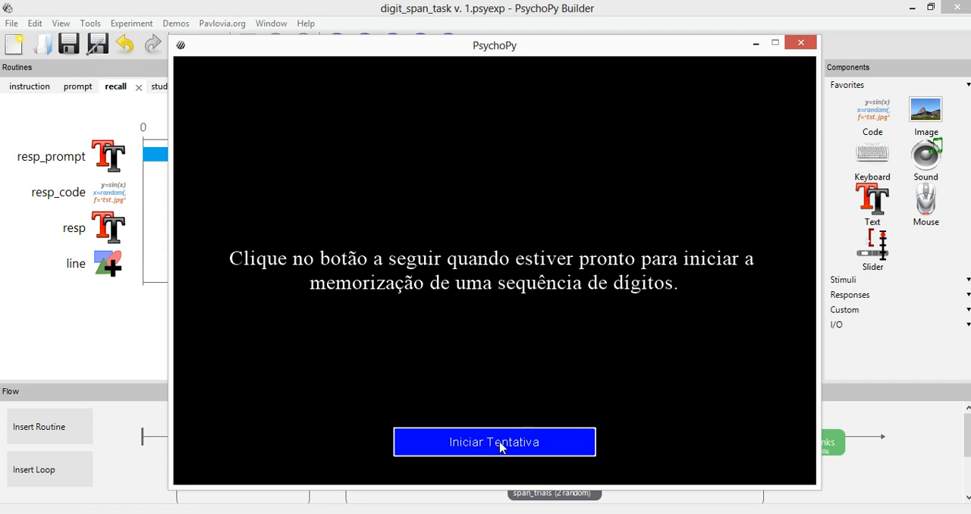
left_click(500, 447)
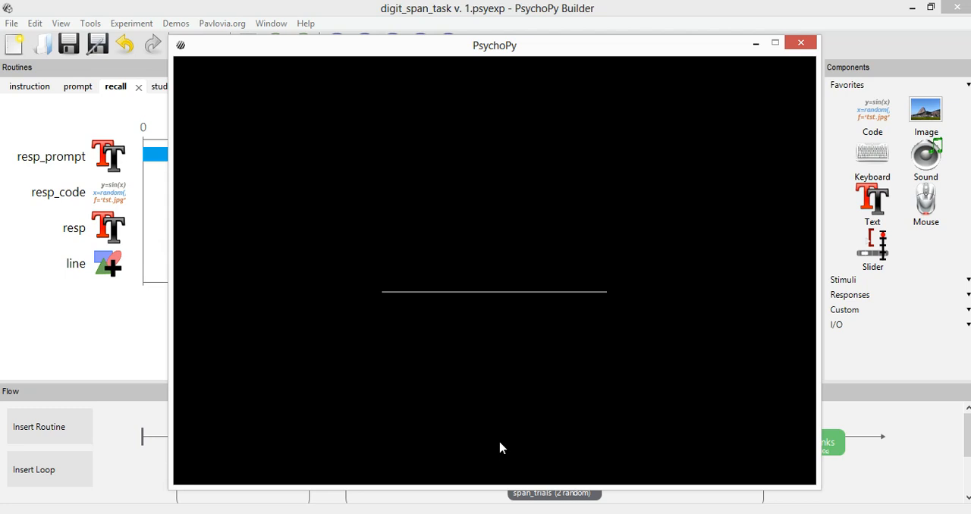
type("25")
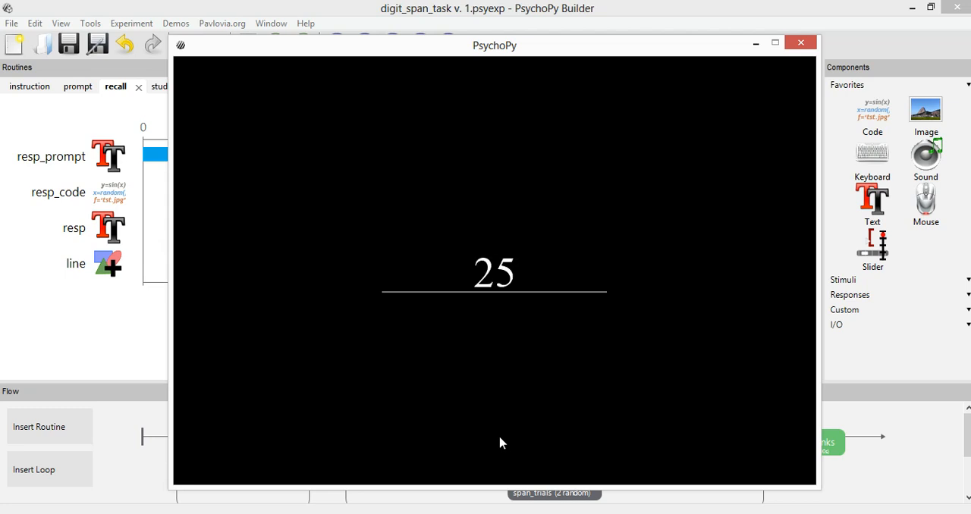
key("Return")
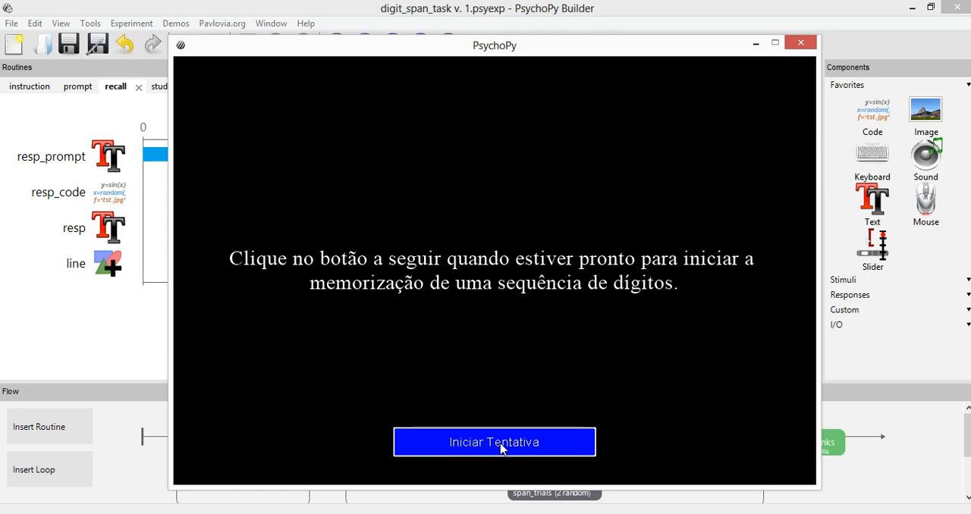
Run a third digit trial, submitting 038, and quit the experiment during the recall phase of the following trial
left_click(501, 449)
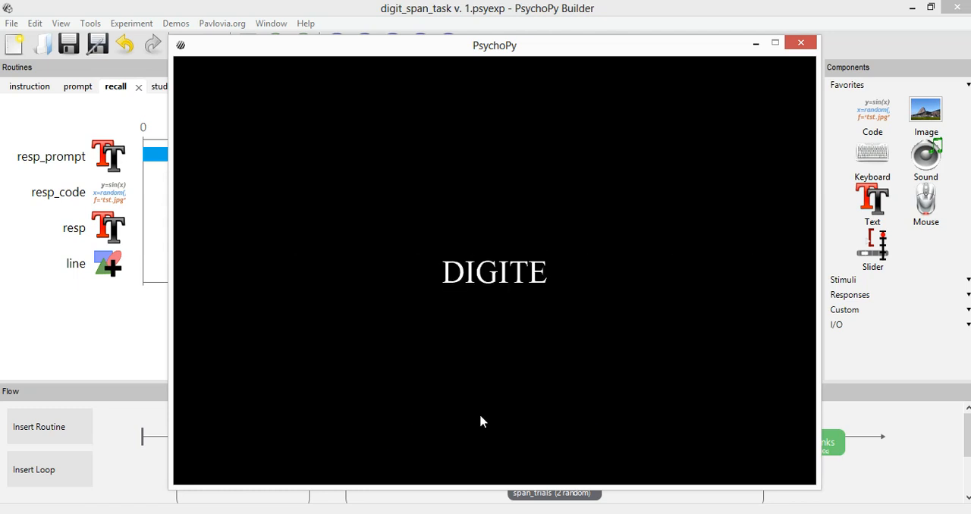
type("038")
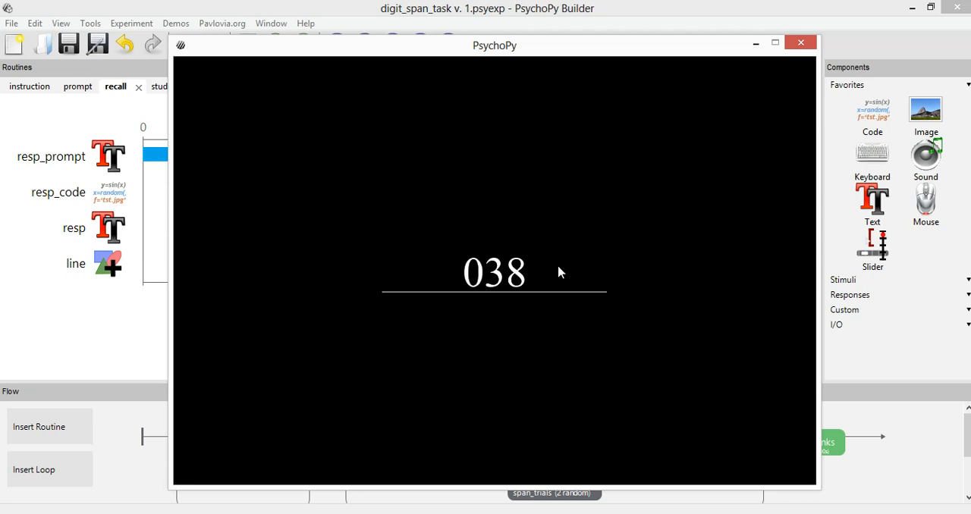
key("Return")
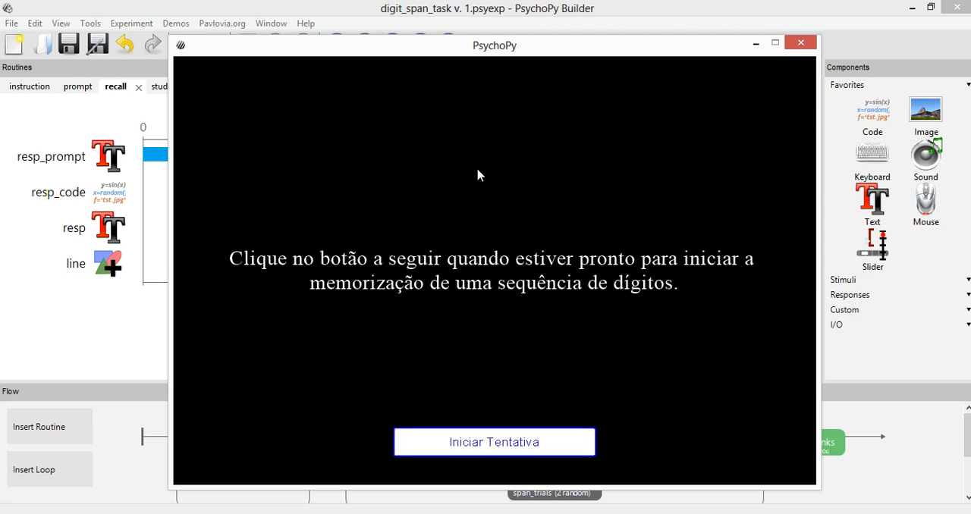
left_click(493, 433)
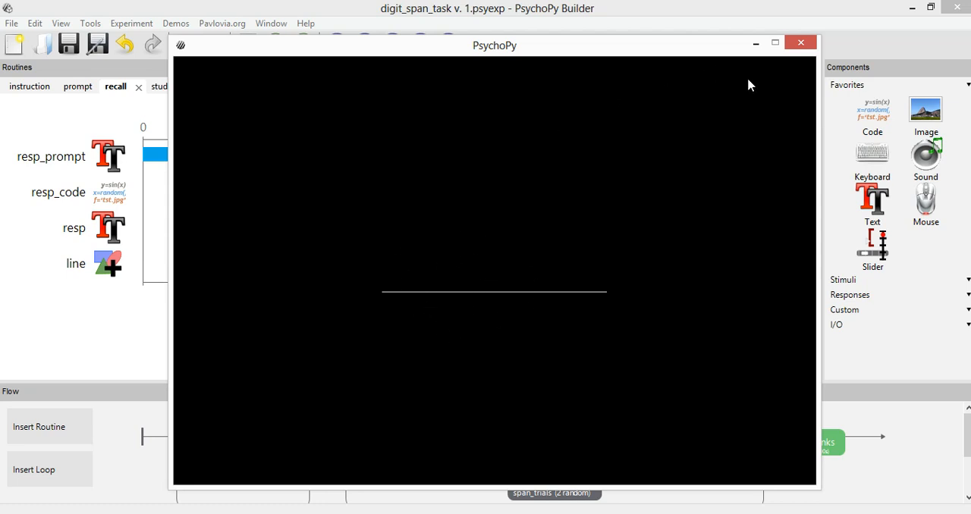
key("Escape")
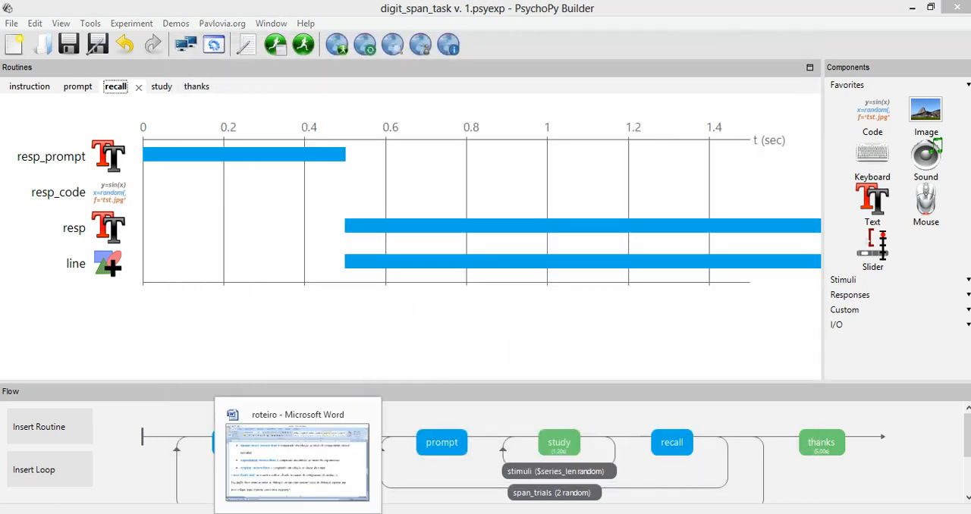
Switch to the roteiro document in Word and find the section on making the mouse cursor appear and disappear
left_click(303, 453)
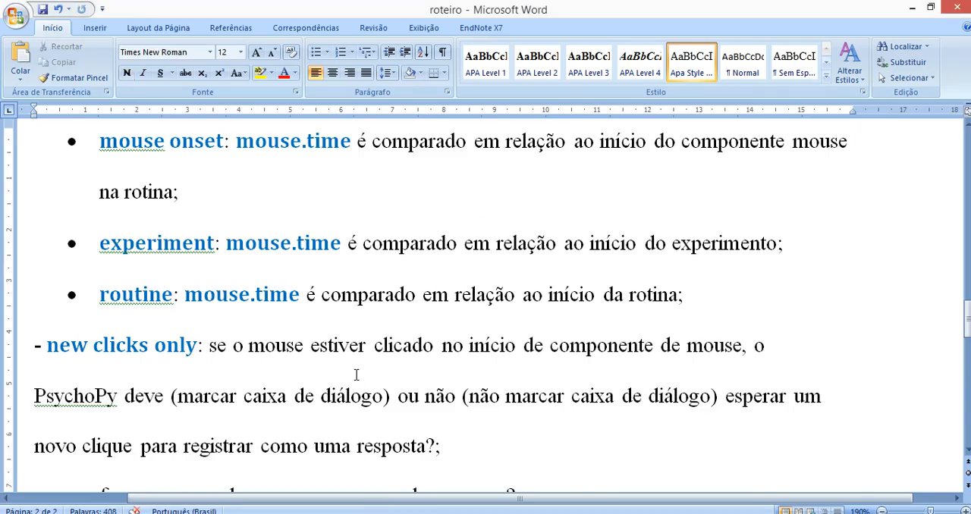
left_click(356, 375)
scroll(326, 379, "down", 2)
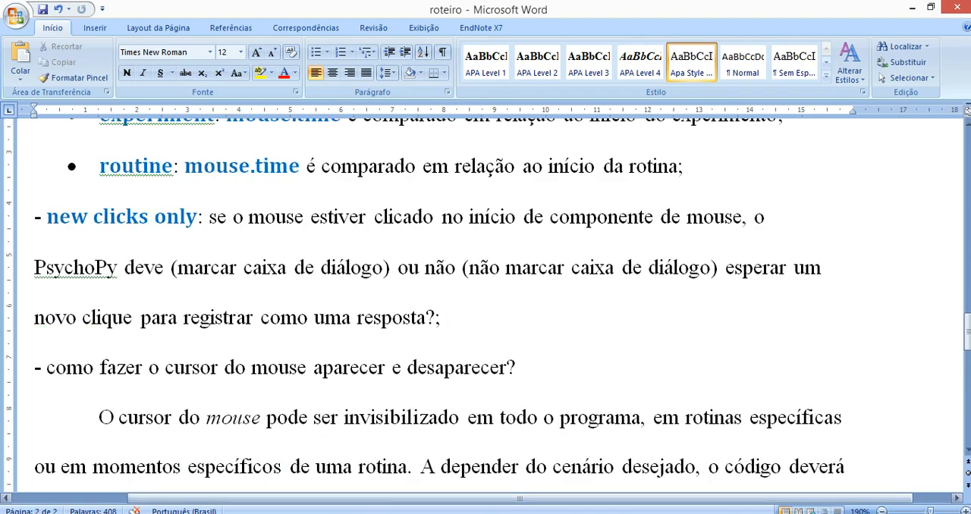
Switch to PsychoPy Builder and cut the win.mouseVisible = True line from the recall routine's resp_code Begin Routine code
mouse_move(390, 464)
left_click(409, 444)
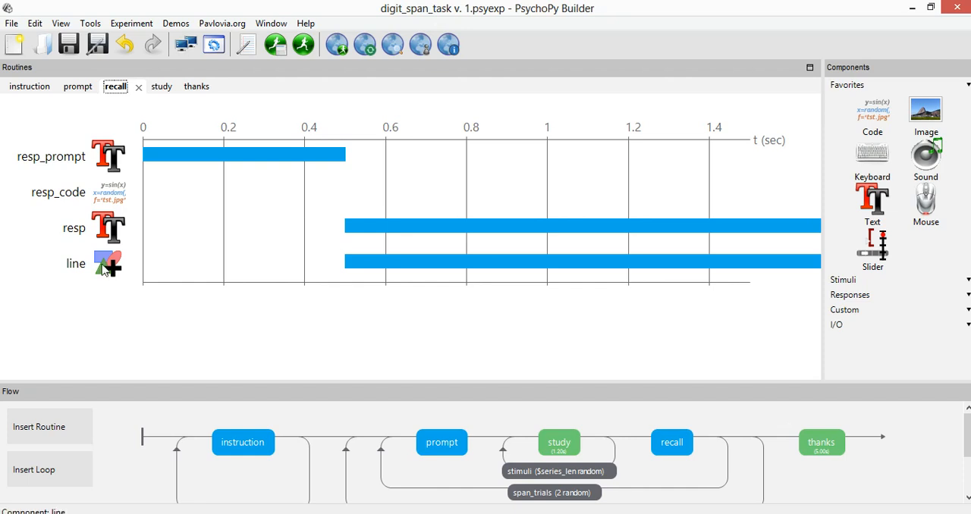
left_click(114, 188)
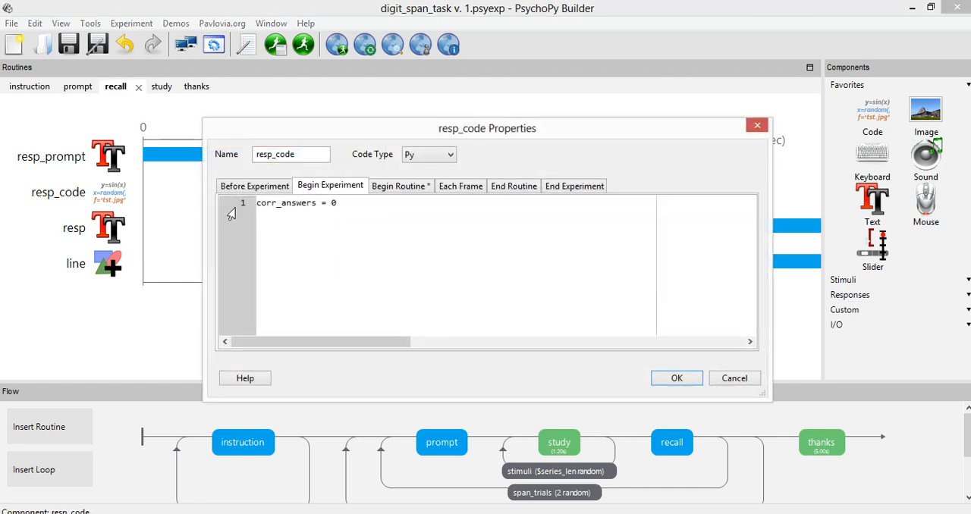
left_click(408, 190)
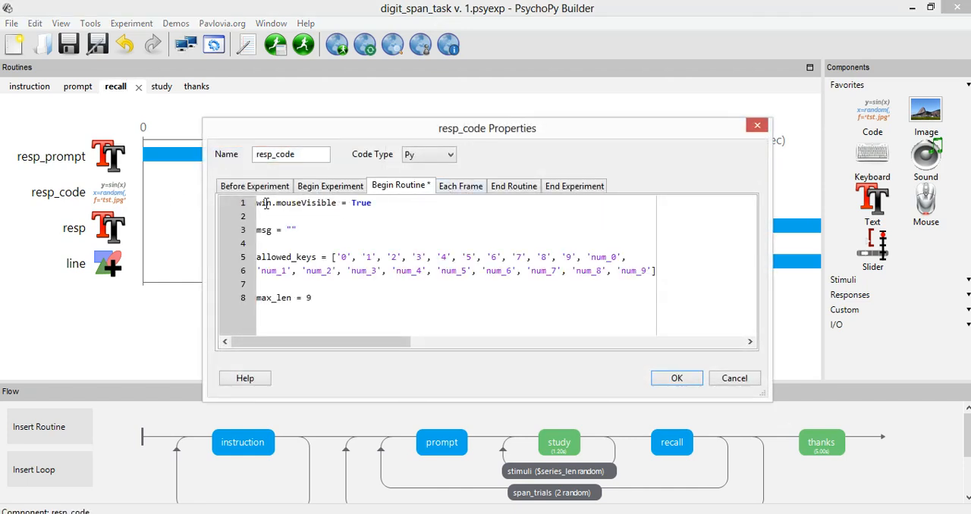
left_click_drag(398, 204, 243, 203)
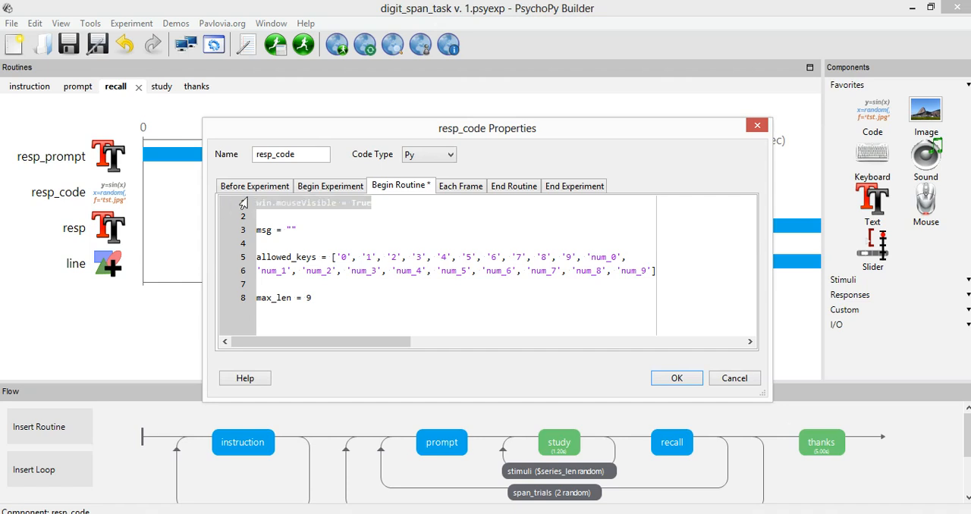
key("ctrl+x")
Add win.mouseVisible = False above corr_answers = 0 in the Begin Experiment code of resp_code and select that line
left_click(328, 186)
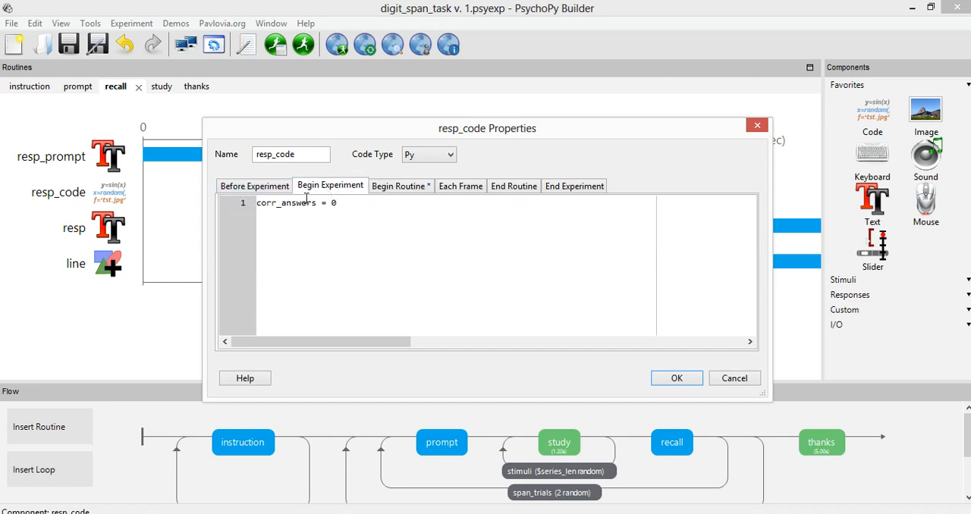
key("Home")
key("Return")
key("Up")
key("ctrl+v")
key("BackSpace")
key("BackSpace")
key("BackSpace")
key("BackSpace")
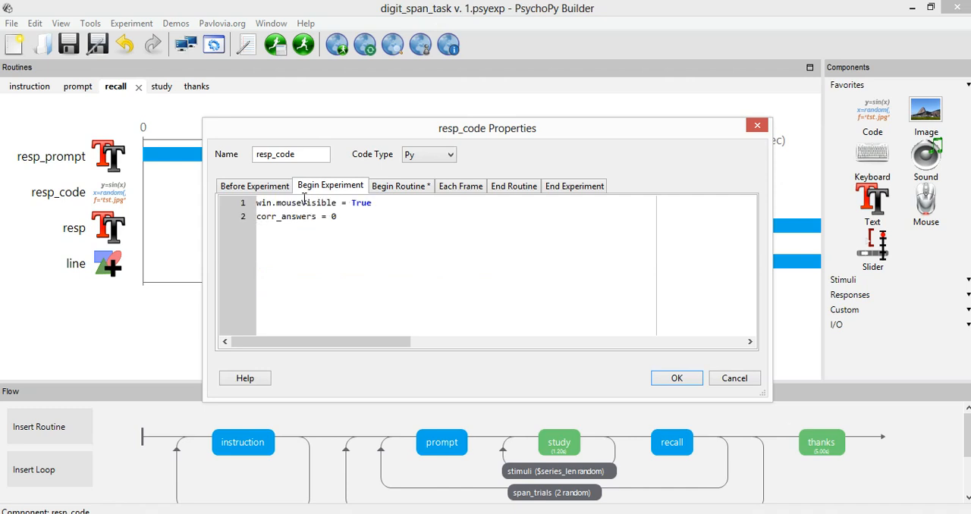
type("False")
left_click_drag(410, 203, 198, 205)
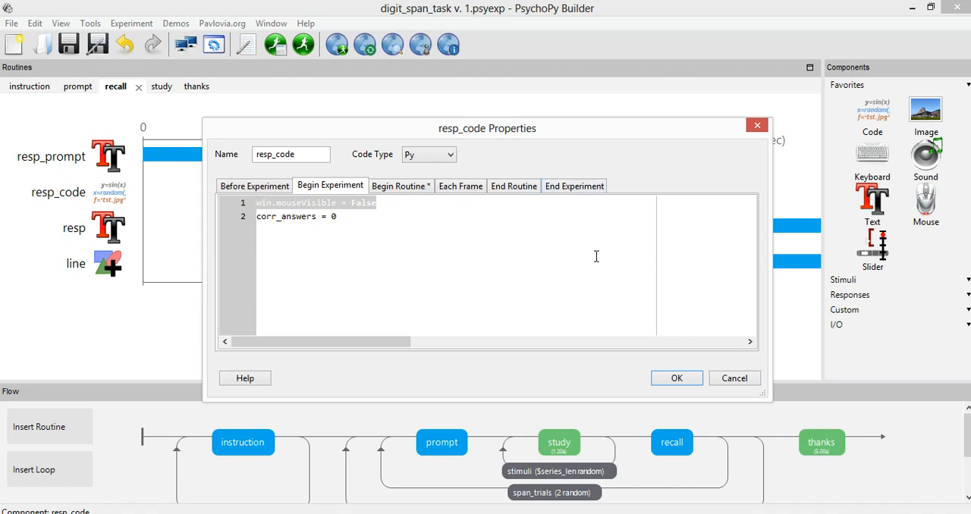
Paste win.mouseVisible = True back into the first line of the Begin Routine code and discard the resp_code edits
left_click(394, 193)
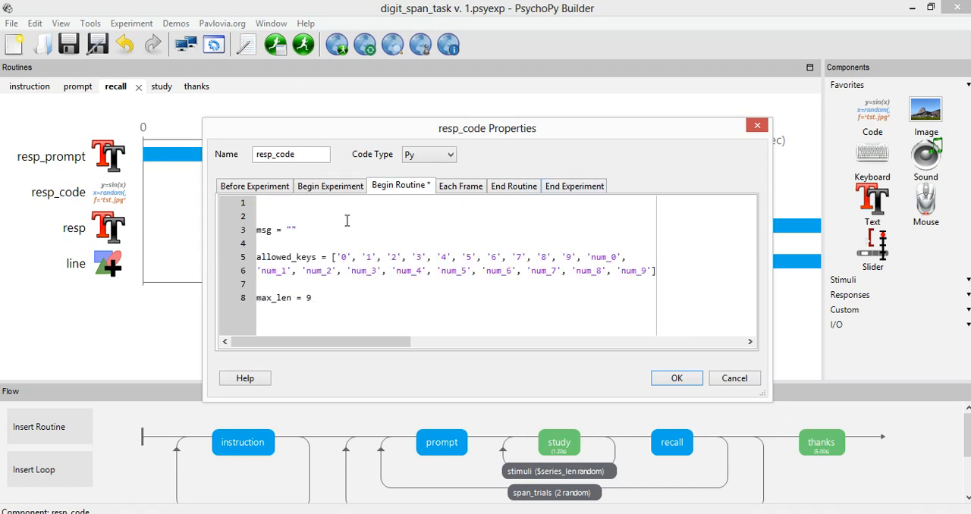
key("ctrl+v")
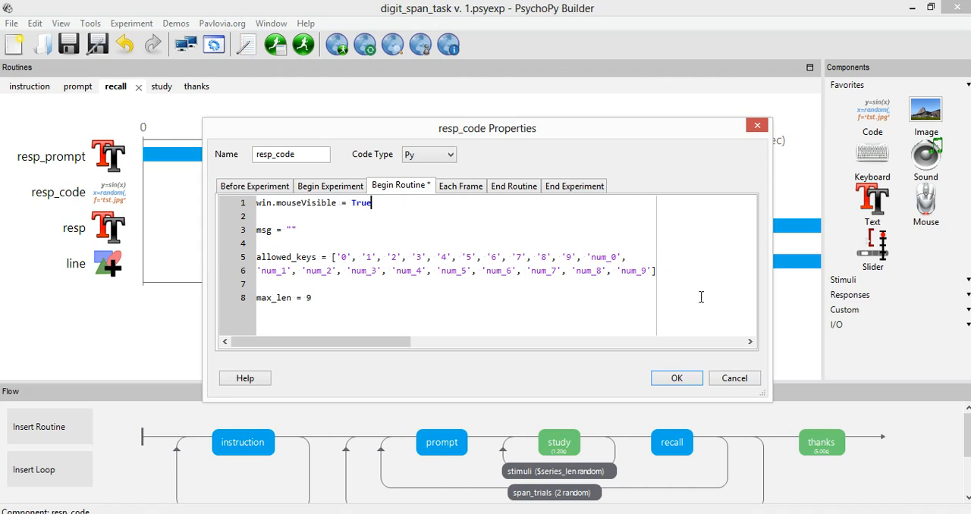
left_click(748, 383)
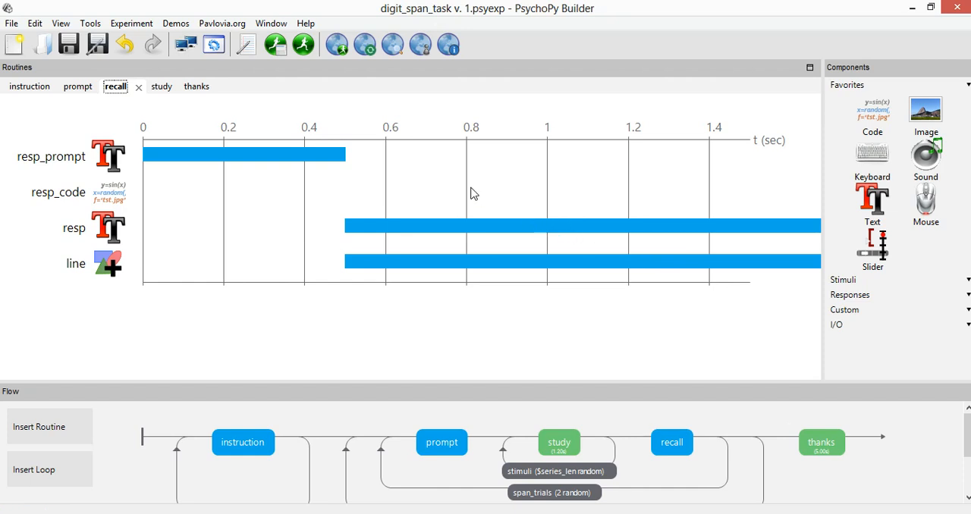
Switch to the roteiro document in Word and return to the lesson objectives near its beginning
left_click(304, 465)
scroll(341, 370, "up", 5)
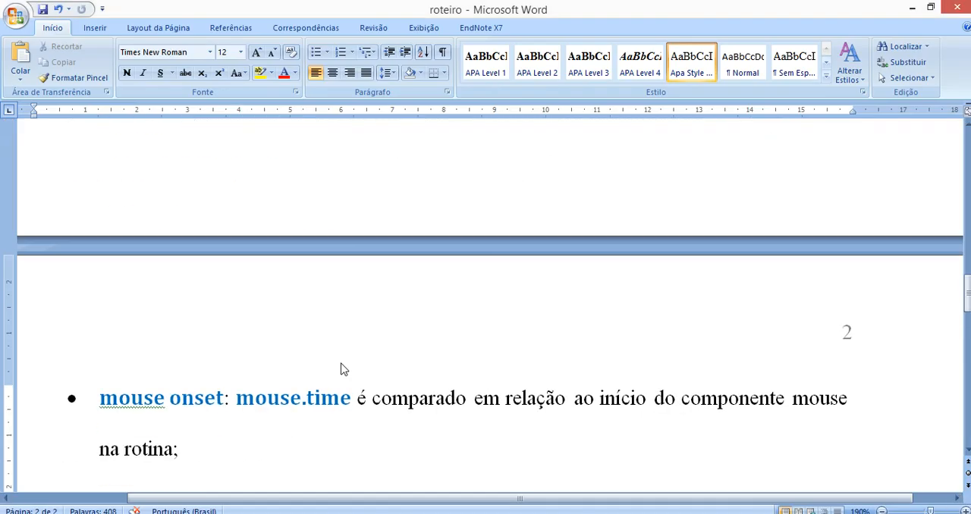
scroll(341, 369, "up", 10)
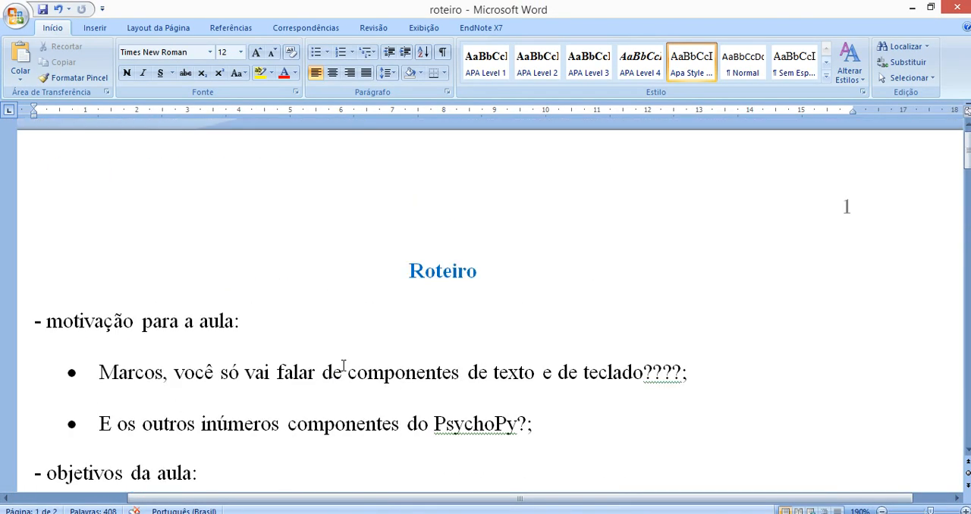
scroll(343, 366, "down", 4)
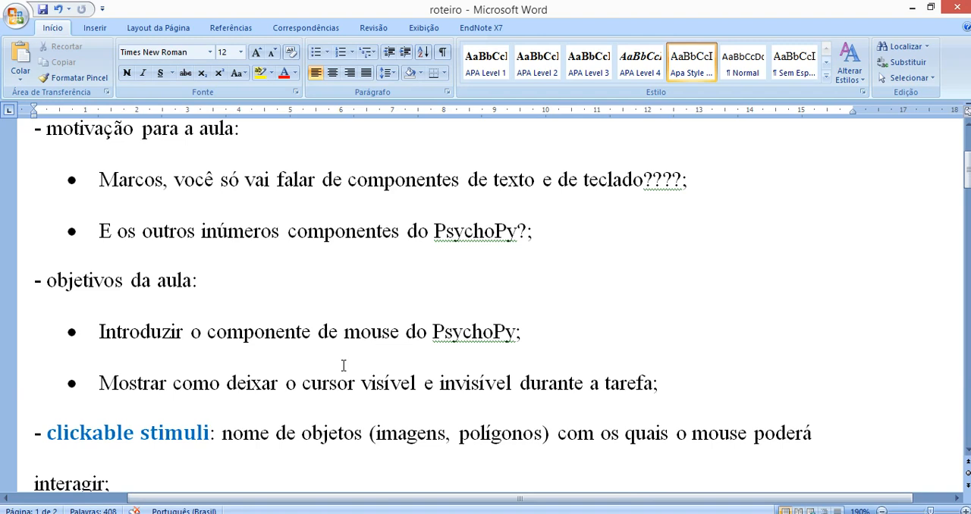